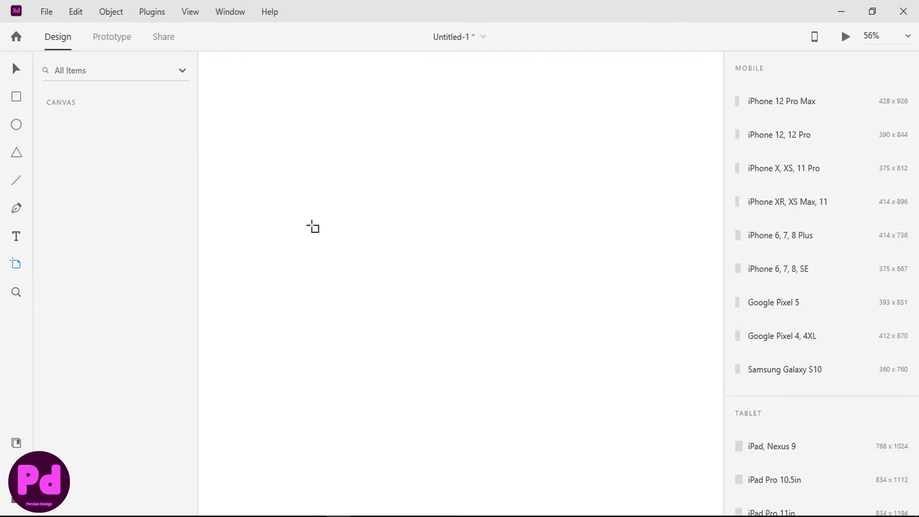
# Create an iPhone 12 Pro Max artboard and import the yellow YouTube logo image onto it.
pyautogui.click(412, 222)
pyautogui.press('v')
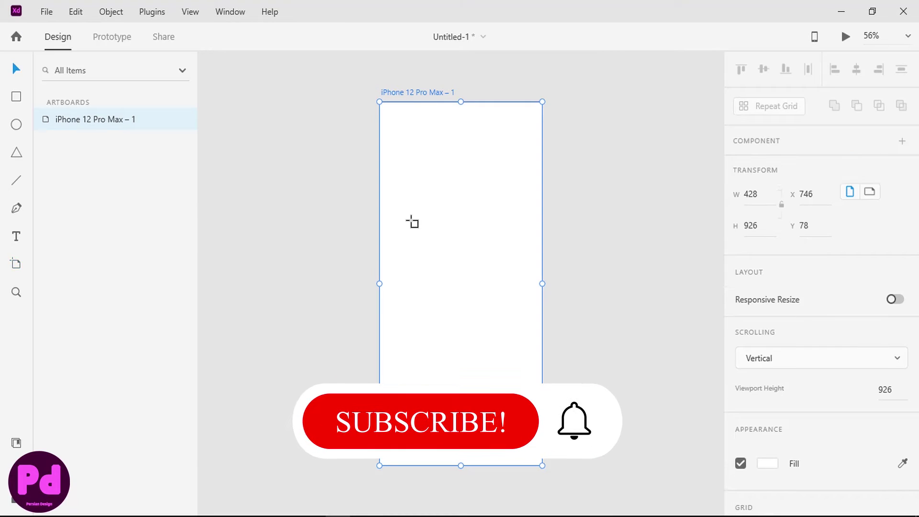
pyautogui.click(46, 11)
pyautogui.click(125, 291)
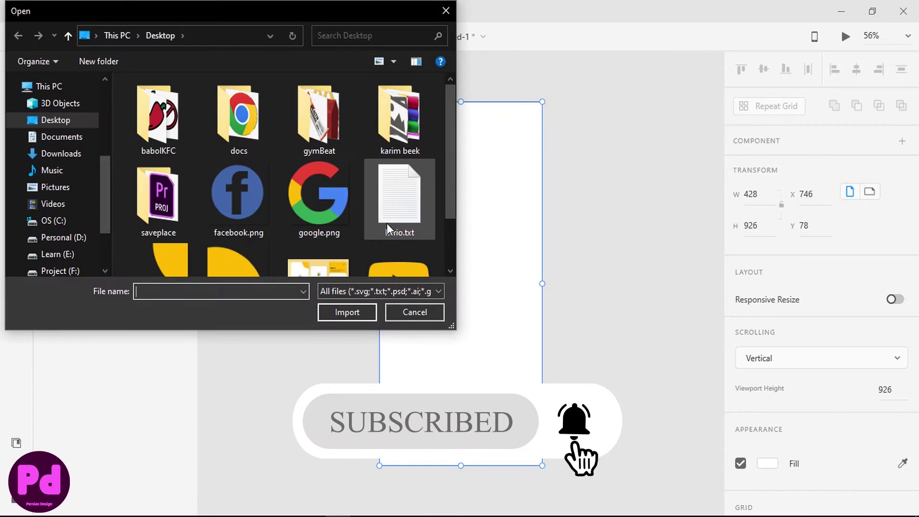
pyautogui.scroll(-2, 388, 222)
pyautogui.click(391, 221)
pyautogui.doubleClick(390, 220)
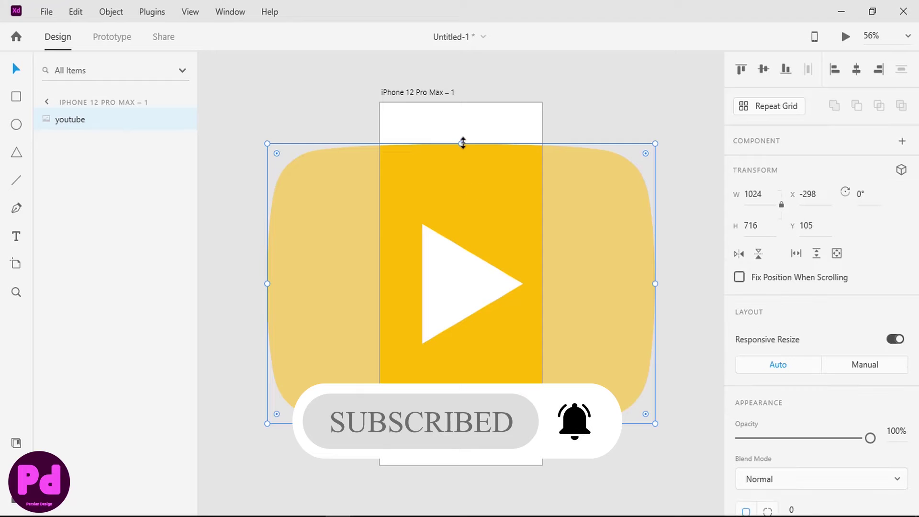
# Scale the logo to about 236 × 164 and centre it horizontally in the upper half of the artboard.
pyautogui.moveTo(462, 142); pyautogui.dragTo(464, 203)
pyautogui.moveTo(465, 237); pyautogui.dragTo(460, 229)
# Add the text "Yellow Youtube" below the logo at font size 45.
pyautogui.click(28, 237)
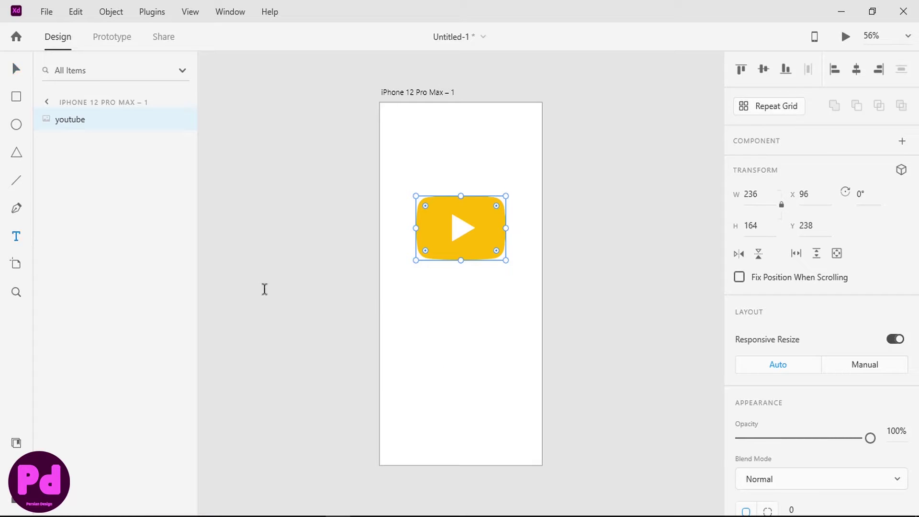
pyautogui.click(427, 305)
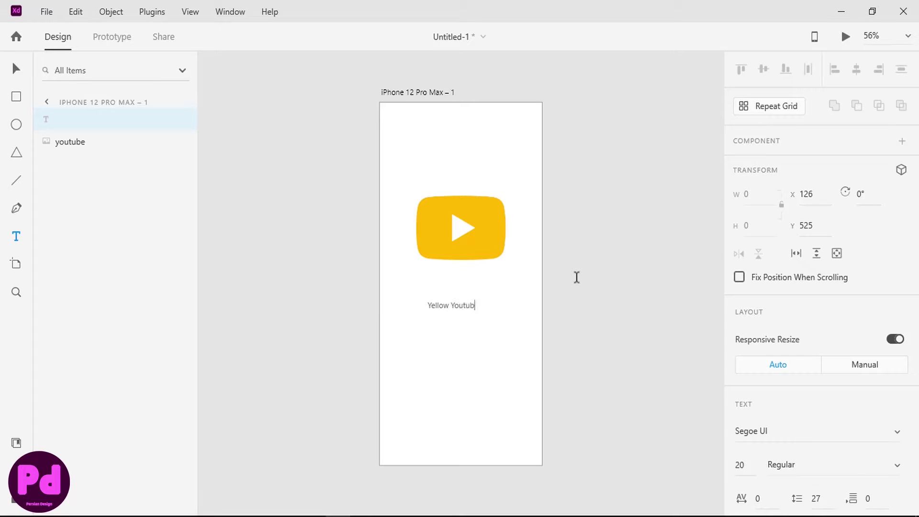
pyautogui.hotkey('ctrl', 'a')
pyautogui.scroll(-5, 860, 193)
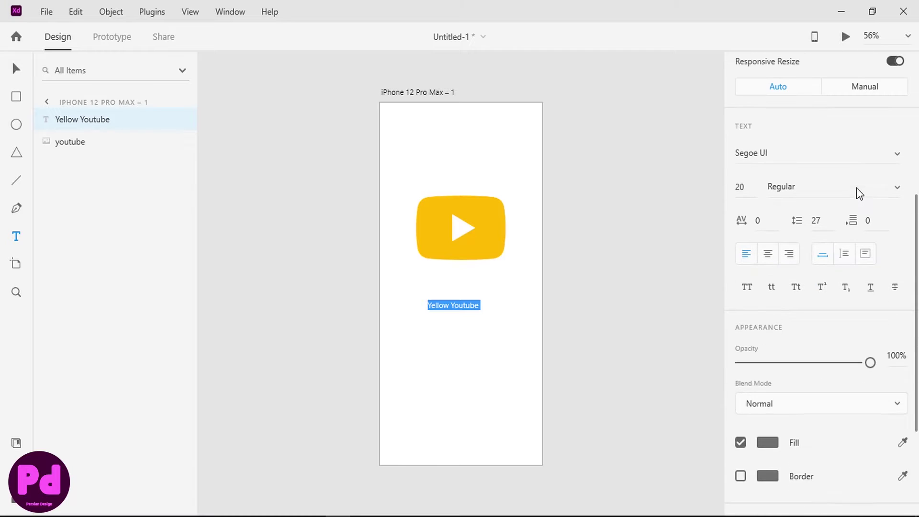
pyautogui.click(745, 190)
pyautogui.write('30')
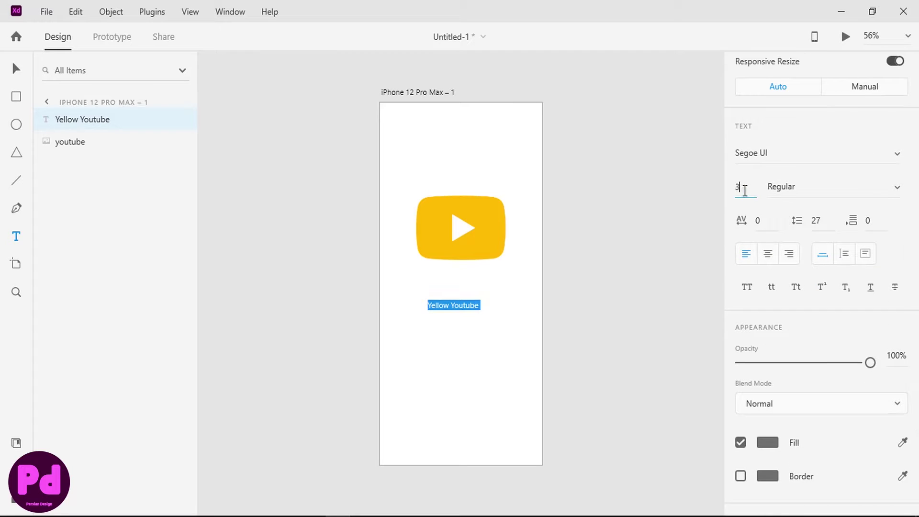
pyautogui.press('Return')
pyautogui.write('45')
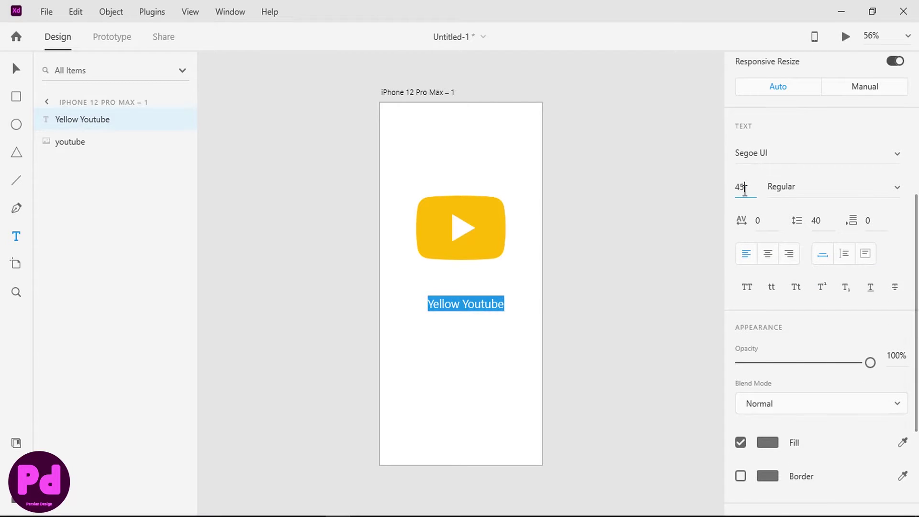
pyautogui.press('Return')
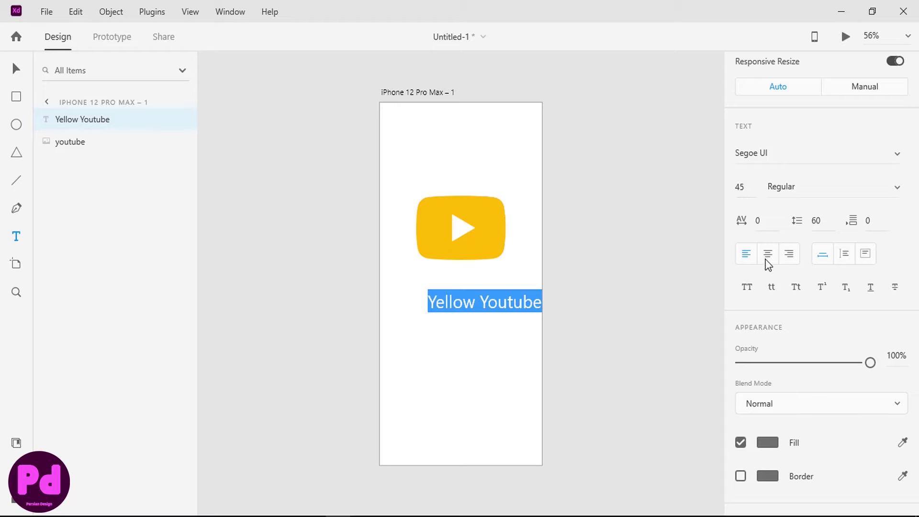
# Make the "Yellow Youtube" title bold, fill it with #010101 and save that colour as a swatch.
pyautogui.click(872, 193)
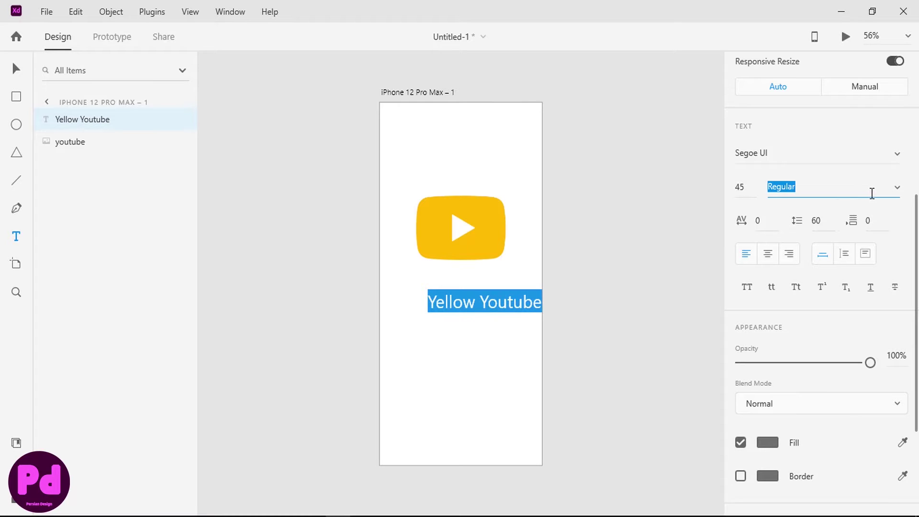
pyautogui.click(898, 194)
pyautogui.click(827, 242)
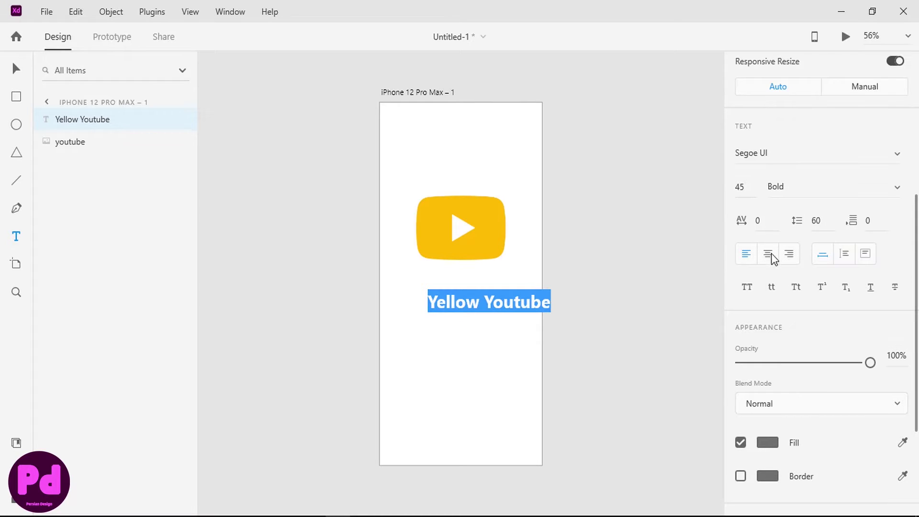
pyautogui.click(768, 442)
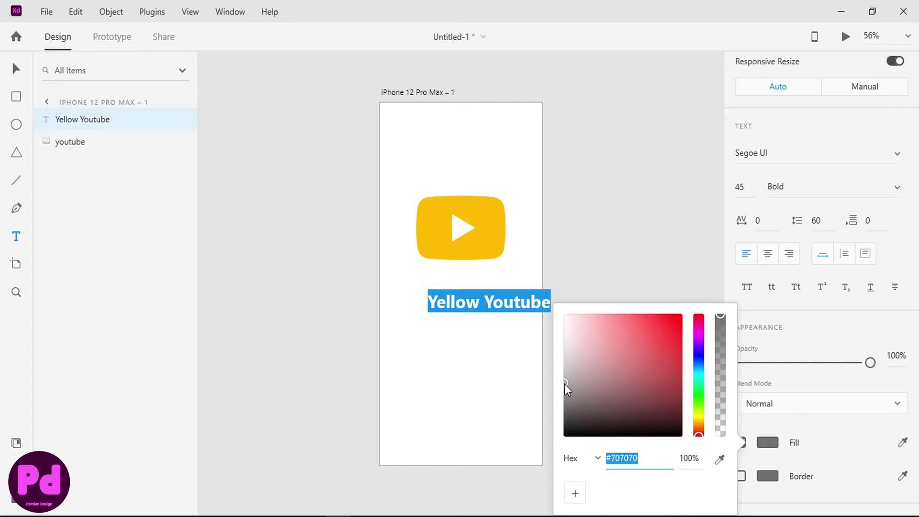
pyautogui.write('010101')
pyautogui.press('Return')
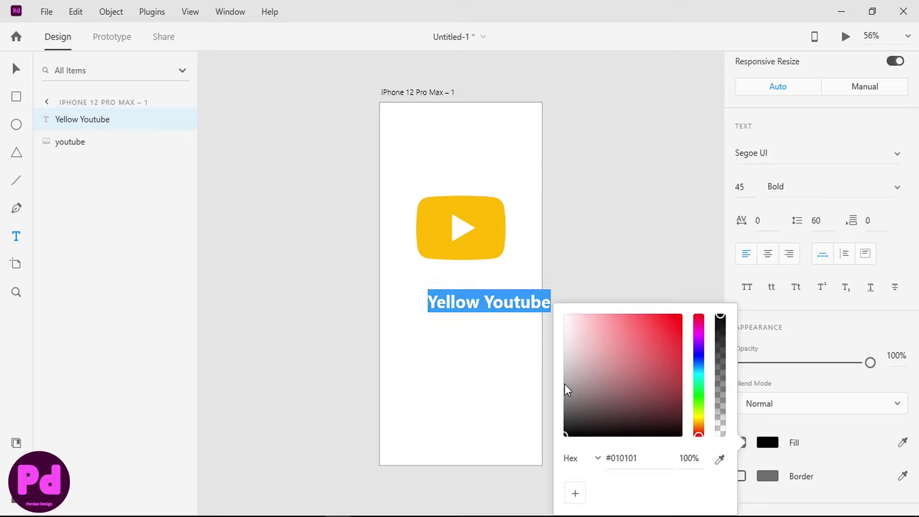
pyautogui.click(575, 493)
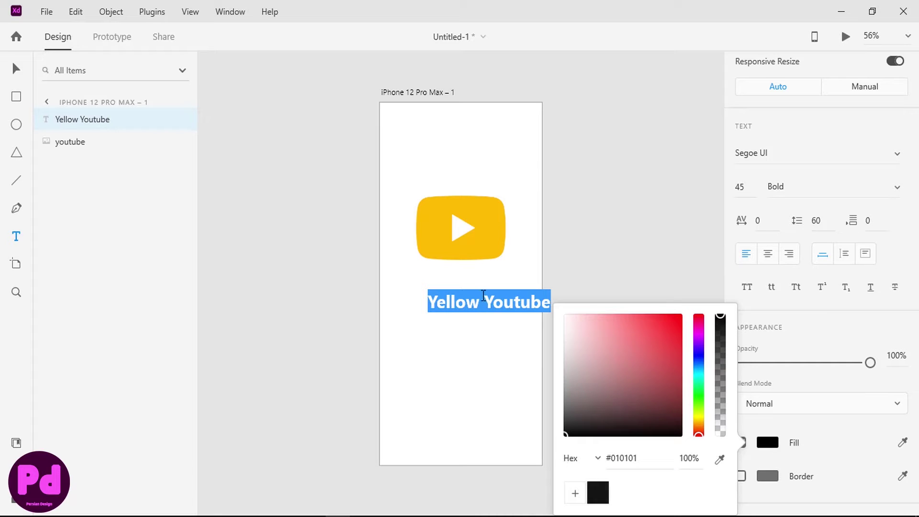
# Move the "Yellow Youtube" title closer beneath the logo.
pyautogui.click(480, 301)
pyautogui.click(18, 70)
pyautogui.moveTo(486, 302); pyautogui.dragTo(455, 280)
# Set the title's font size to 40 and centre it under the logo.
pyautogui.doubleClick(454, 280)
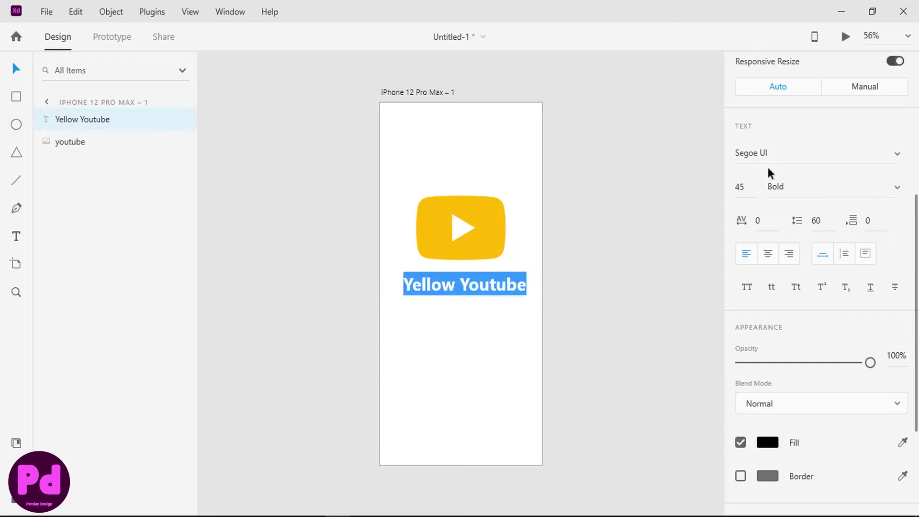
pyautogui.click(749, 187)
pyautogui.write('40')
pyautogui.press('Return')
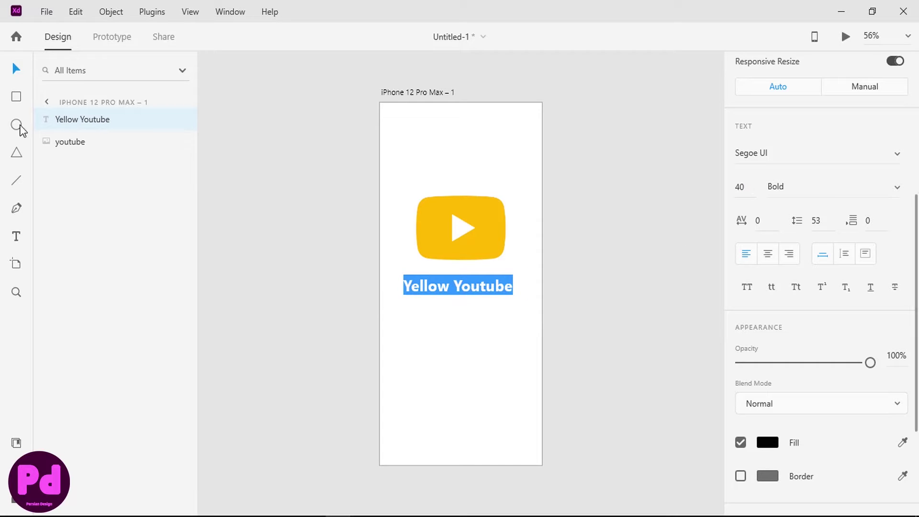
pyautogui.click(16, 69)
pyautogui.moveTo(437, 288)
pyautogui.mouseDown()
pyautogui.moveTo(437, 279)
pyautogui.moveTo(440, 287)
pyautogui.mouseUp()
pyautogui.click(16, 238)
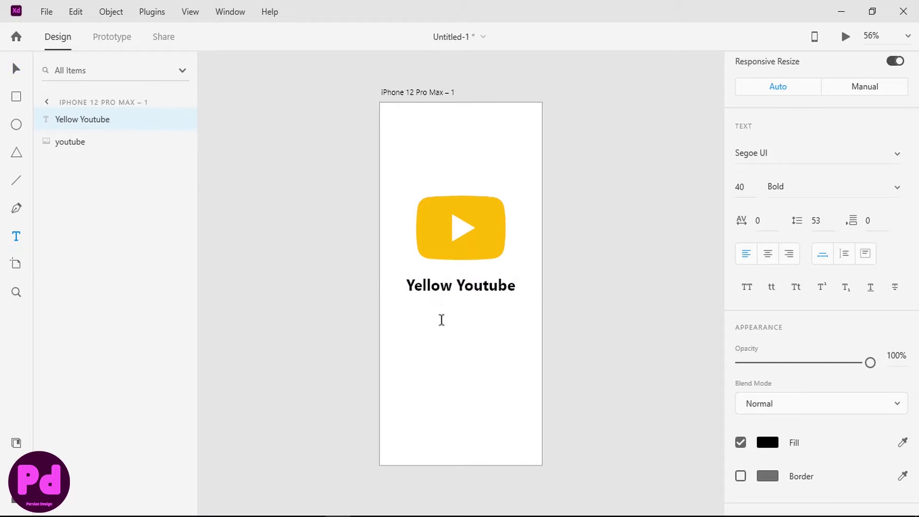
pyautogui.click(441, 319)
pyautogui.write('www.y')
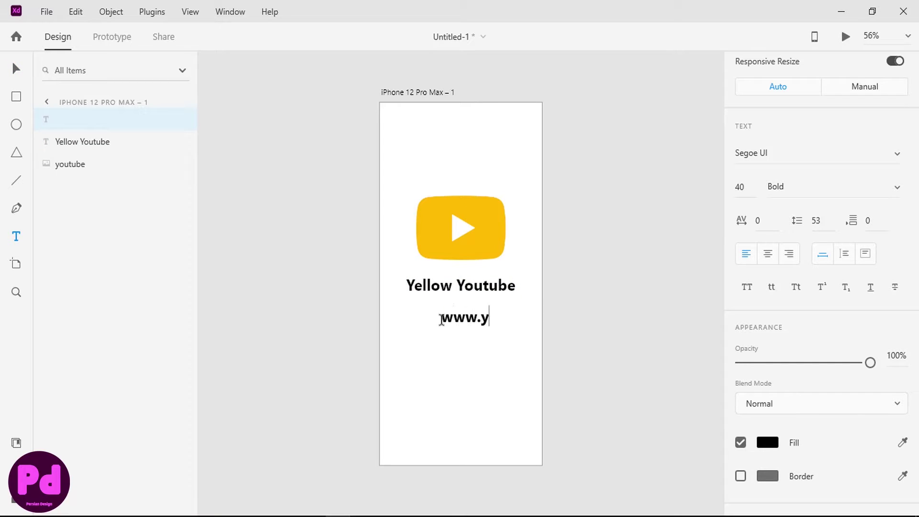
pyautogui.write('io')
pyautogui.write('utube')
pyautogui.write('.com')
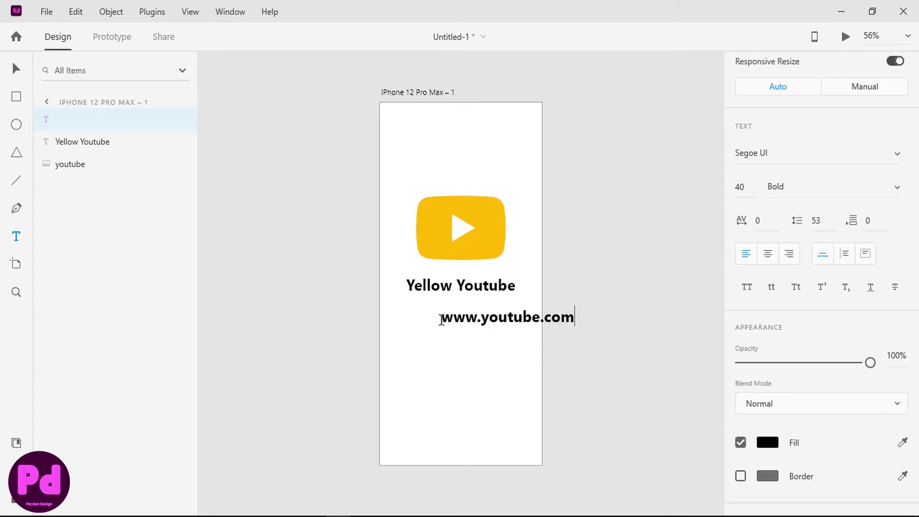
# Set the web address text to font size 25 and move it directly beneath the title.
pyautogui.hotkey('ctrl', 'a')
pyautogui.click(741, 186)
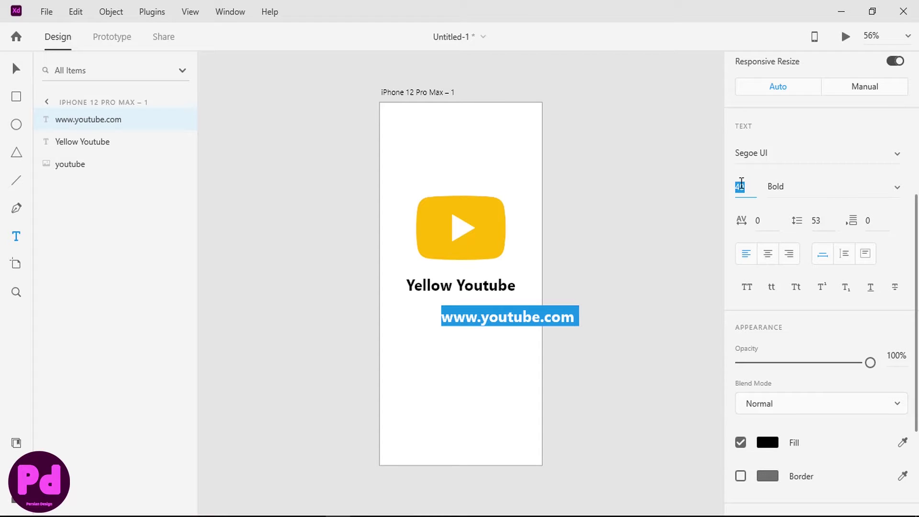
pyautogui.write('25')
pyautogui.press('Return')
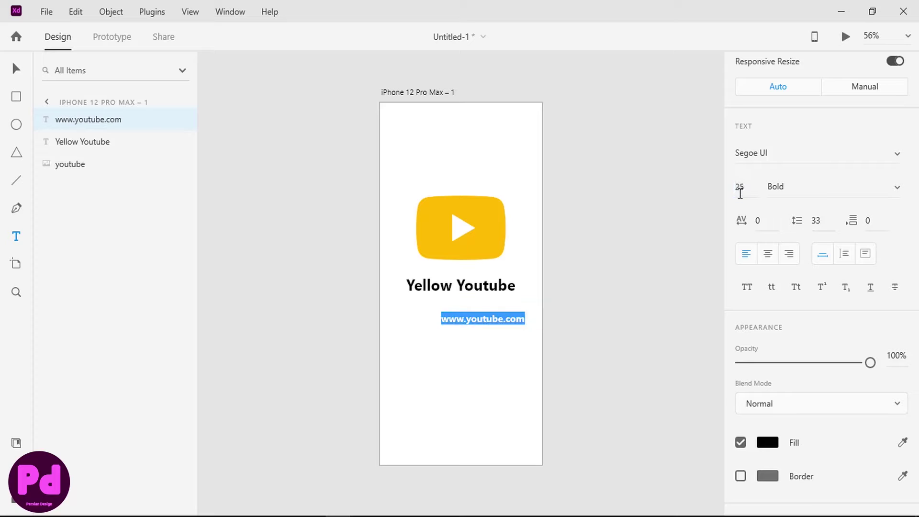
pyautogui.click(16, 68)
pyautogui.moveTo(460, 324); pyautogui.dragTo(440, 303)
# Change the web address text's font weight to Regular.
pyautogui.doubleClick(440, 303)
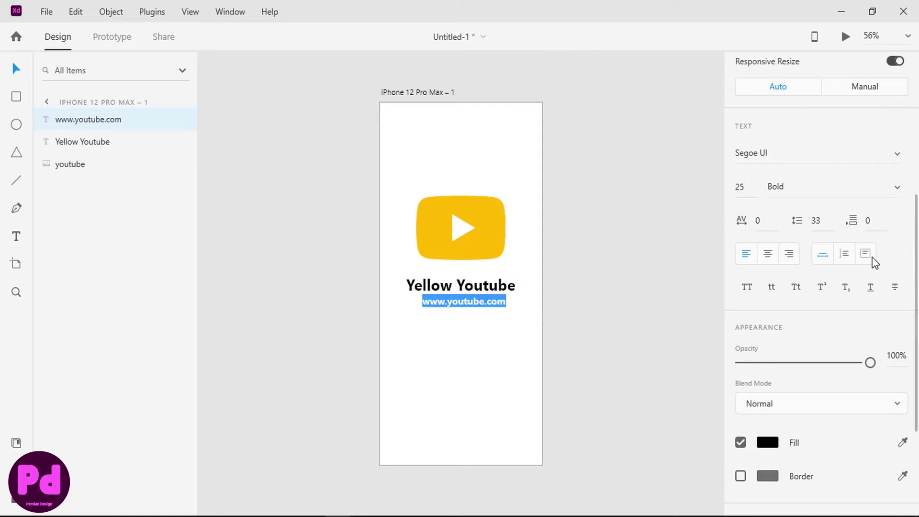
pyautogui.click(897, 188)
pyautogui.click(793, 130)
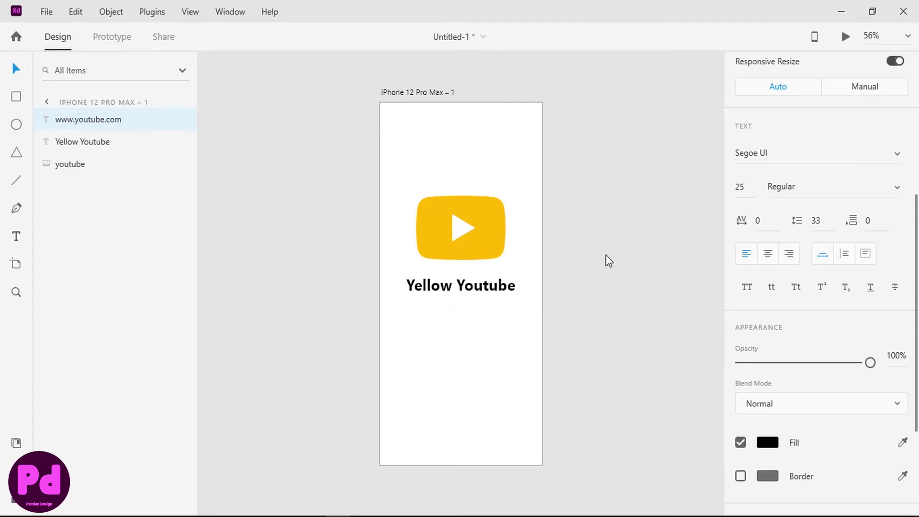
pyautogui.click(461, 287)
pyautogui.keyDown('shift'); pyautogui.click(452, 239); pyautogui.keyUp('shift')
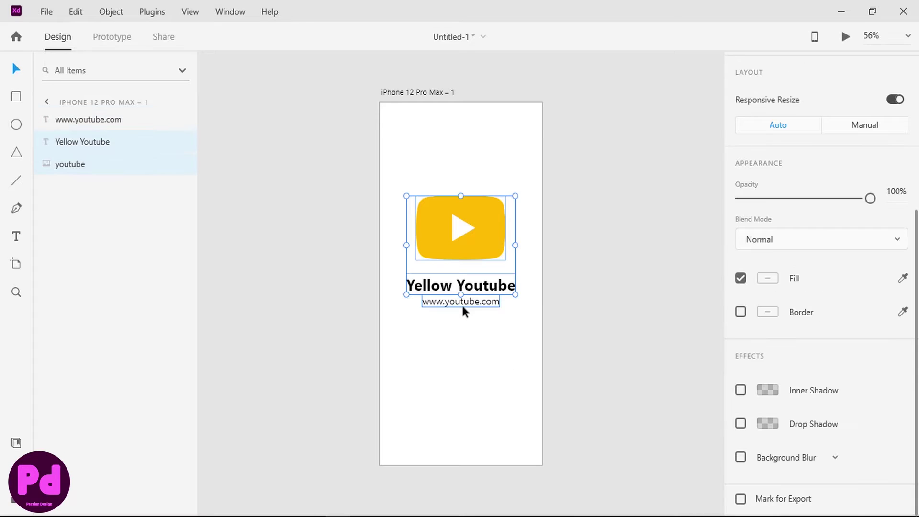
pyautogui.keyDown('shift'); pyautogui.click(461, 303); pyautogui.keyUp('shift')
pyautogui.scroll(5, 814, 146)
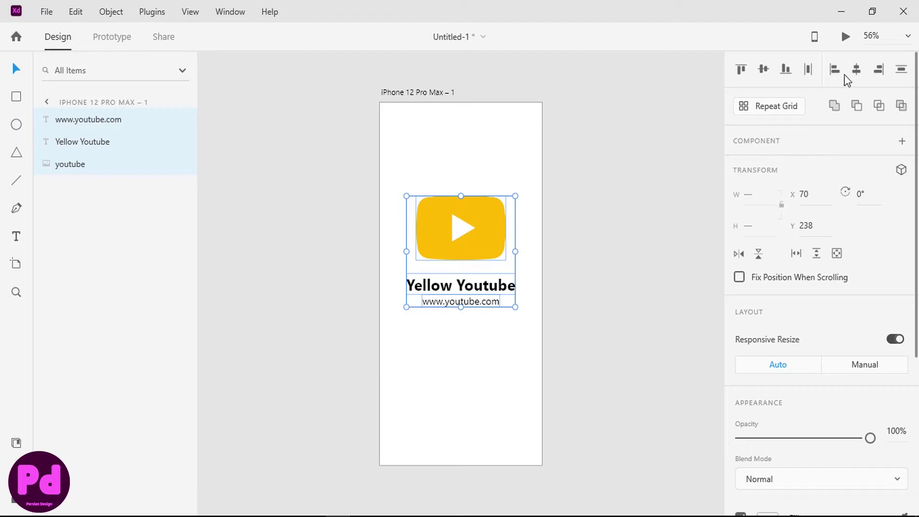
pyautogui.click(609, 228)
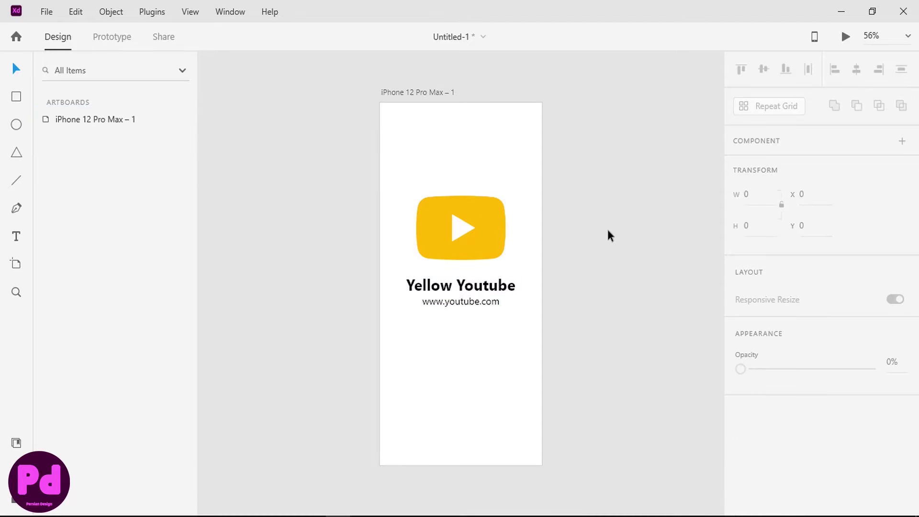
# Draw a circle about 398 wide in the artboard's lower part and move it partly past the left edge.
pyautogui.click(16, 124)
pyautogui.moveTo(391, 349)
pyautogui.mouseDown()
pyautogui.moveTo(453, 396)
pyautogui.moveTo(550, 512)
pyautogui.moveTo(488, 411)
pyautogui.moveTo(511, 314)
pyautogui.mouseUp()
pyautogui.press('v')
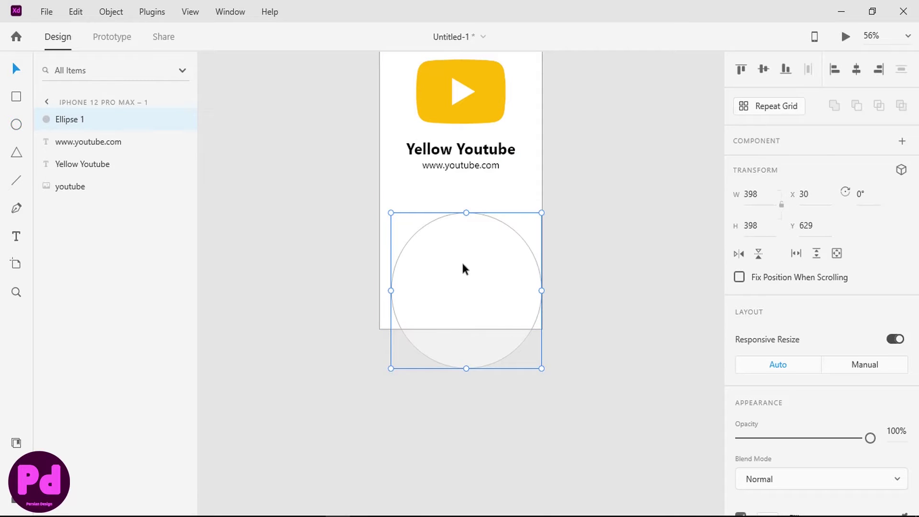
pyautogui.moveTo(462, 267); pyautogui.dragTo(421, 268)
# Remove the circle's border, fill it with #FFBA02 and save that colour as a swatch.
pyautogui.scroll(-7, 745, 313)
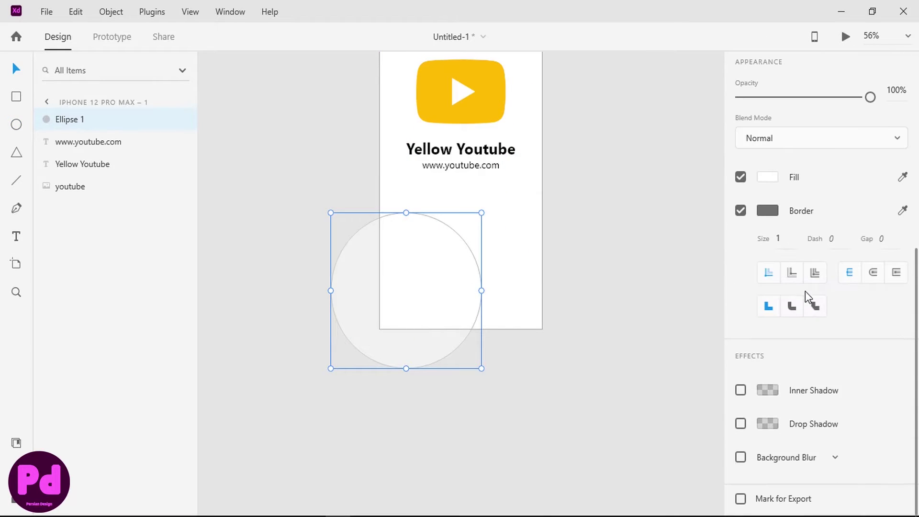
pyautogui.click(738, 215)
pyautogui.click(761, 278)
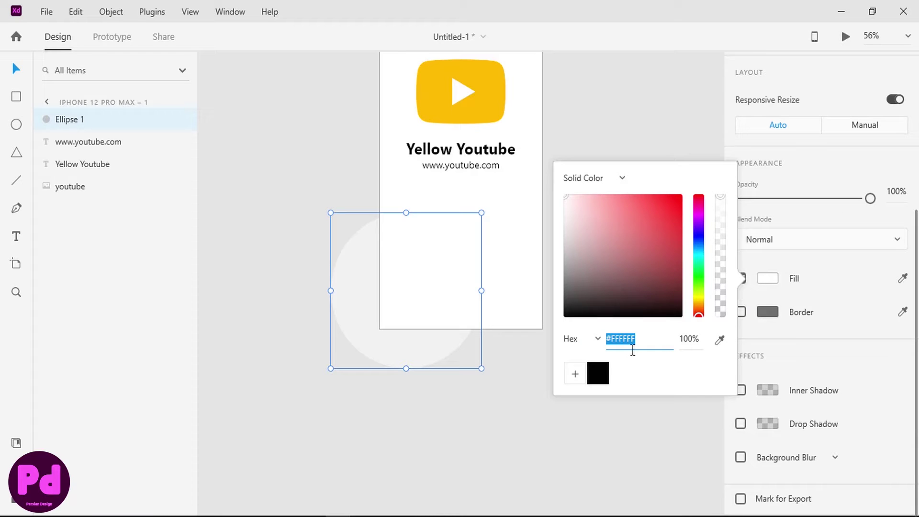
pyautogui.write('ffba02')
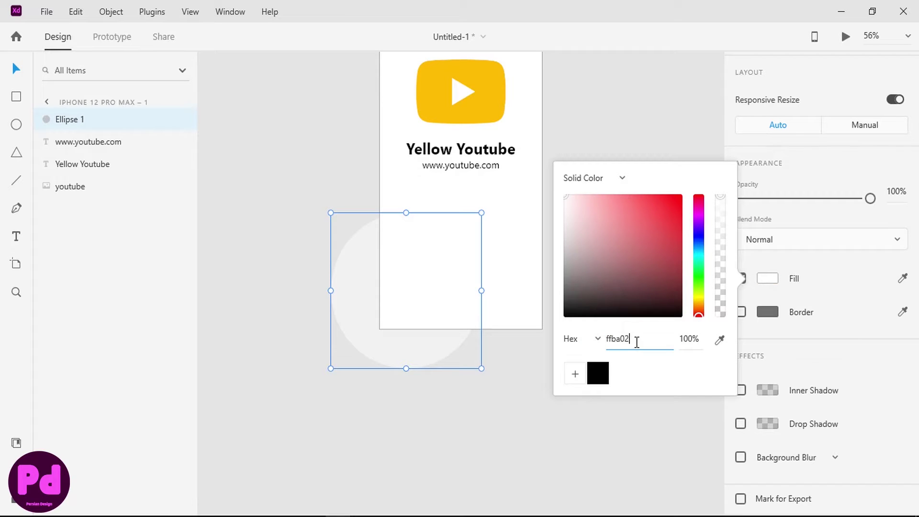
pyautogui.press('Return')
pyautogui.click(575, 374)
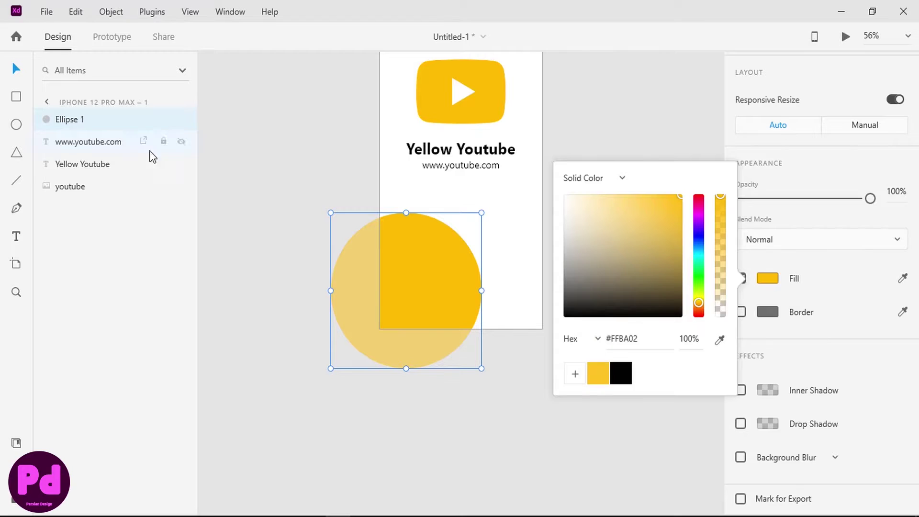
# Move the yellow circle up and left to about X -199, Y 572, leaving half of it on the artboard.
pyautogui.click(306, 231)
pyautogui.scroll(3, 338, 249)
pyautogui.click(427, 427)
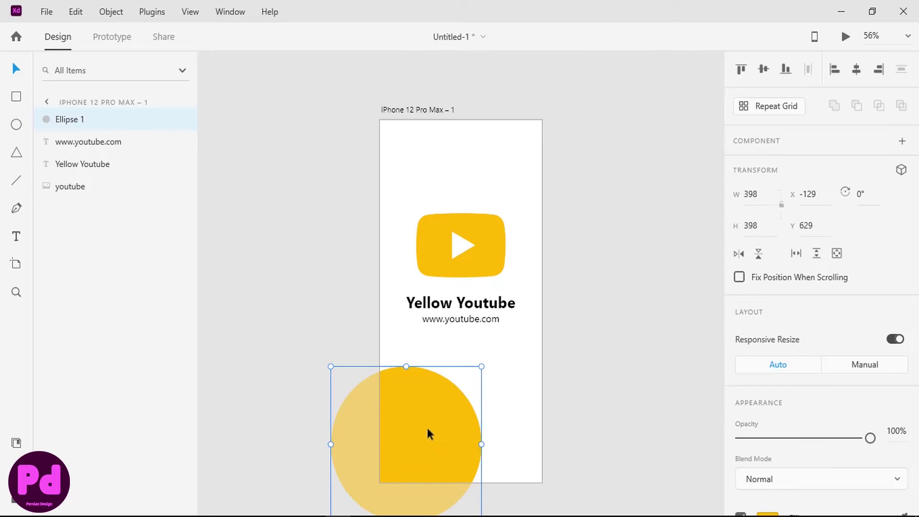
pyautogui.moveTo(428, 429); pyautogui.dragTo(404, 402)
pyautogui.click(327, 300)
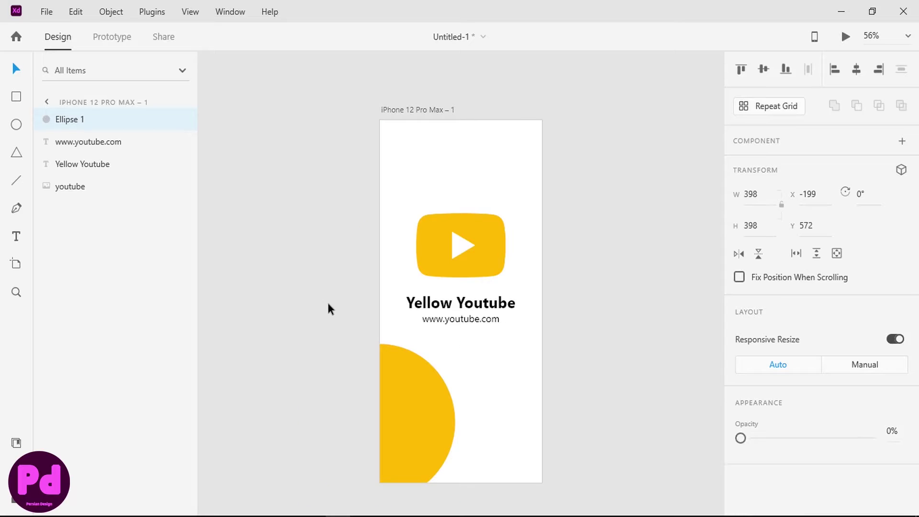
# Add a drop shadow to the yellow circle.
pyautogui.click(410, 393)
pyautogui.scroll(-4, 856, 305)
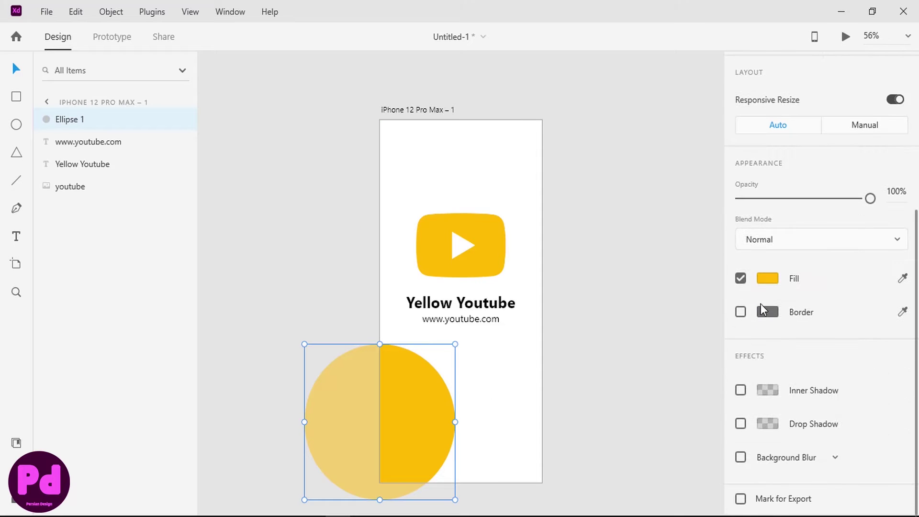
pyautogui.click(740, 423)
pyautogui.click(564, 325)
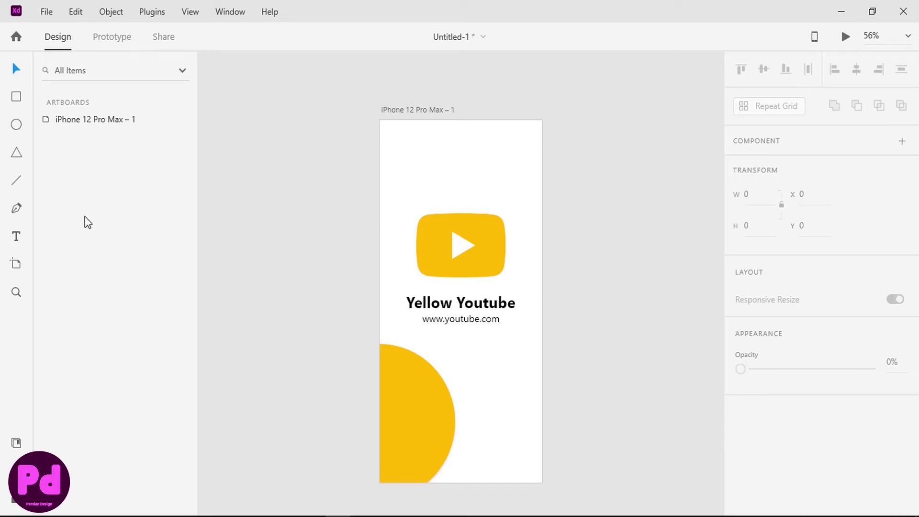
# Duplicate the yellow circle and place the copy over the artboard's upper-right corner at about X 270, Y -195.
pyautogui.click(16, 125)
pyautogui.press('v')
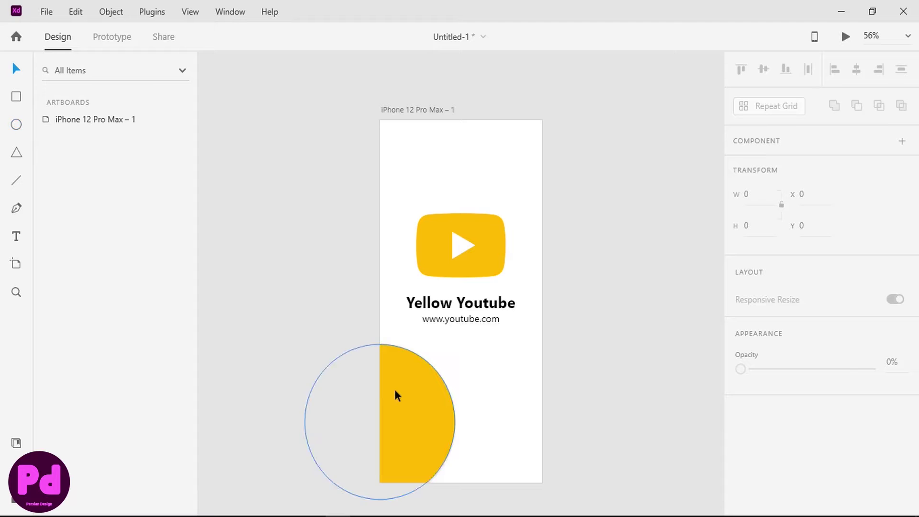
pyautogui.click(395, 390)
pyautogui.hotkey('ctrl', 'd')
pyautogui.moveTo(390, 397); pyautogui.dragTo(564, 105)
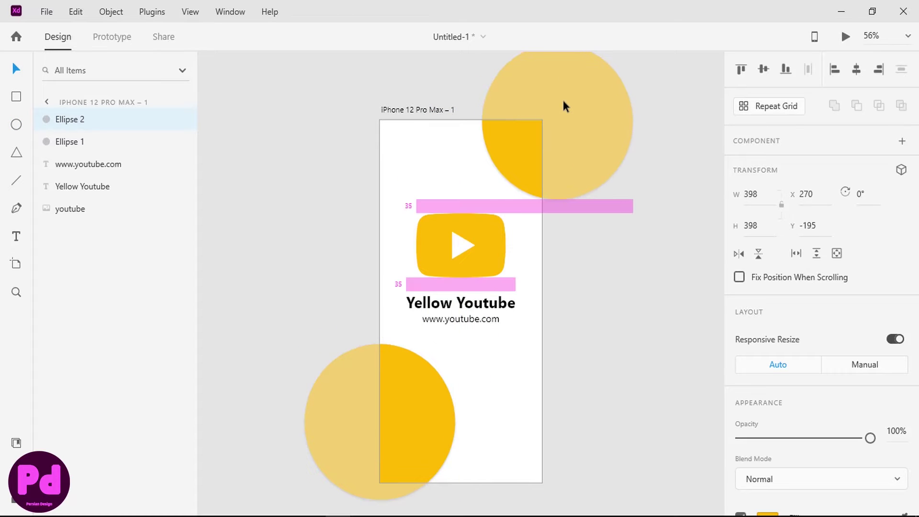
pyautogui.click(678, 235)
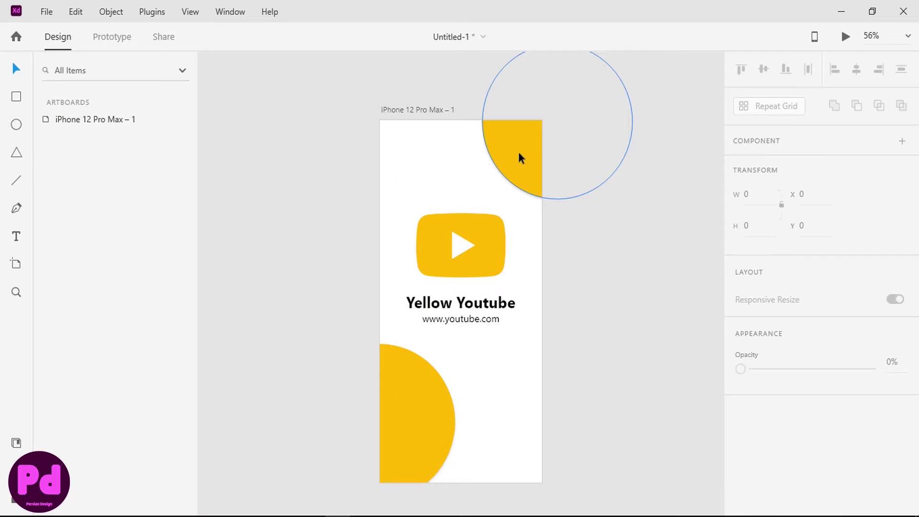
# Nudge the upper circle slightly further right, and move the lower circle right to about X -129, Y 576.
pyautogui.moveTo(519, 151); pyautogui.dragTo(532, 156)
pyautogui.click(618, 238)
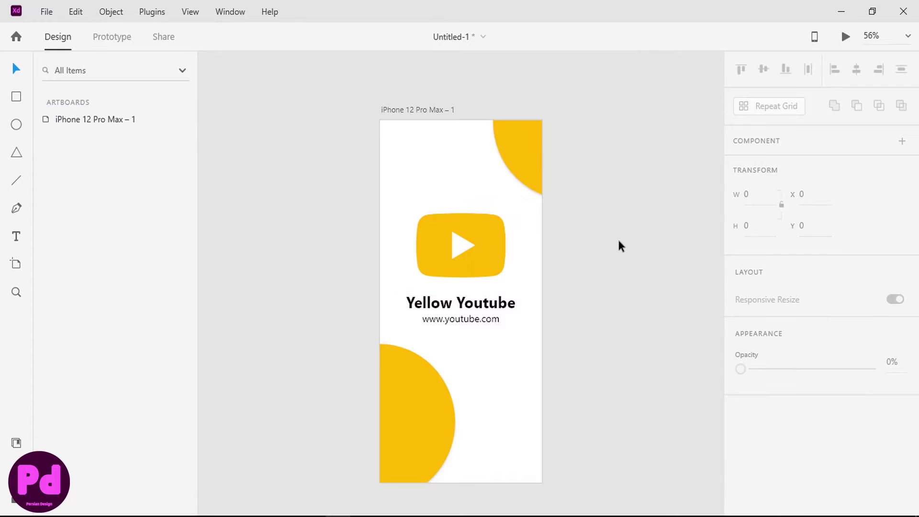
pyautogui.moveTo(418, 431); pyautogui.dragTo(431, 431)
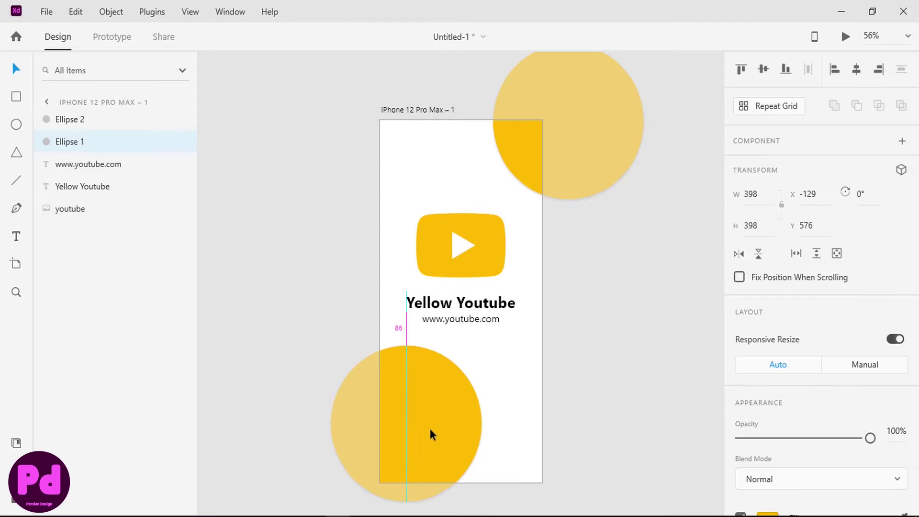
pyautogui.click(562, 292)
# Add a second iPhone 12 Pro Max artboard to the right of the first one.
pyautogui.scroll(-2, 537, 246)
pyautogui.scroll(2, 537, 245)
pyautogui.hscroll(3, 537, 246)
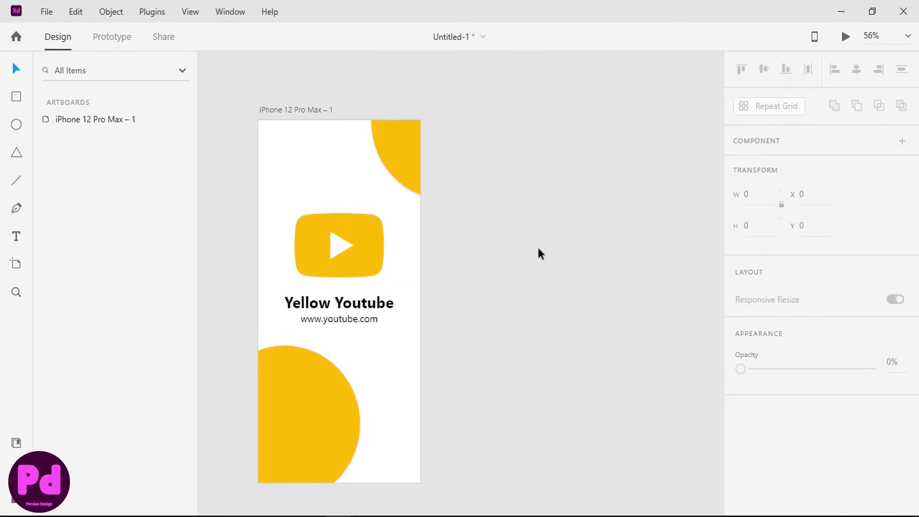
pyautogui.hscroll(1, 359, 241)
pyautogui.click(16, 263)
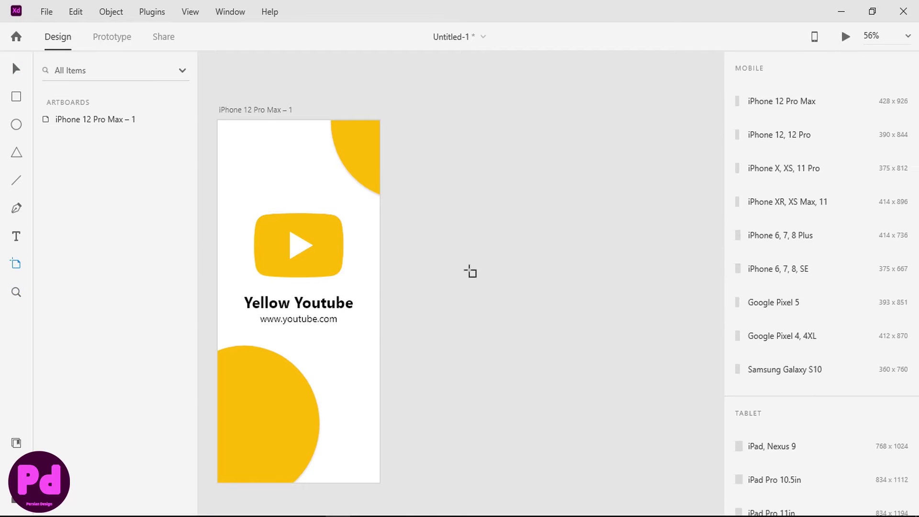
pyautogui.click(472, 271)
pyautogui.press('v')
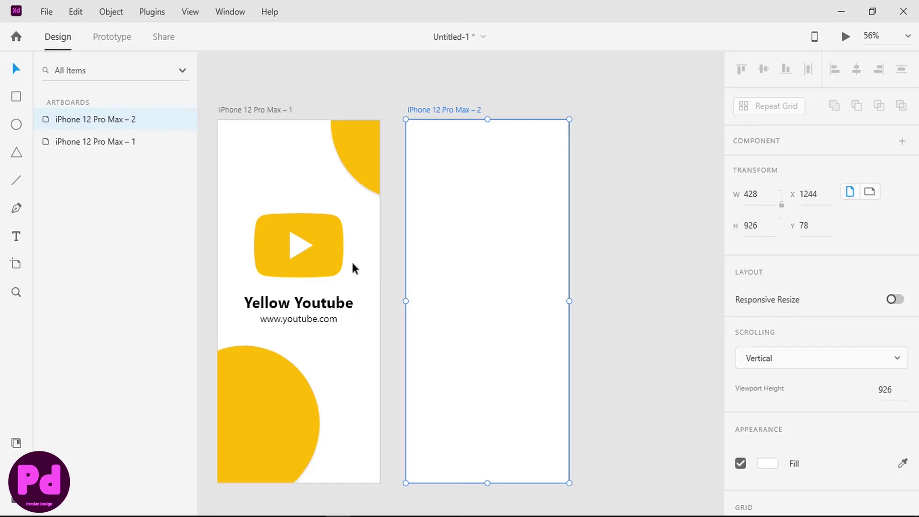
# Copy the logo, the Yellow Youtube title and the web address from the first artboard onto the second.
pyautogui.click(294, 244)
pyautogui.moveTo(274, 173); pyautogui.dragTo(319, 312)
pyautogui.hotkey('ctrl', 'c')
pyautogui.click(523, 271)
pyautogui.hotkey('ctrl', 'v')
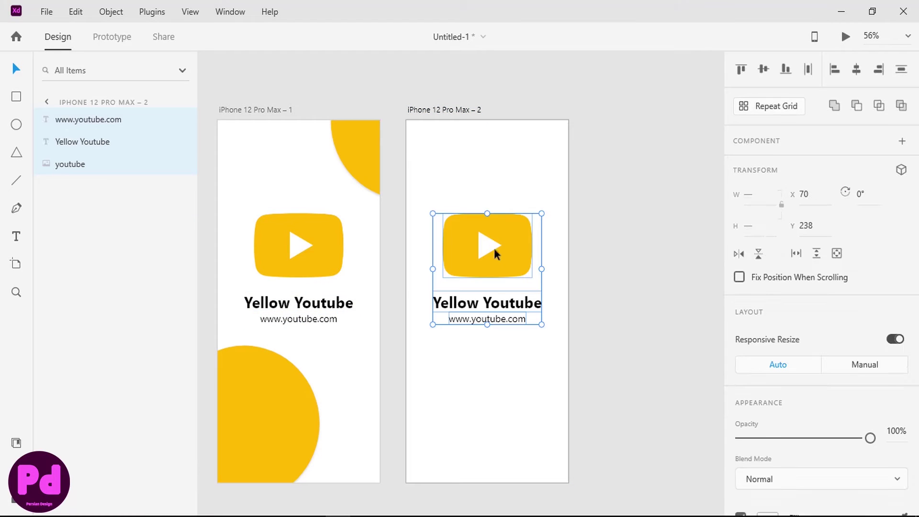
# Turn off Responsive Resize for the pasted logo and texts, scale them down and move them up to about X 103, Y 175.
pyautogui.moveTo(487, 212)
pyautogui.mouseDown()
pyautogui.moveTo(481, 239)
pyautogui.moveTo(489, 201)
pyautogui.moveTo(479, 196)
pyautogui.moveTo(494, 199)
pyautogui.mouseUp()
pyautogui.hotkey('ctrl', 'z')
pyautogui.click(894, 343)
pyautogui.hotkey('ctrl', 'z')
# Draw a full-width rectangle covering the lower part of the second artboard down to its bottom edge.
pyautogui.scroll(-3, 604, 229)
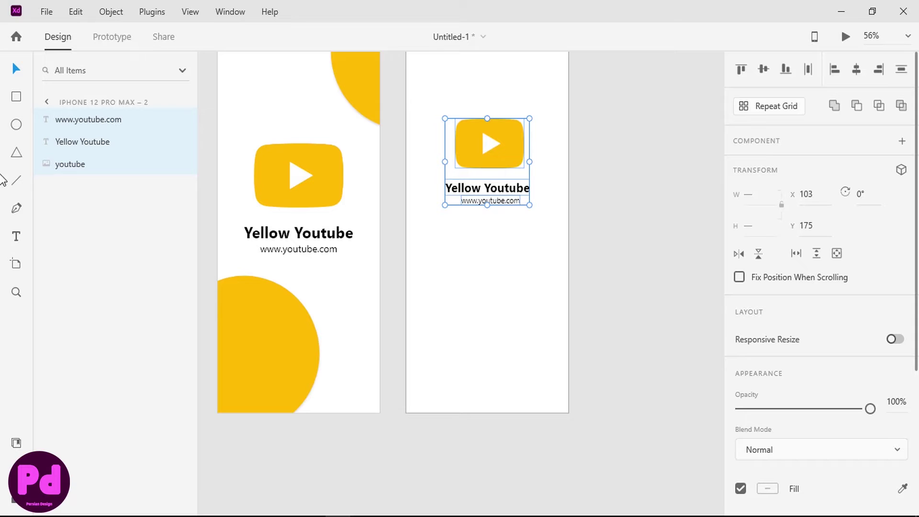
pyautogui.click(15, 99)
pyautogui.moveTo(407, 244)
pyautogui.mouseDown()
pyautogui.moveTo(558, 275)
pyautogui.moveTo(575, 380)
pyautogui.moveTo(568, 413)
pyautogui.mouseUp()
# Give the rectangle's two top corners a radius of 50, keeping the bottom corners square.
pyautogui.scroll(-7, 784, 314)
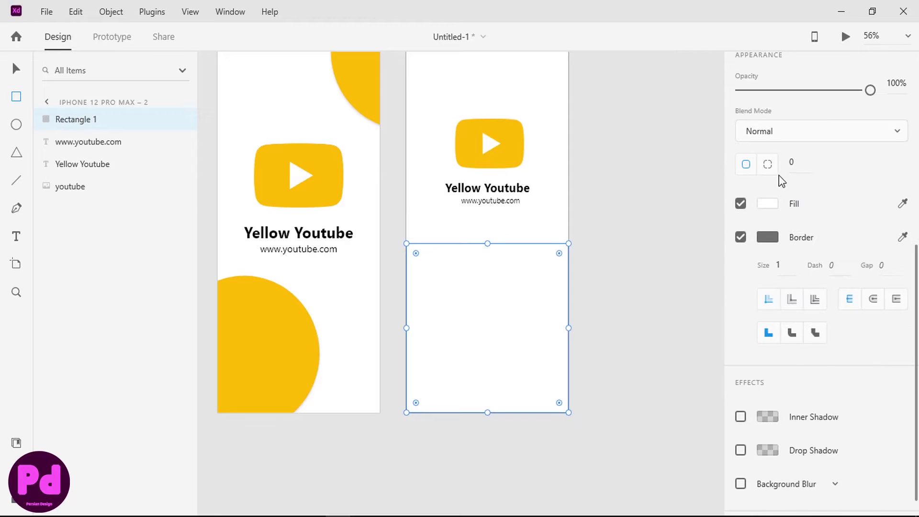
pyautogui.click(797, 163)
pyautogui.press('Return')
pyautogui.write('50')
pyautogui.press('Return')
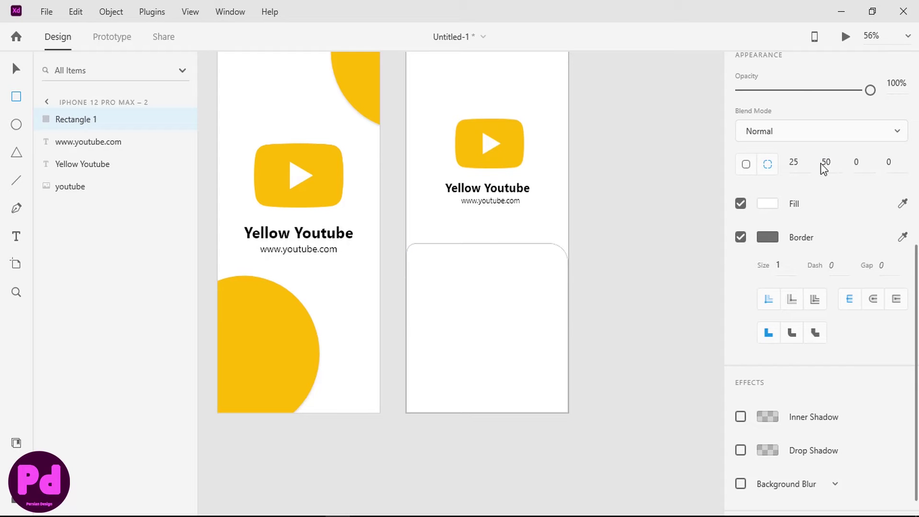
pyautogui.click(800, 159)
pyautogui.write('50')
pyautogui.press('Return')
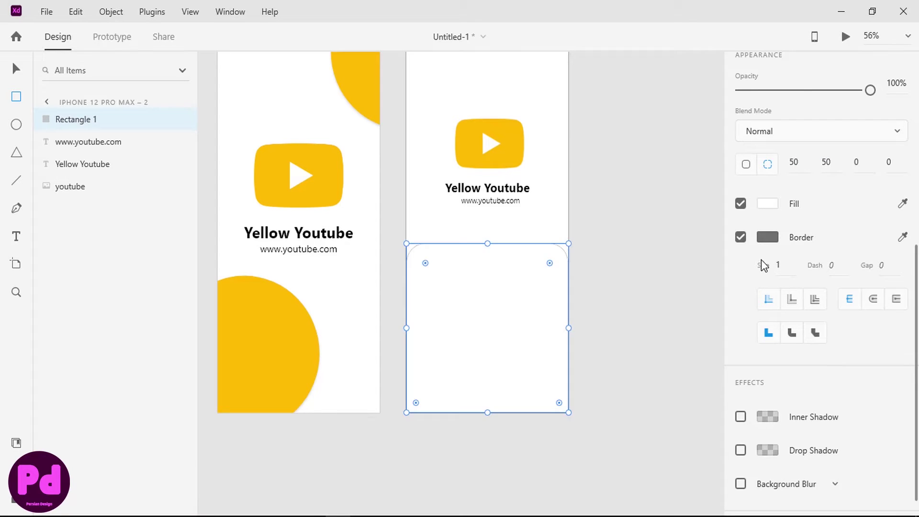
# Remove the rectangle's border and fill it with the saved #FFBA02 swatch.
pyautogui.click(741, 237)
pyautogui.click(769, 280)
pyautogui.click(598, 373)
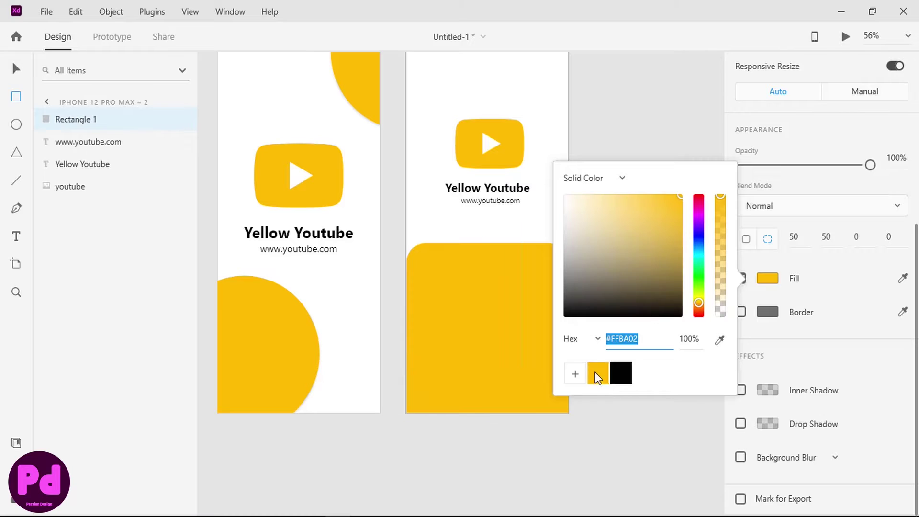
pyautogui.click(17, 68)
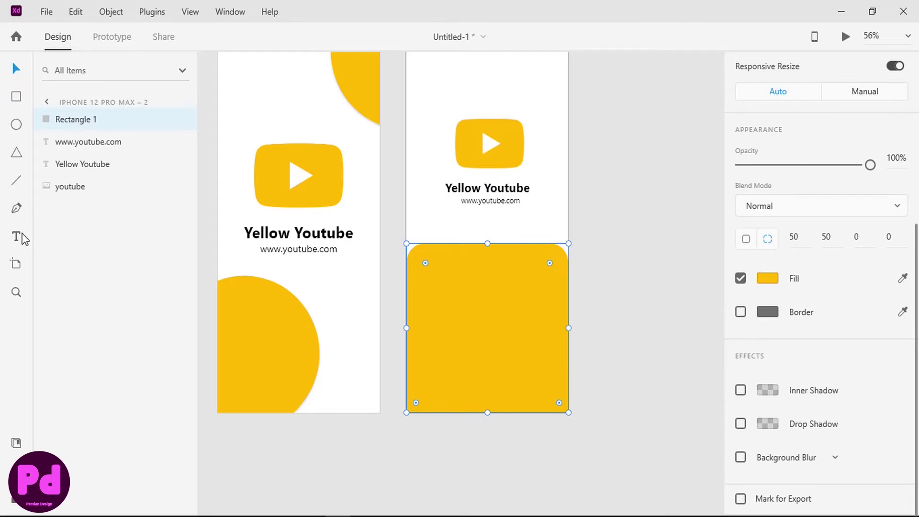
# Add the text "Welcome" in the upper-left part of the yellow rectangle and position it at X 26, Y 546.
pyautogui.click(17, 237)
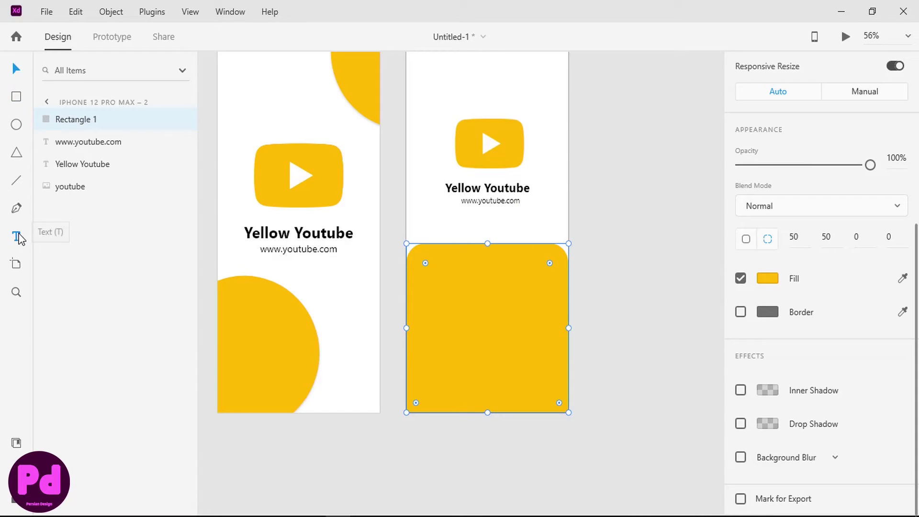
pyautogui.click(426, 279)
pyautogui.write('We')
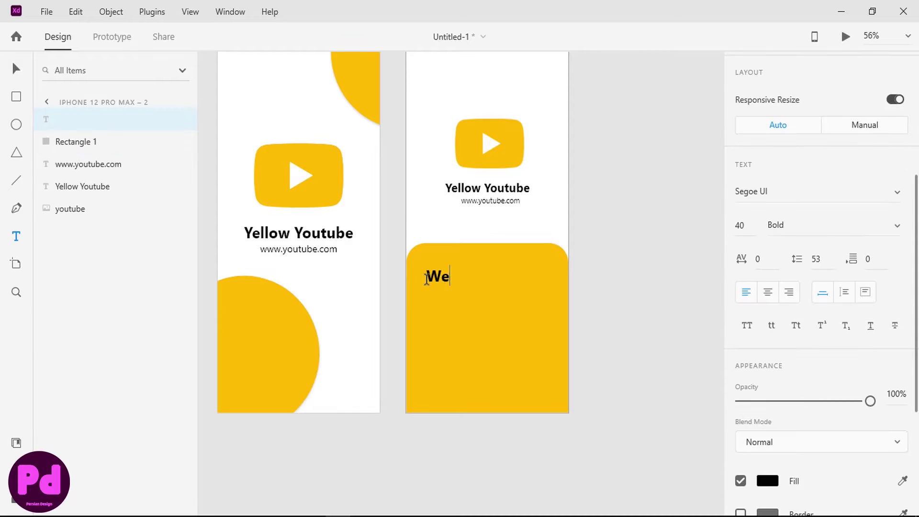
pyautogui.write('lcome')
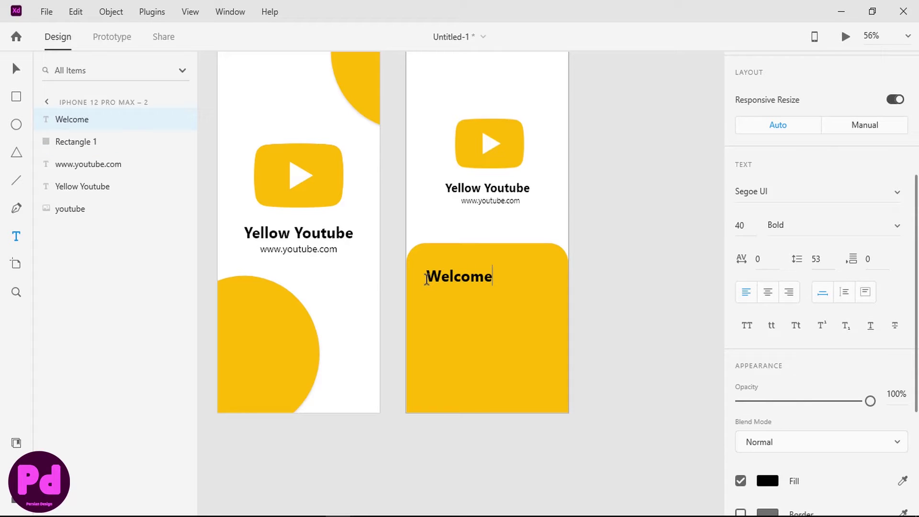
pyautogui.click(18, 69)
pyautogui.moveTo(450, 277); pyautogui.dragTo(441, 277)
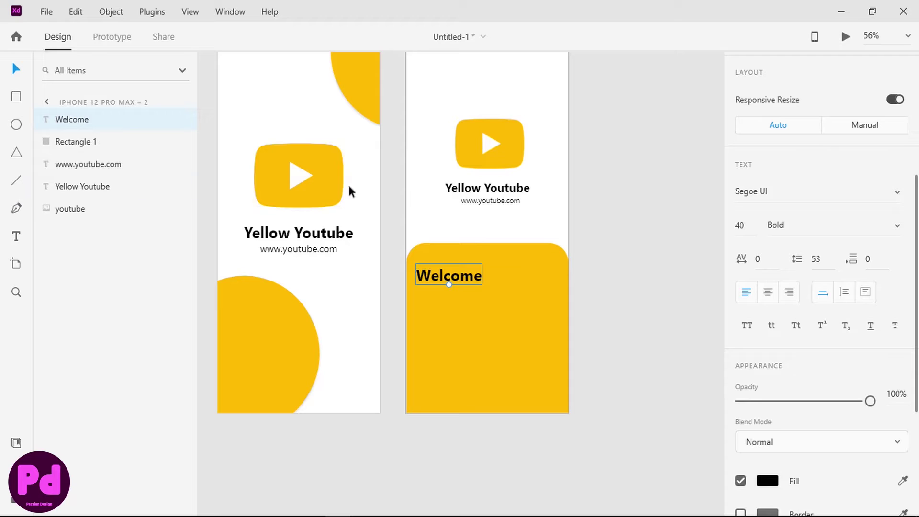
# Place a vertical guide along Welcome's left edge and paste the YouTube rules paragraph into a 384 by 160 text area below the heading.
pyautogui.moveTo(405, 182); pyautogui.dragTo(416, 182)
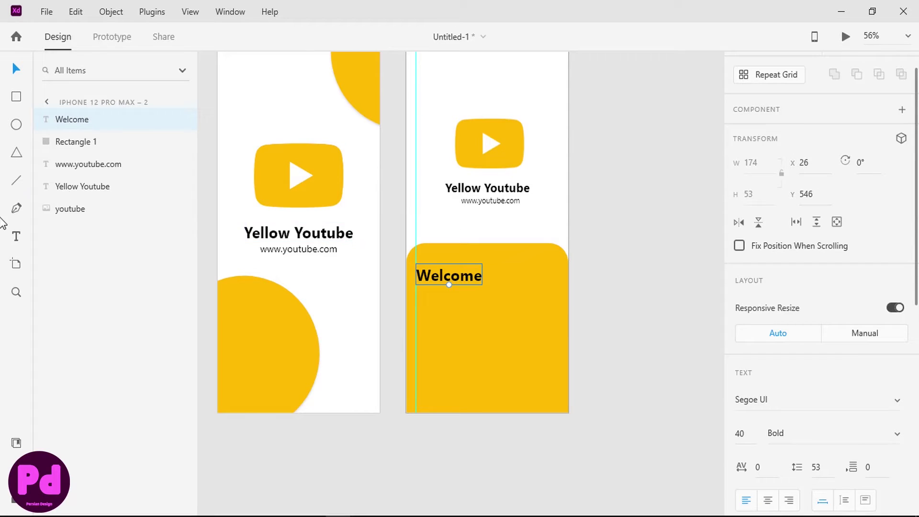
pyautogui.click(17, 235)
pyautogui.moveTo(418, 299); pyautogui.dragTo(562, 362)
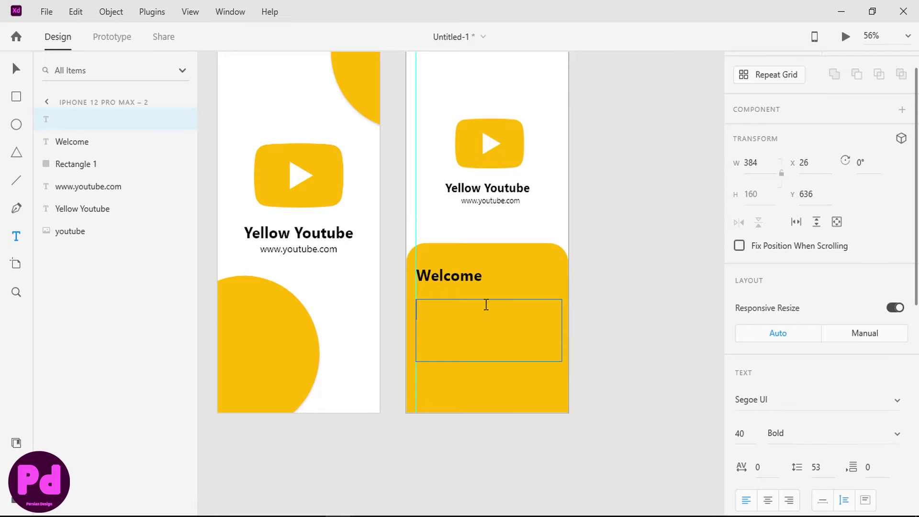
pyautogui.hotkey('ctrl', 'v')
# Set the whole pasted paragraph to font size 25 and the Regular weight.
pyautogui.hotkey('ctrl', 'a')
pyautogui.scroll(-8, 837, 225)
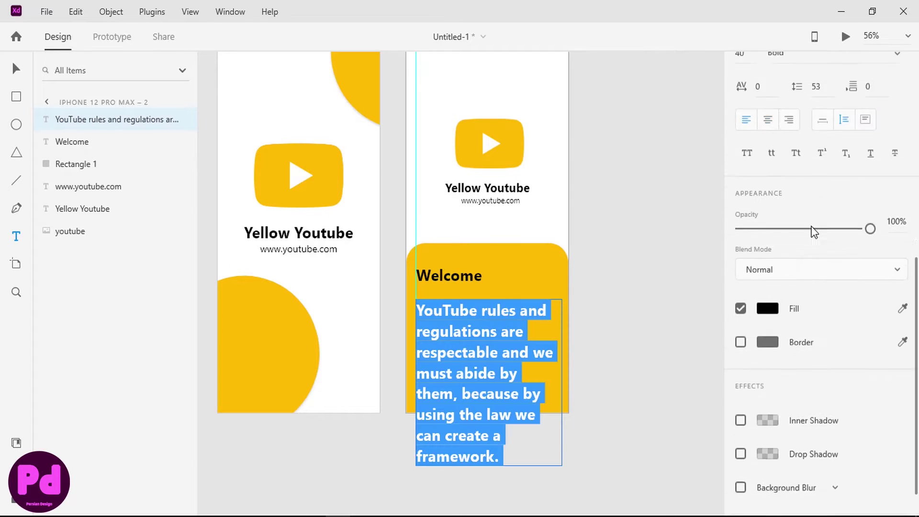
pyautogui.scroll(4, 813, 230)
pyautogui.click(739, 232)
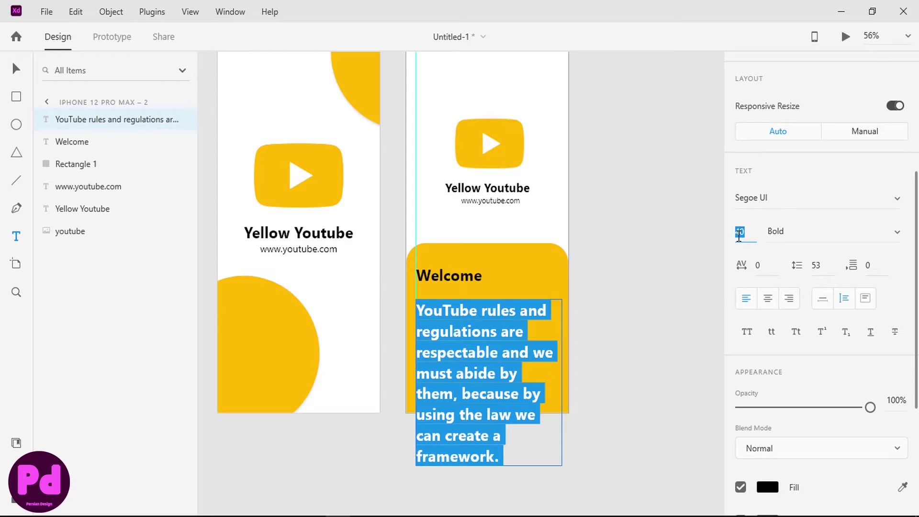
pyautogui.write('25')
pyautogui.press('Return')
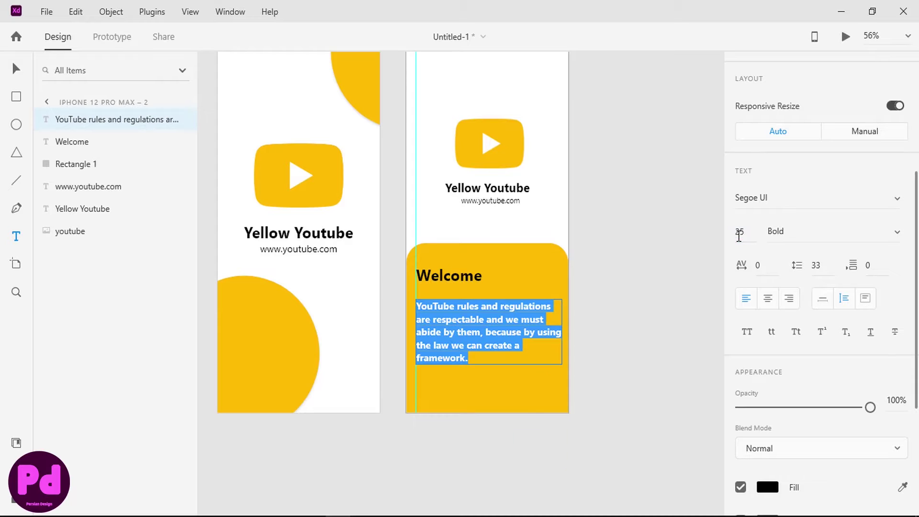
pyautogui.click(898, 234)
pyautogui.click(817, 154)
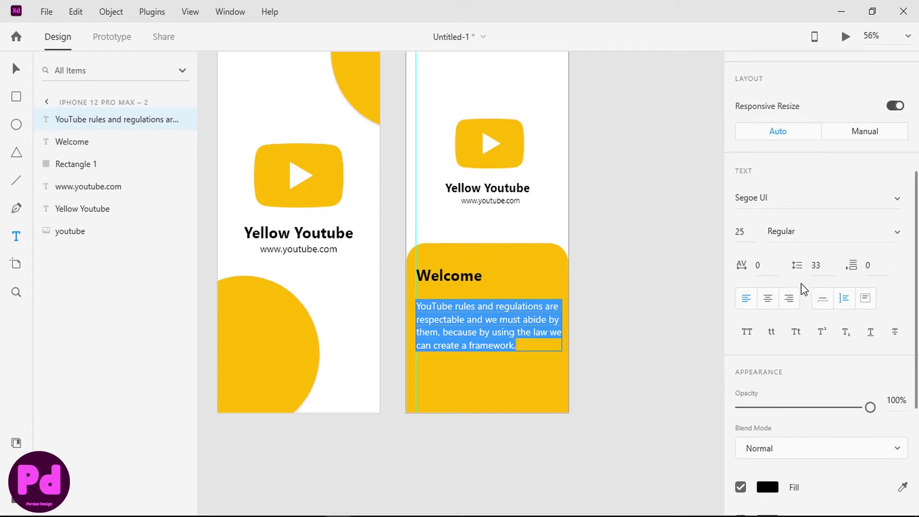
# Try line spacing values of 25 and 20 on the paragraph.
pyautogui.scroll(2, 796, 228)
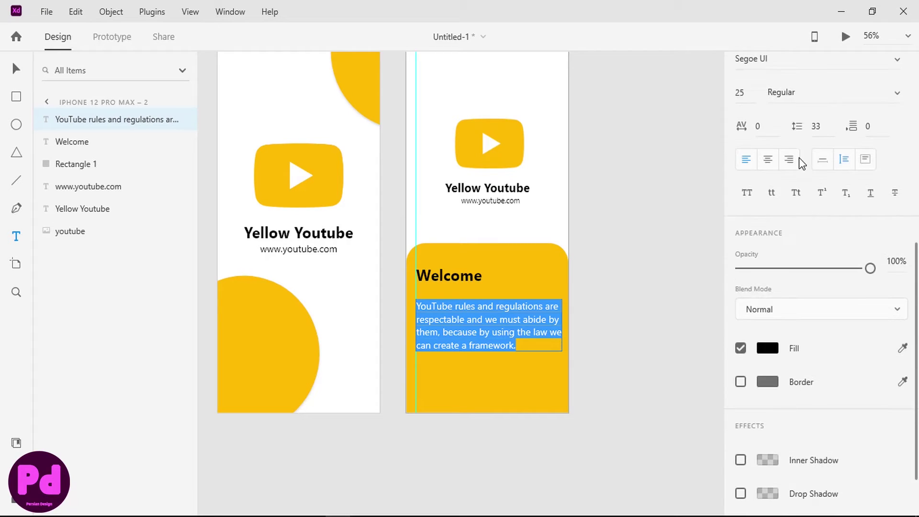
pyautogui.click(817, 196)
pyautogui.write('25')
pyautogui.press('Return')
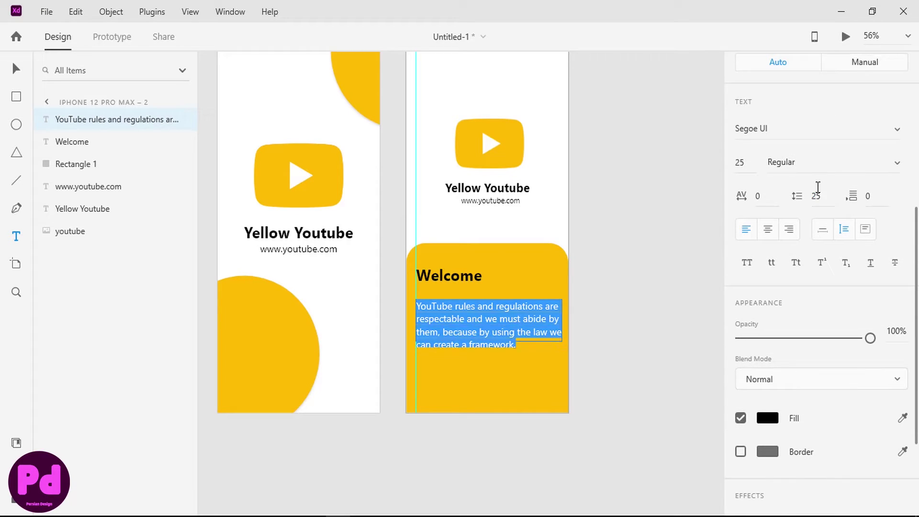
pyautogui.write('20')
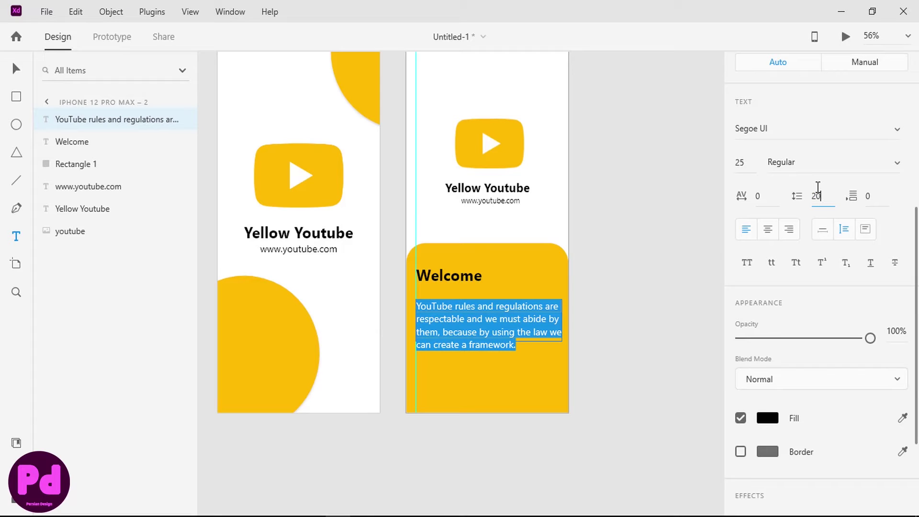
pyautogui.press('Return')
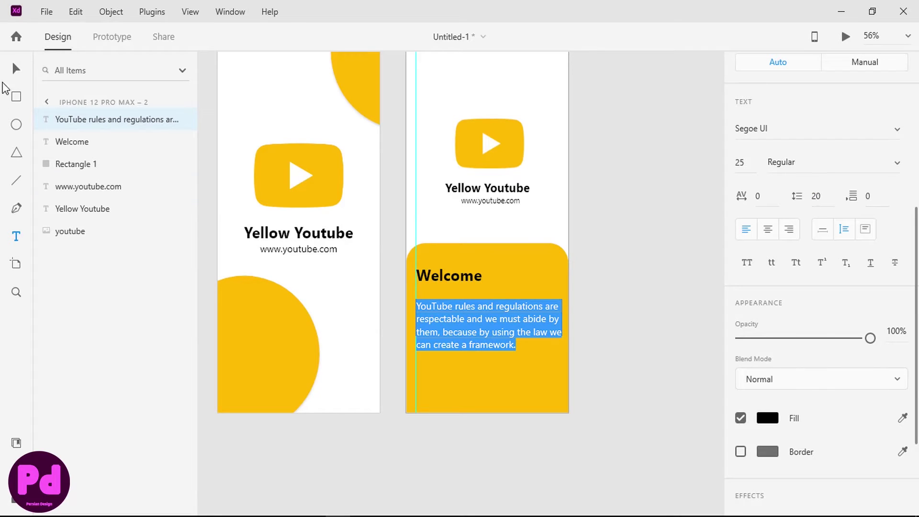
pyautogui.click(16, 68)
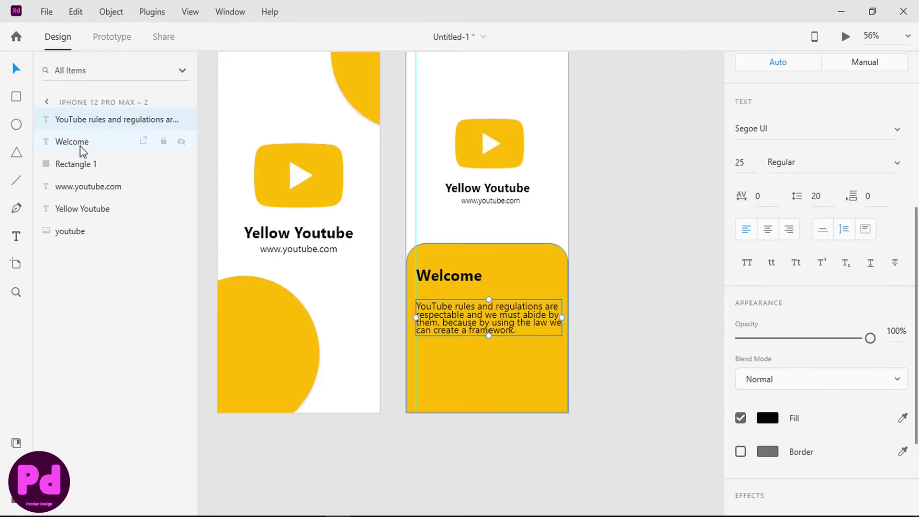
# Set the paragraph's line spacing to 30 and extend its text box downward to enclose all the lines.
pyautogui.moveTo(491, 336); pyautogui.dragTo(491, 344)
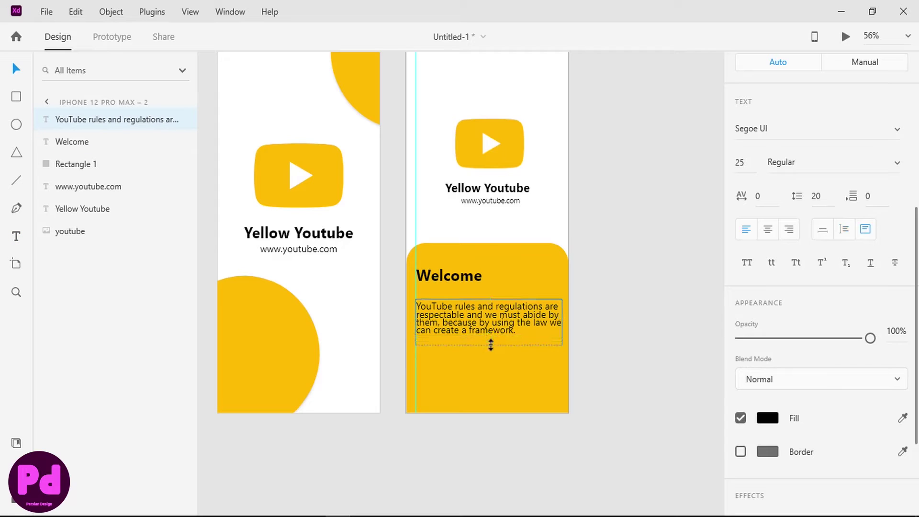
pyautogui.doubleClick(491, 343)
pyautogui.click(814, 200)
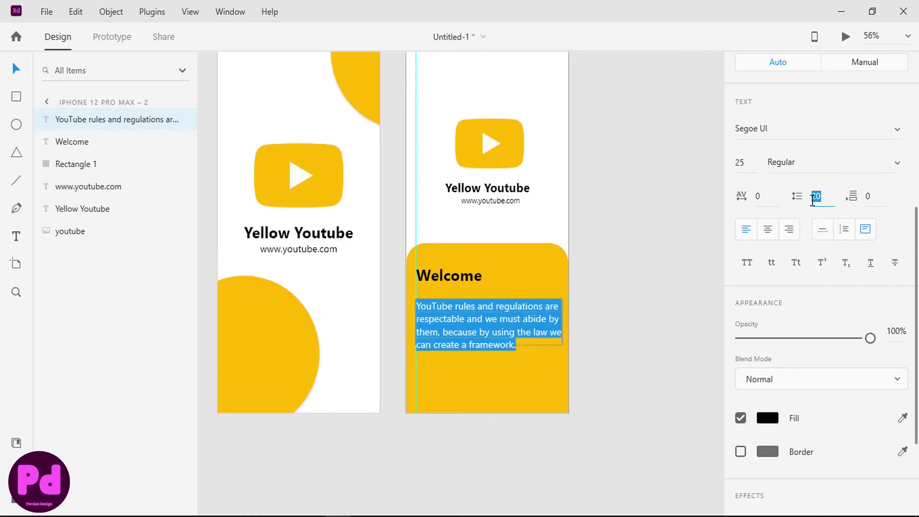
pyautogui.write('30')
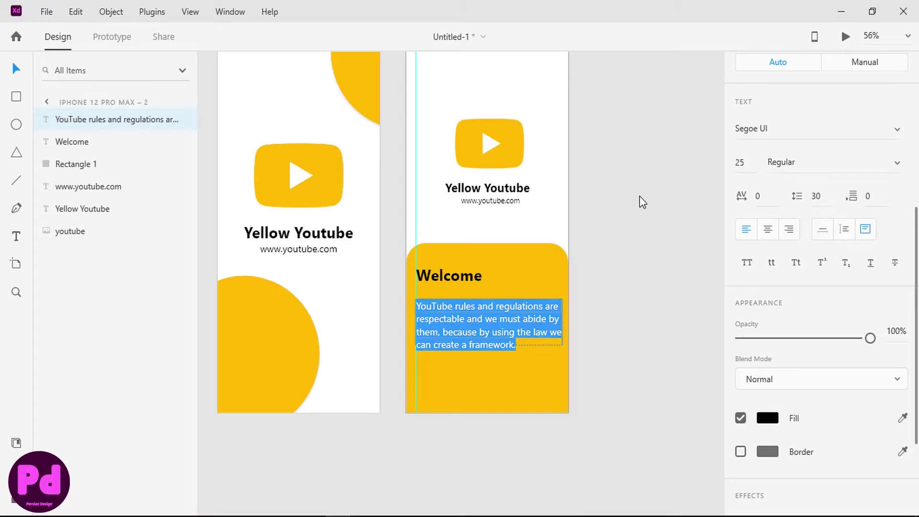
pyautogui.press('Escape')
pyautogui.moveTo(488, 344); pyautogui.dragTo(489, 352)
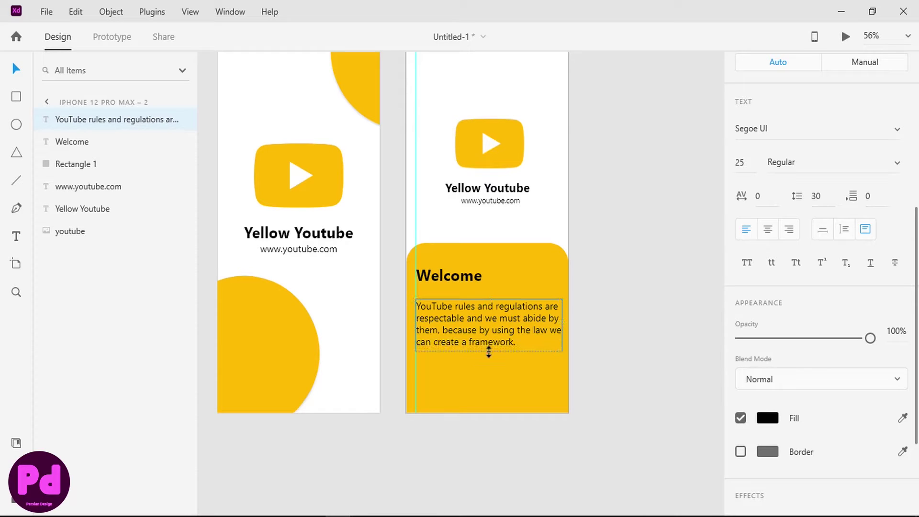
# Set the whole rules paragraph to font size 20 and the Bold weight, and deselect it.
pyautogui.doubleClick(487, 314)
pyautogui.hotkey('ctrl', 'a')
pyautogui.click(748, 165)
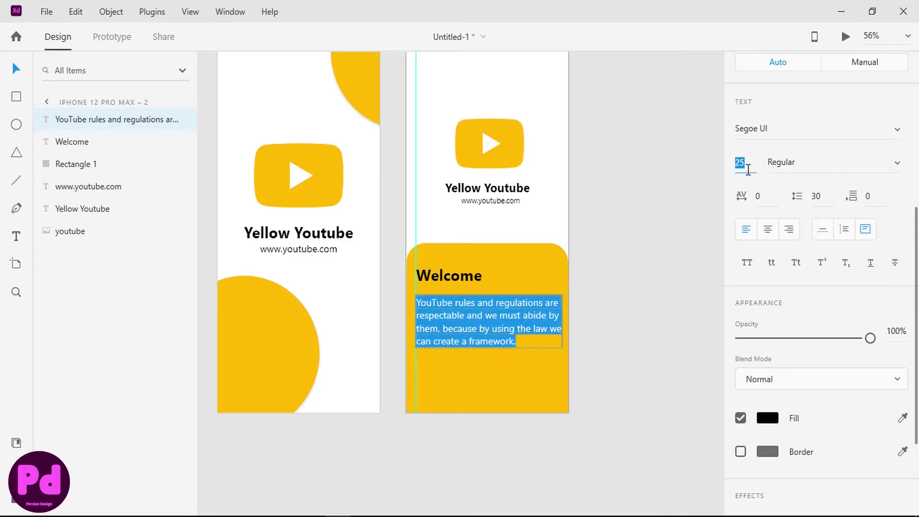
pyautogui.write('20')
pyautogui.press('Return')
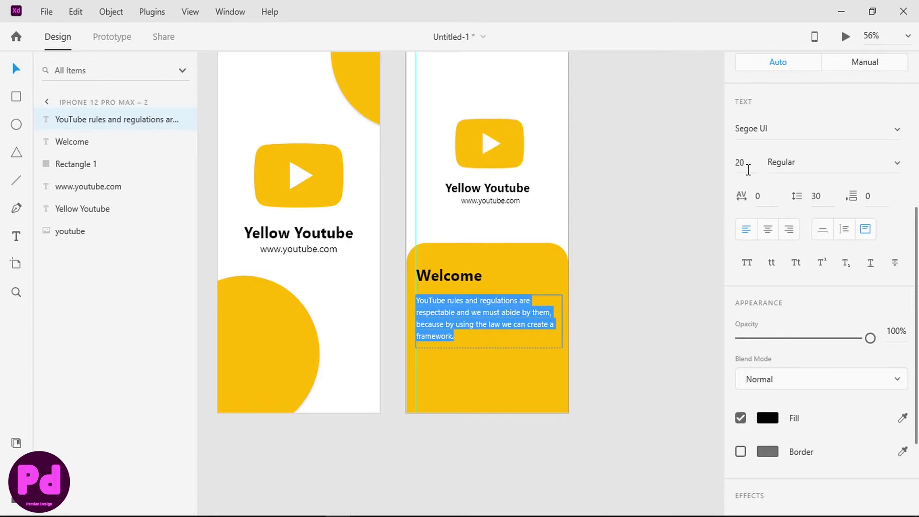
pyautogui.click(898, 165)
pyautogui.click(786, 246)
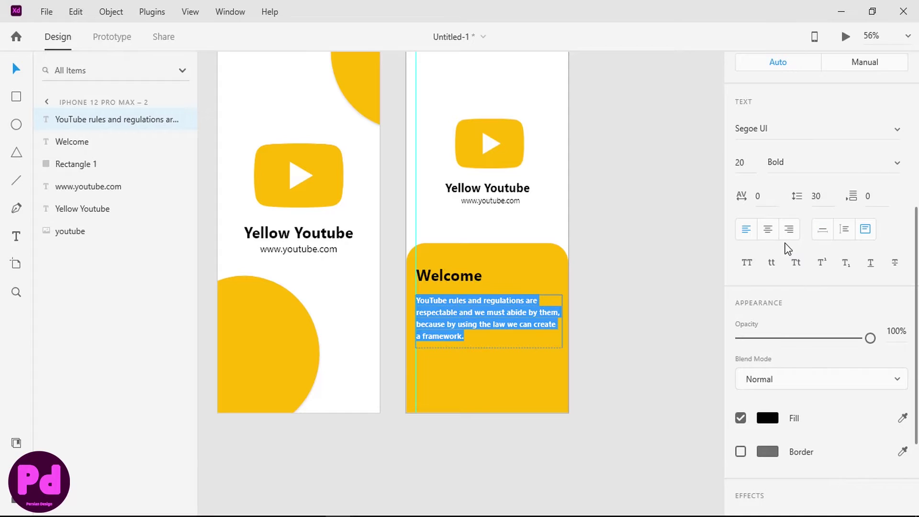
pyautogui.click(525, 314)
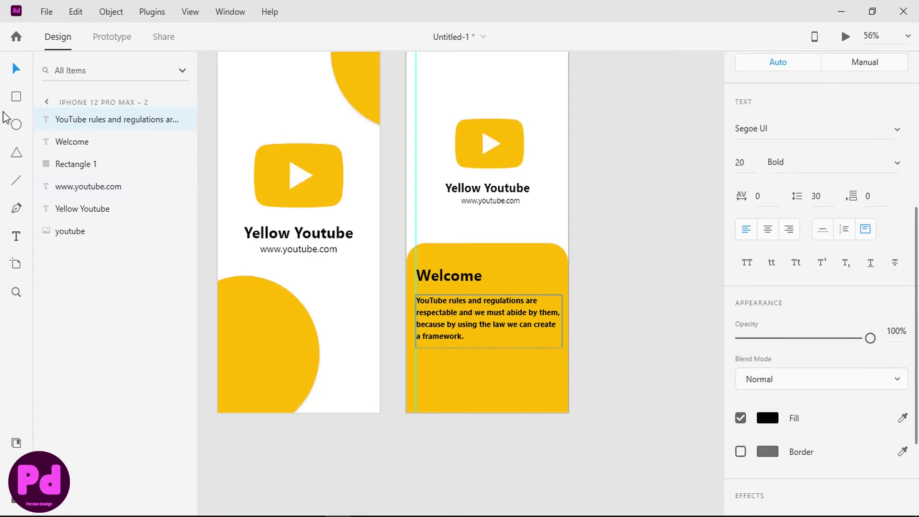
pyautogui.click(15, 74)
pyautogui.click(611, 257)
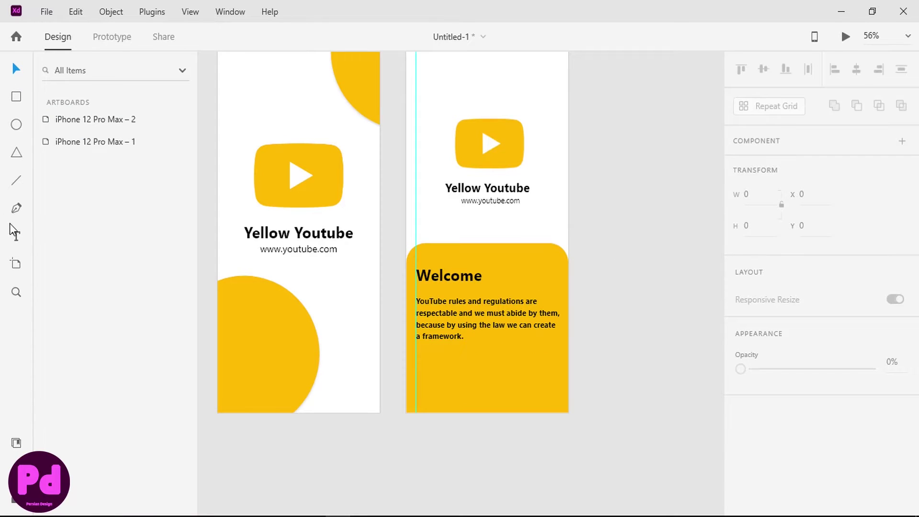
# Draw a borderless rectangle about 214 by 66 below the paragraph, starting at the vertical guide.
pyautogui.click(17, 97)
pyautogui.moveTo(419, 363); pyautogui.dragTo(498, 387)
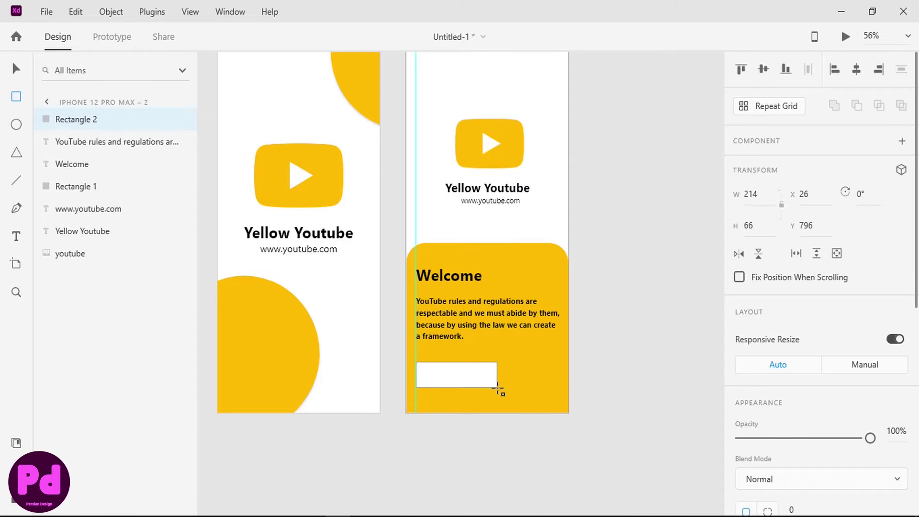
pyautogui.scroll(-7, 747, 311)
pyautogui.click(740, 241)
pyautogui.scroll(2, 740, 241)
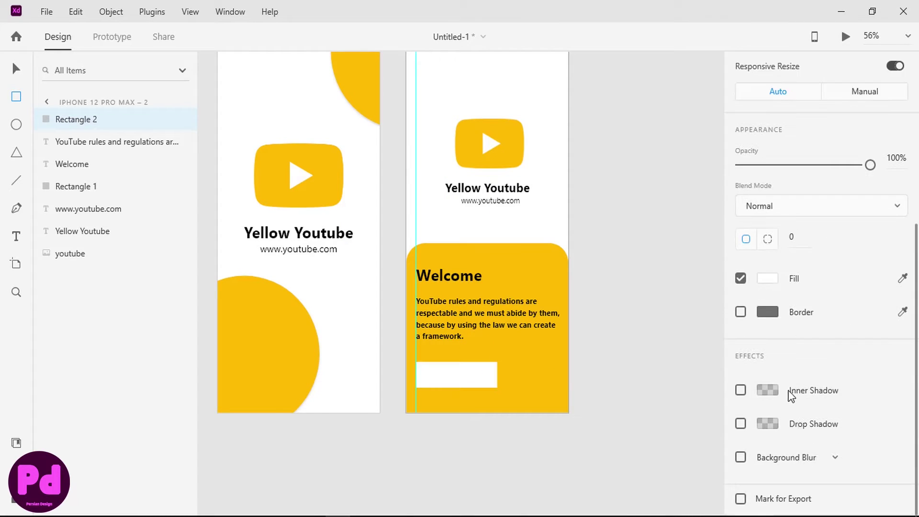
# Try an inner shadow on the new rectangle, and give it a drop shadow with X 0, Y 3 and B 6 instead.
pyautogui.click(748, 429)
pyautogui.click(739, 391)
pyautogui.click(740, 390)
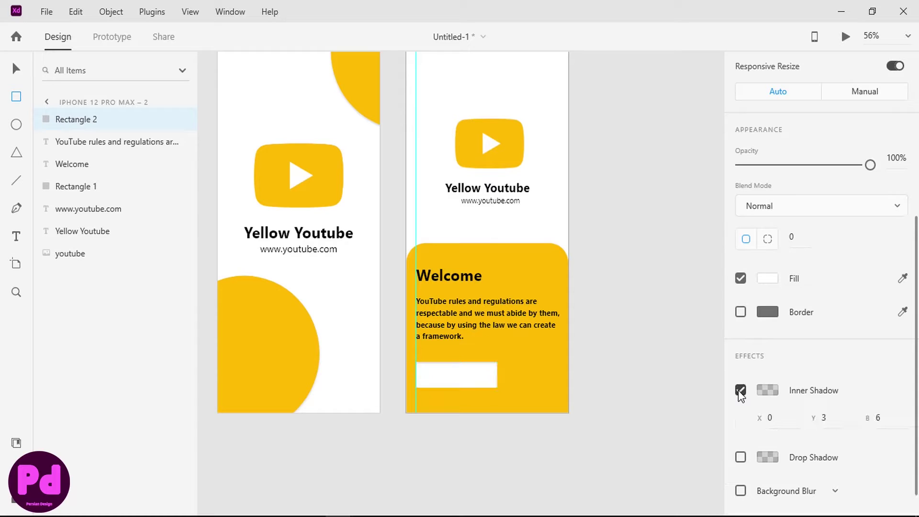
pyautogui.click(741, 390)
pyautogui.click(741, 424)
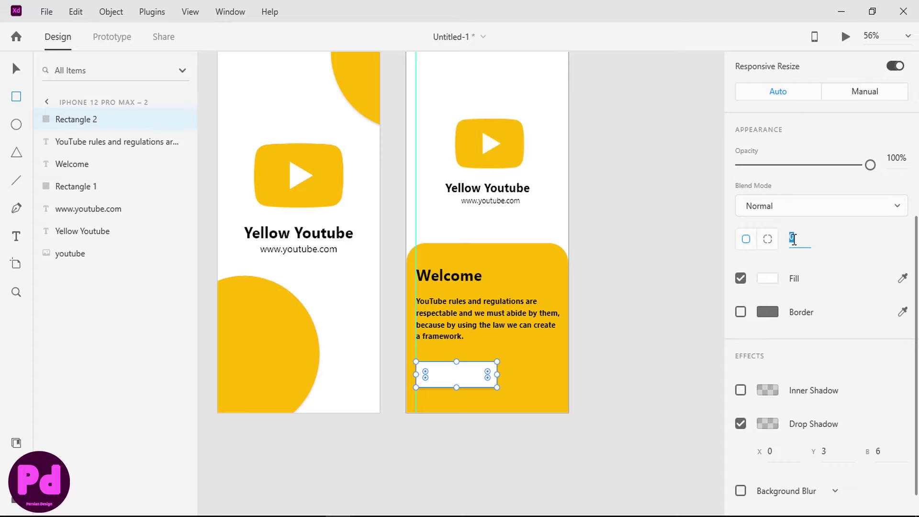
# Round the rectangle's corners with a radius of 150 and fill it with the saved black #010101.
pyautogui.write('50')
pyautogui.press('Return')
pyautogui.click(768, 280)
pyautogui.click(621, 373)
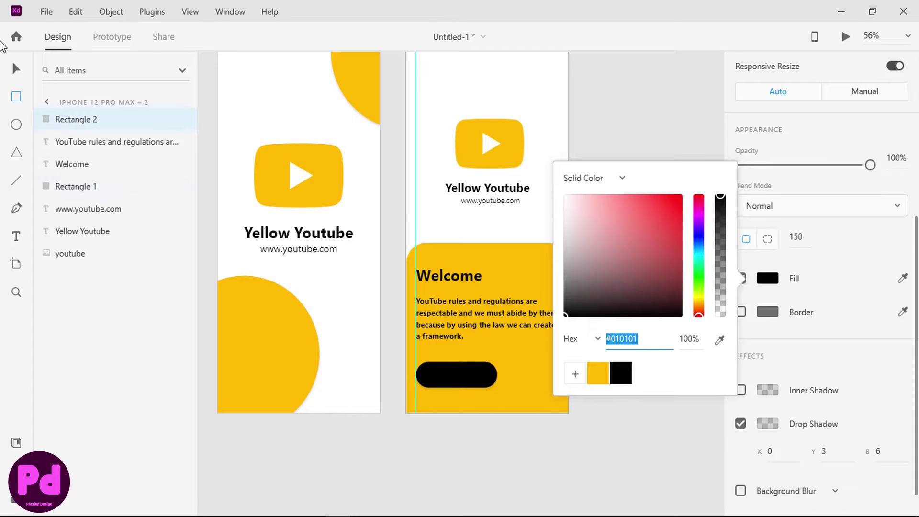
# Add the text label "Sing In" on top of the black button.
pyautogui.click(18, 239)
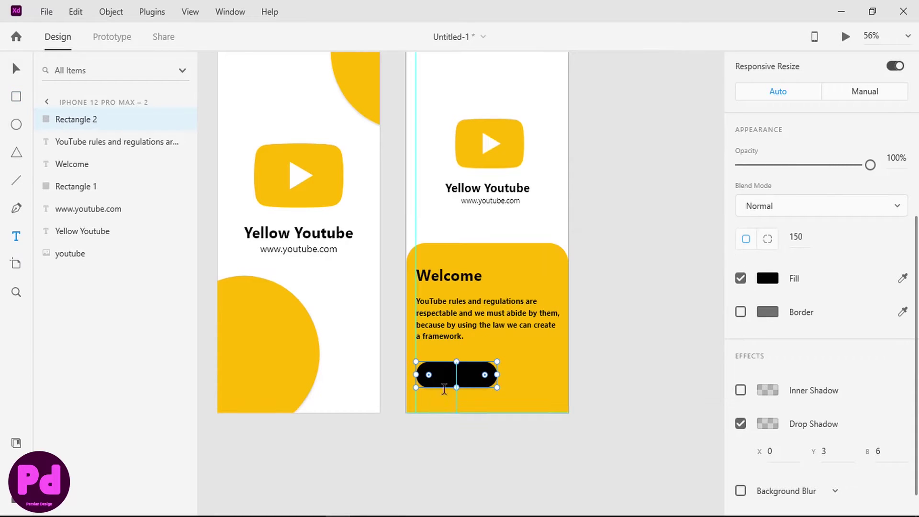
pyautogui.click(443, 375)
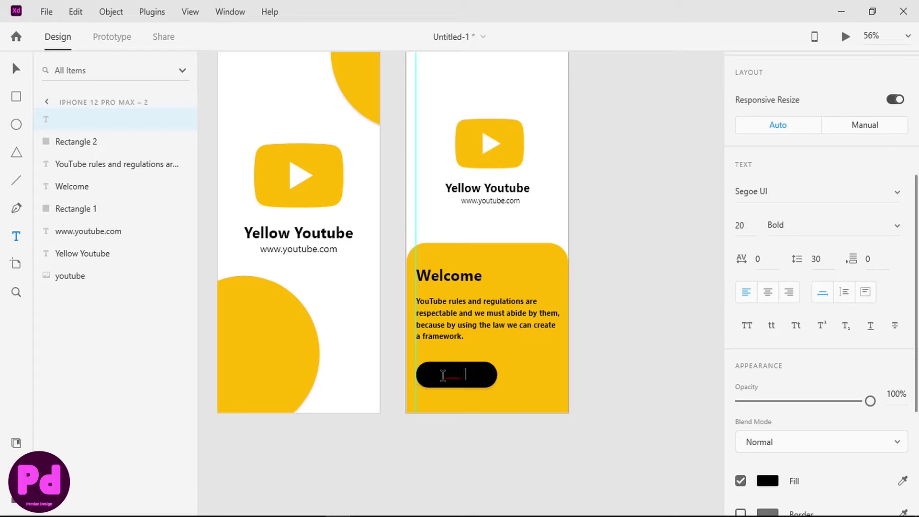
pyautogui.hotkey('ctrl', 'a')
pyautogui.press('Escape')
pyautogui.doubleClick(452, 375)
pyautogui.write('S')
pyautogui.hotkey('ctrl', 'a')
pyautogui.scroll(-5, 843, 218)
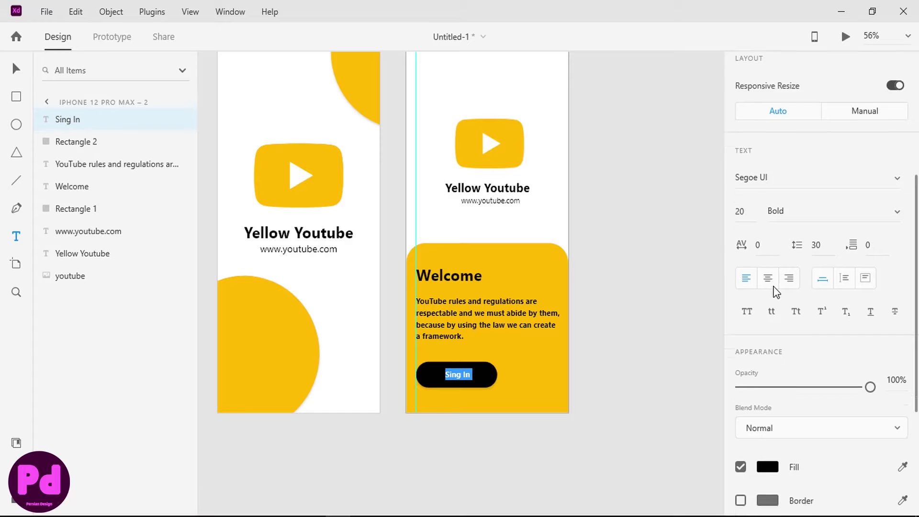
# Fill the Sing In label with white #FFFFFF and save that white as a color swatch.
pyautogui.click(767, 278)
pyautogui.moveTo(567, 308); pyautogui.dragTo(544, 180)
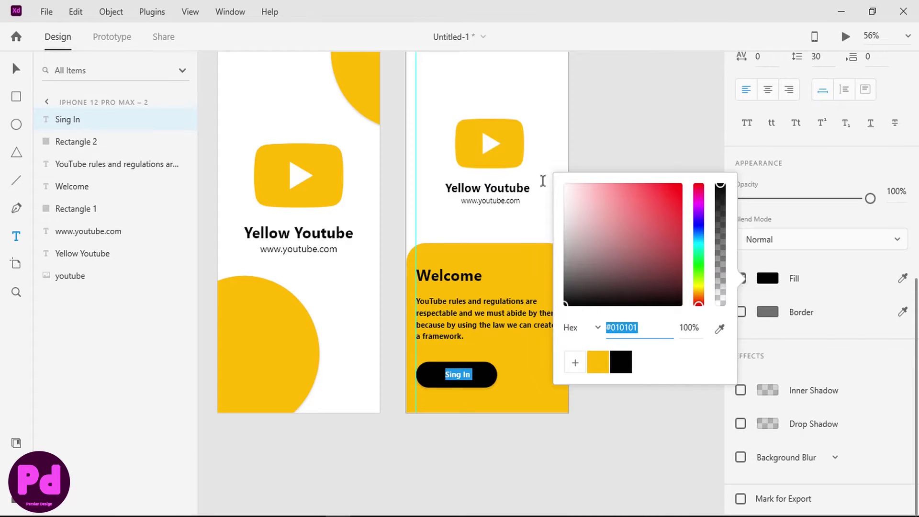
pyautogui.click(576, 361)
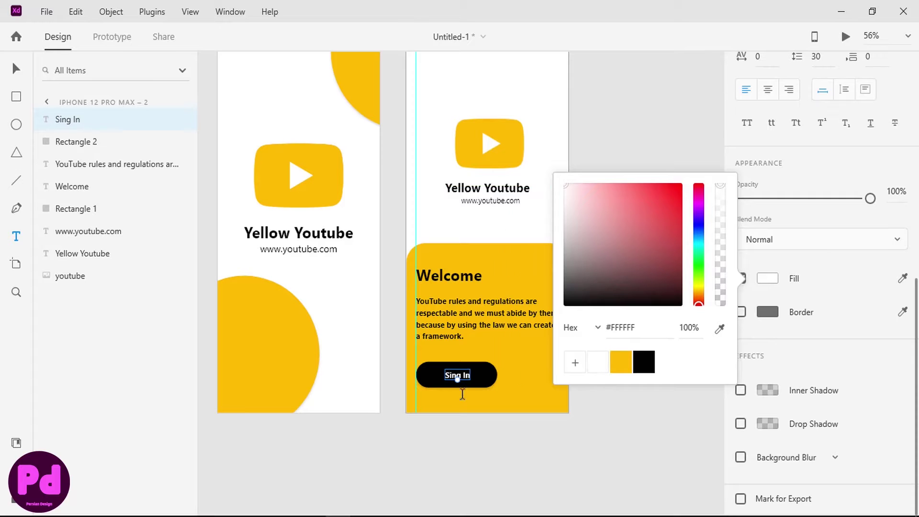
# Set the Sing In label's font size to 22.
pyautogui.doubleClick(457, 377)
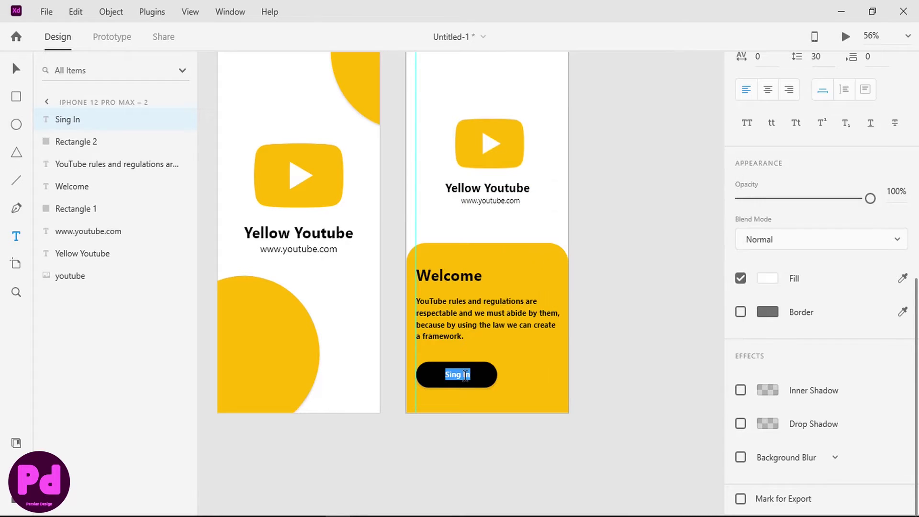
pyautogui.scroll(5, 826, 255)
pyautogui.click(736, 232)
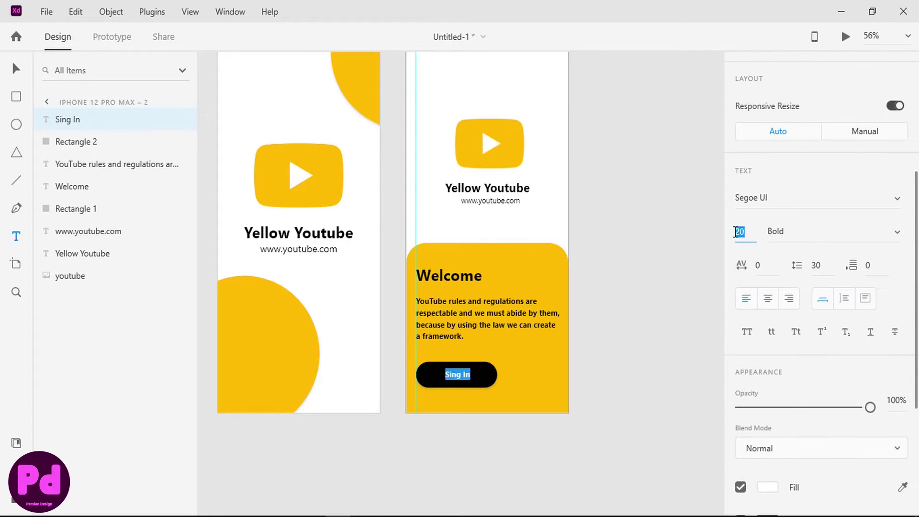
pyautogui.write('22')
pyautogui.press('Return')
pyautogui.click(17, 69)
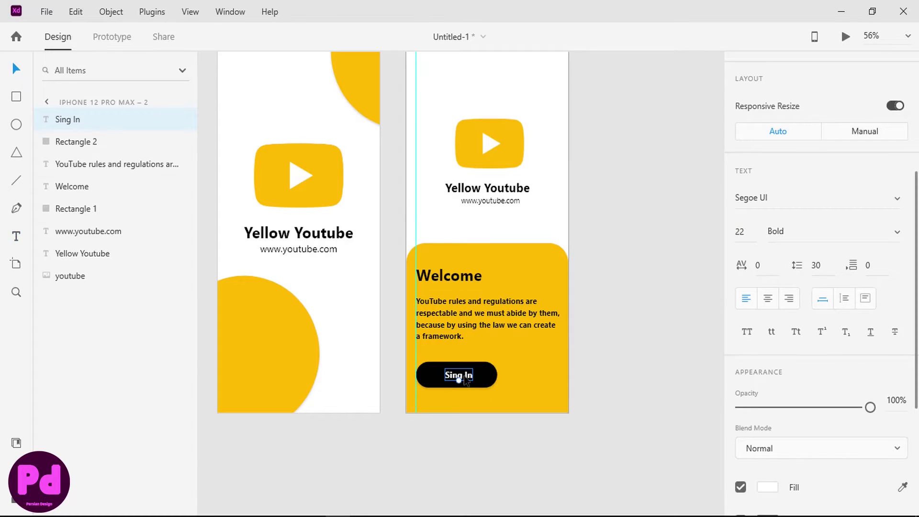
# Reduce the black button's height to about 59 and center the Sing In label on it vertically and horizontally.
pyautogui.moveTo(466, 378); pyautogui.dragTo(461, 380)
pyautogui.click(453, 386)
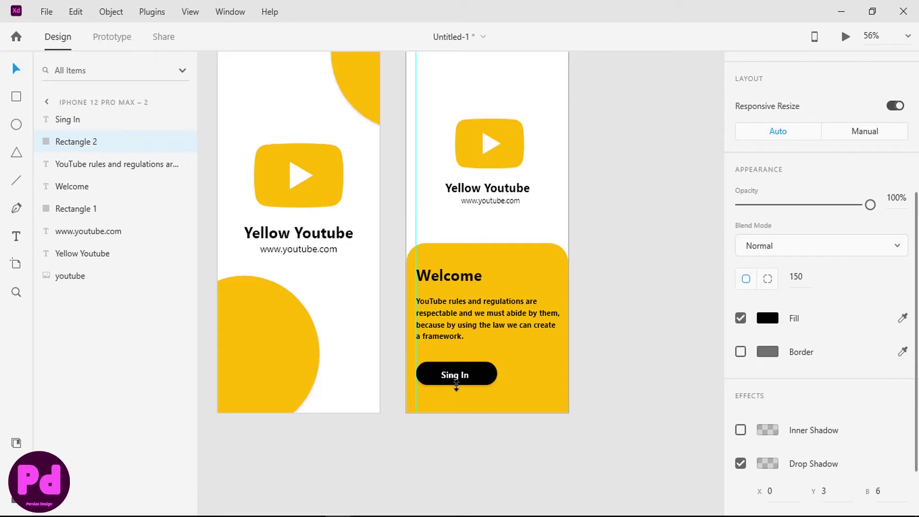
pyautogui.keyDown('shift'); pyautogui.click(458, 378); pyautogui.keyUp('shift')
pyautogui.scroll(5, 862, 199)
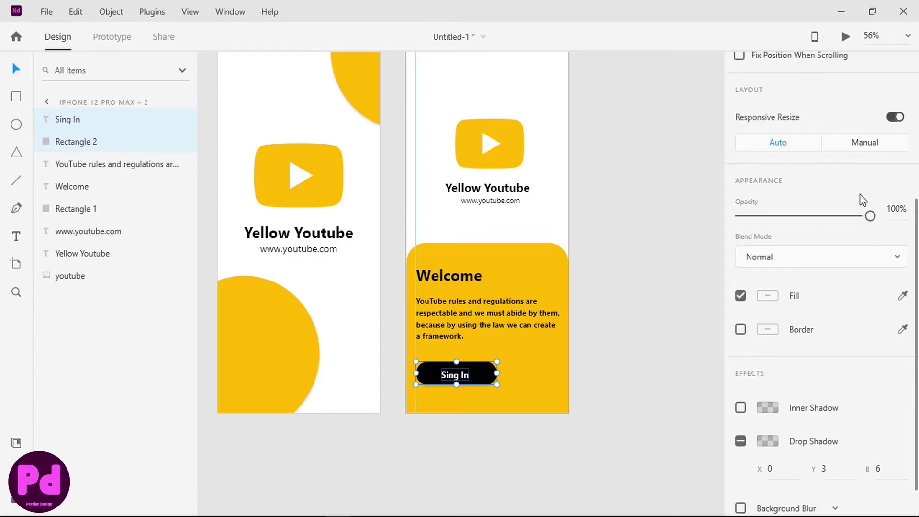
pyautogui.click(764, 69)
pyautogui.click(857, 70)
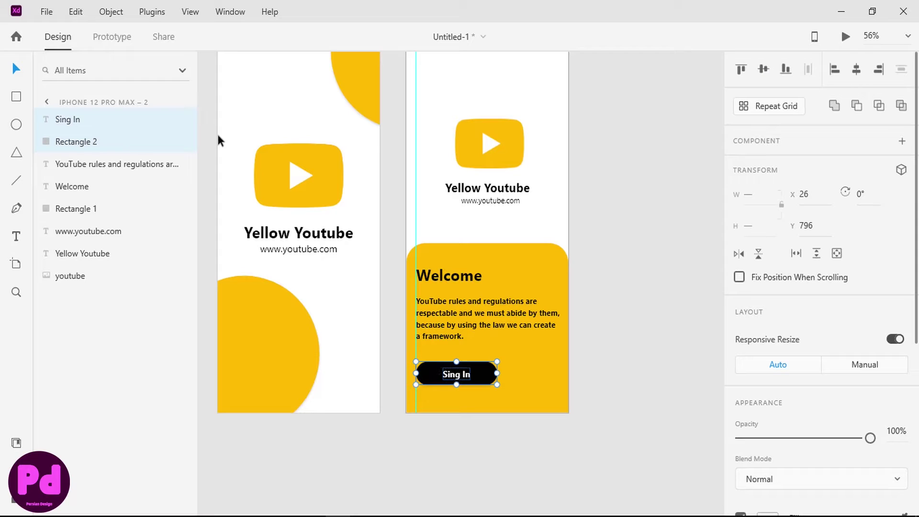
# Duplicate the Sing In button with its label, place the copy beside it at about X 240, and change the copied label to "Sign Up".
pyautogui.hotkey('ctrl', 'd')
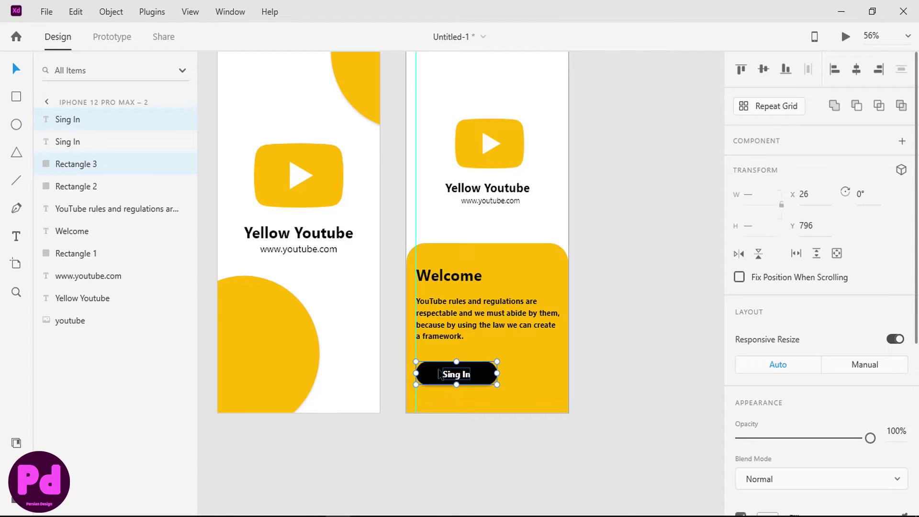
pyautogui.moveTo(440, 375); pyautogui.dragTo(521, 375)
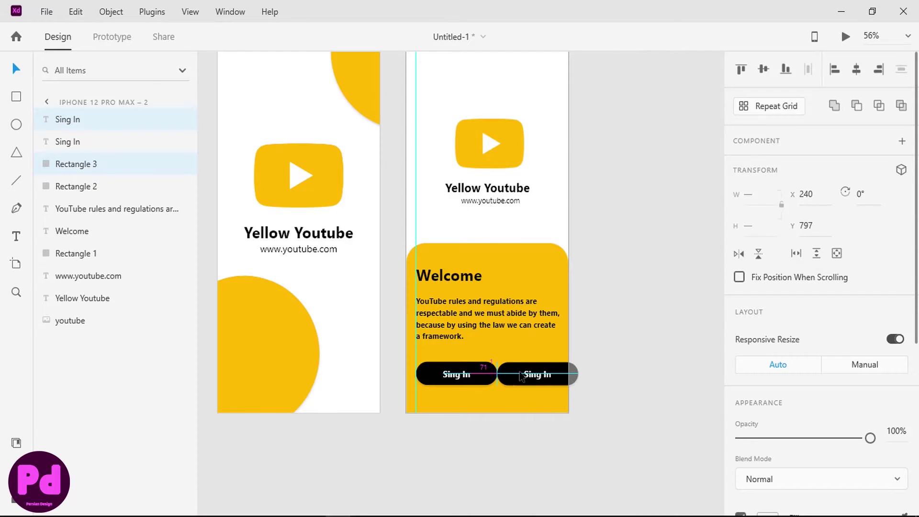
pyautogui.doubleClick(545, 379)
pyautogui.doubleClick(546, 378)
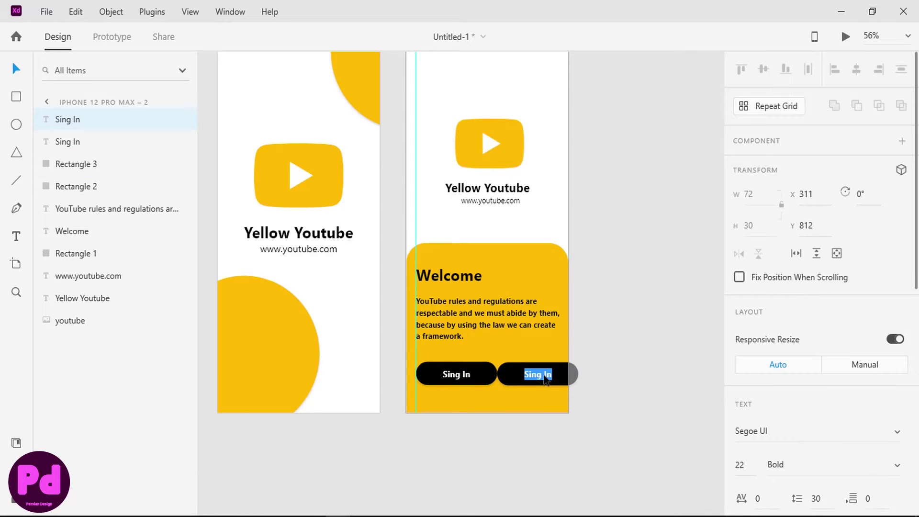
pyautogui.write('Sign Up')
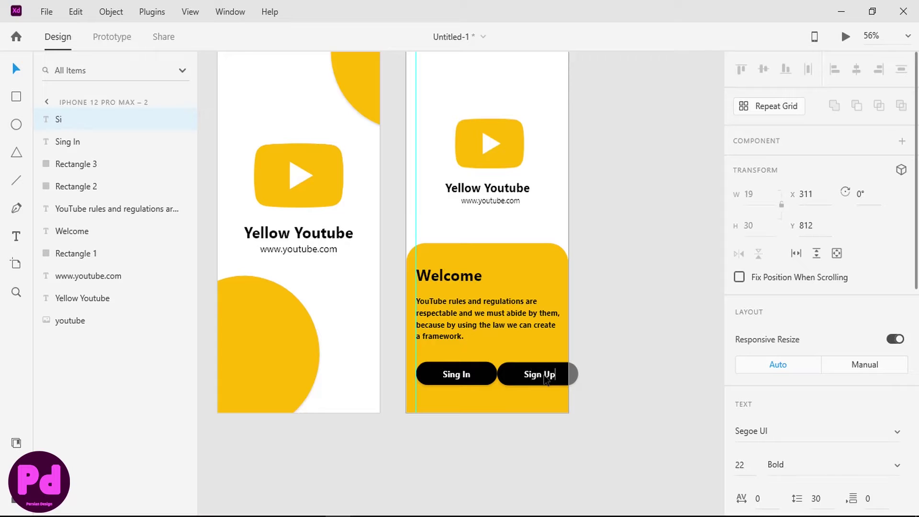
# Recolor the Sign Up label with the saved black #010101.
pyautogui.hotkey('ctrl', 'a')
pyautogui.scroll(-9, 766, 287)
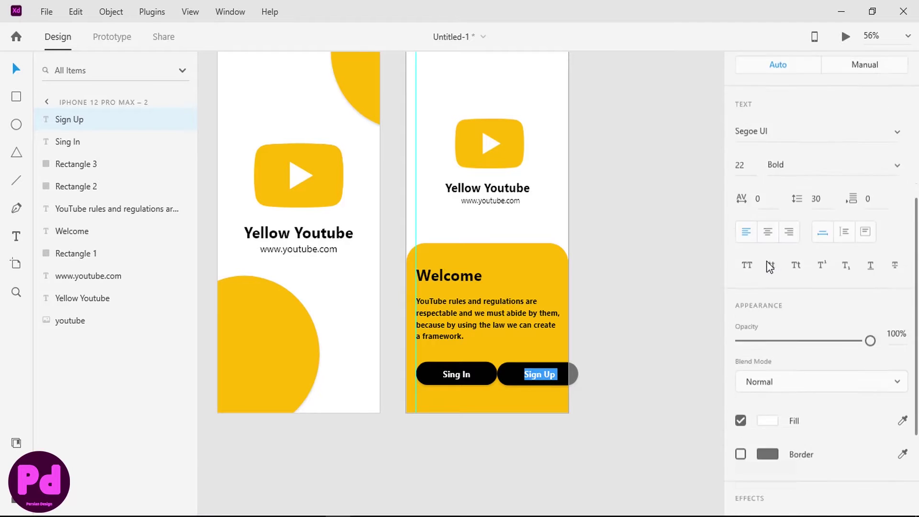
pyautogui.click(768, 278)
pyautogui.click(642, 362)
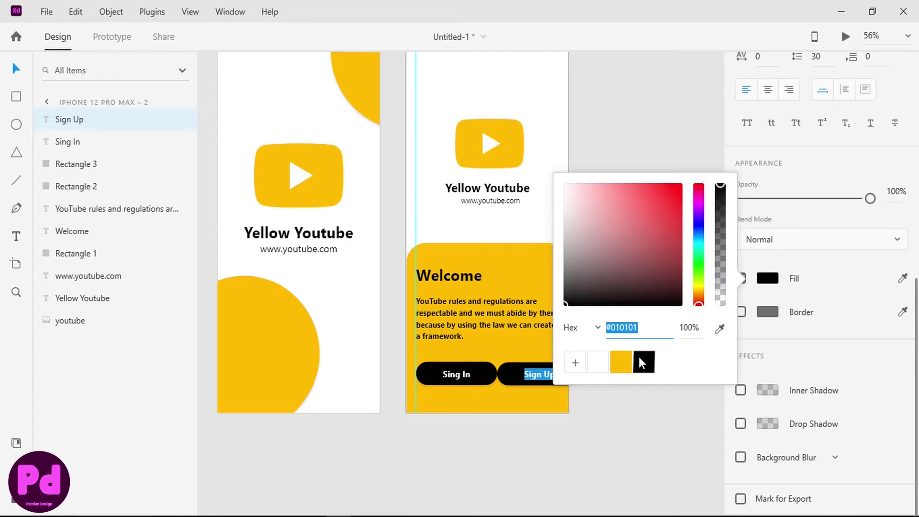
# Fill the rectangle behind the Sign Up label with the saved white and deselect it.
pyautogui.click(508, 379)
pyautogui.click(509, 380)
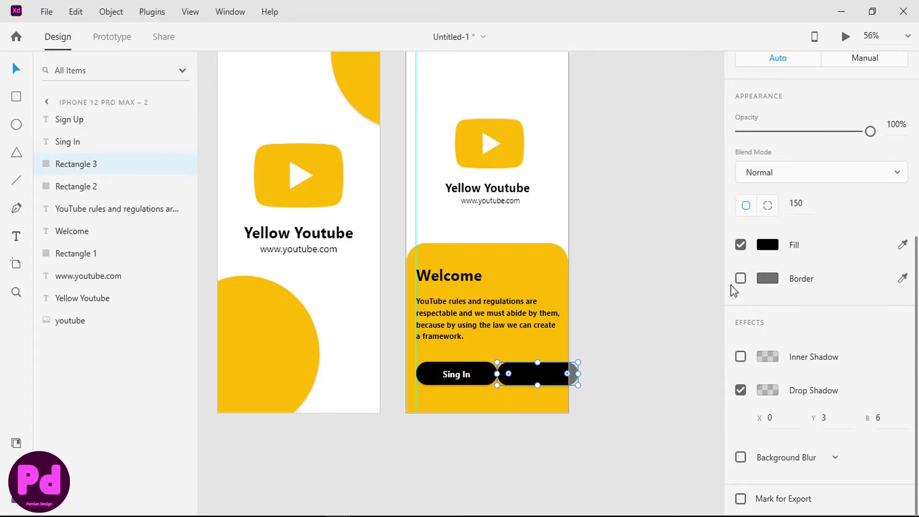
pyautogui.click(768, 245)
pyautogui.click(619, 340)
pyautogui.click(615, 392)
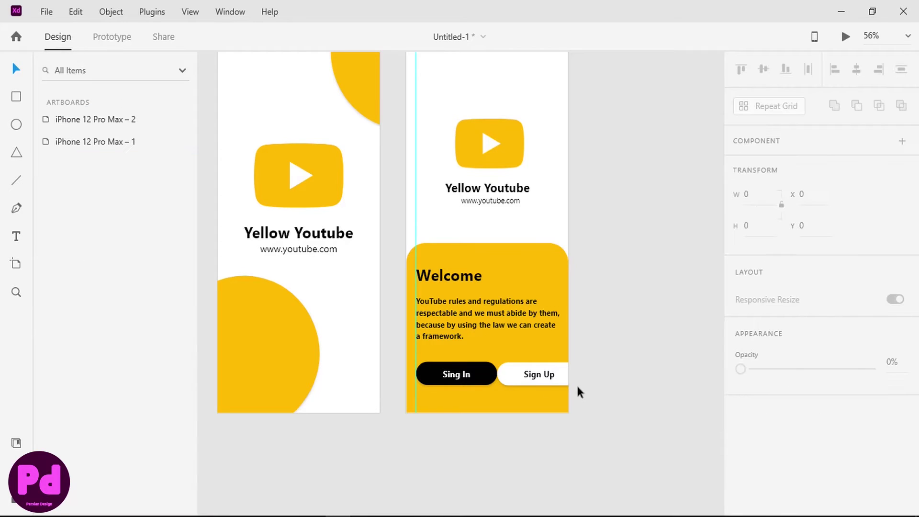
# Narrow the black Sing In button to about 174 wide and delete the white rectangle behind the Sign Up label.
pyautogui.click(493, 376)
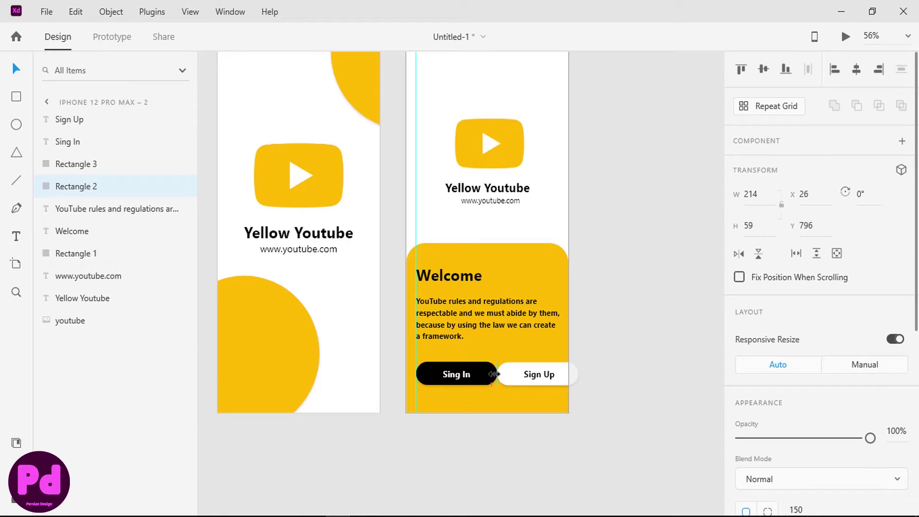
pyautogui.moveTo(497, 374); pyautogui.dragTo(483, 375)
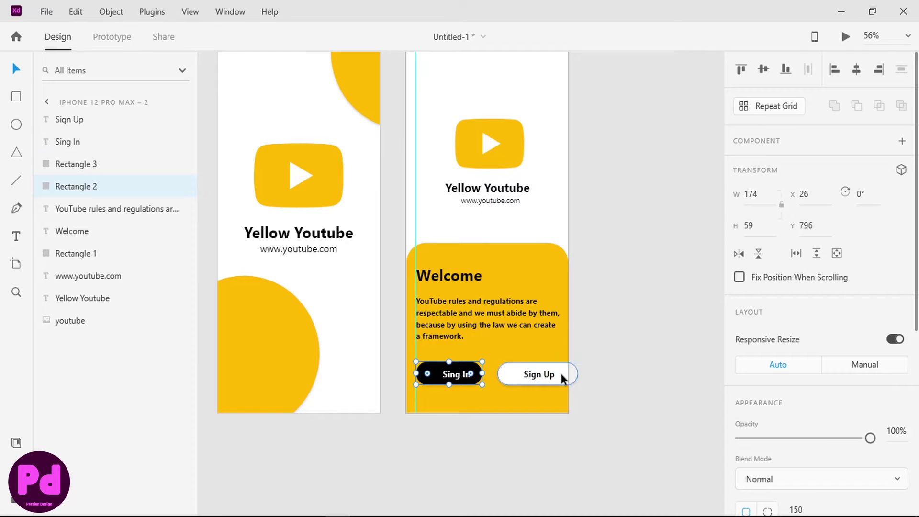
pyautogui.moveTo(558, 374); pyautogui.dragTo(550, 373)
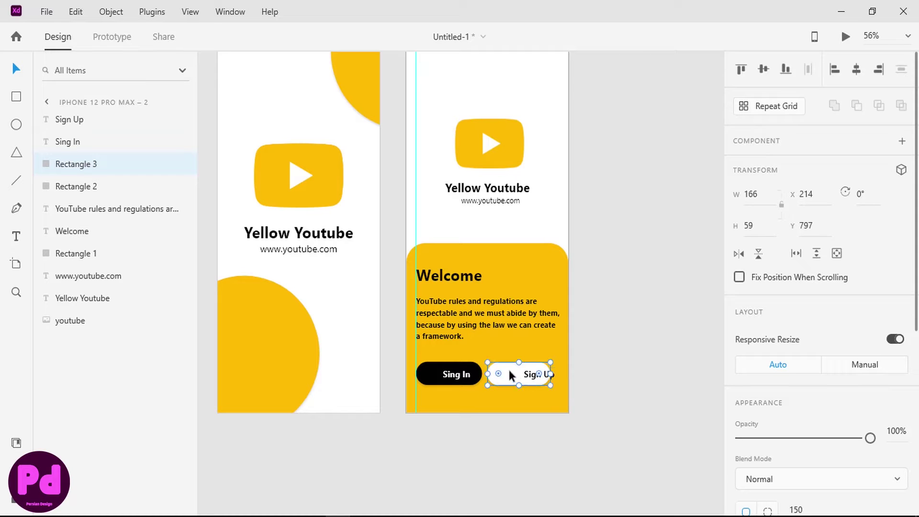
pyautogui.press('Delete')
# Place a second vertical guide just inside the second artboard's right edge and select the rules paragraph.
pyautogui.click(436, 369)
pyautogui.click(434, 376)
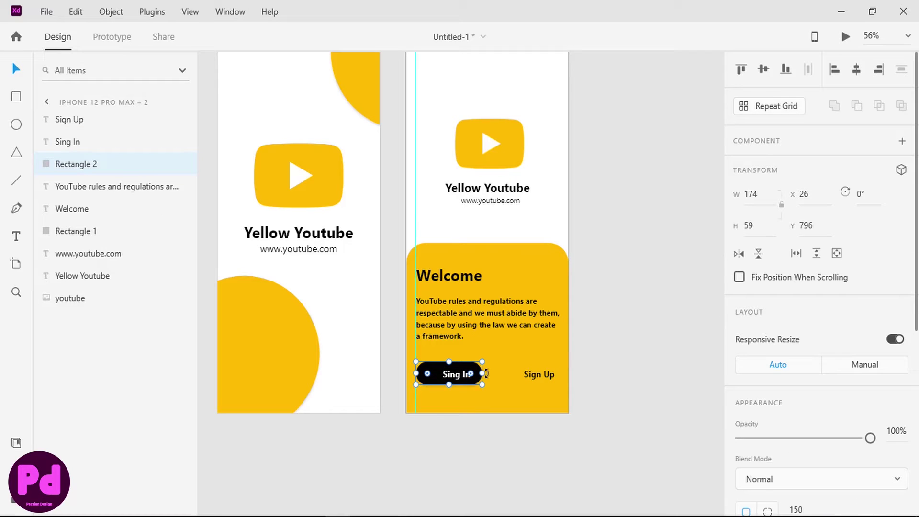
pyautogui.moveTo(402, 324); pyautogui.dragTo(558, 326)
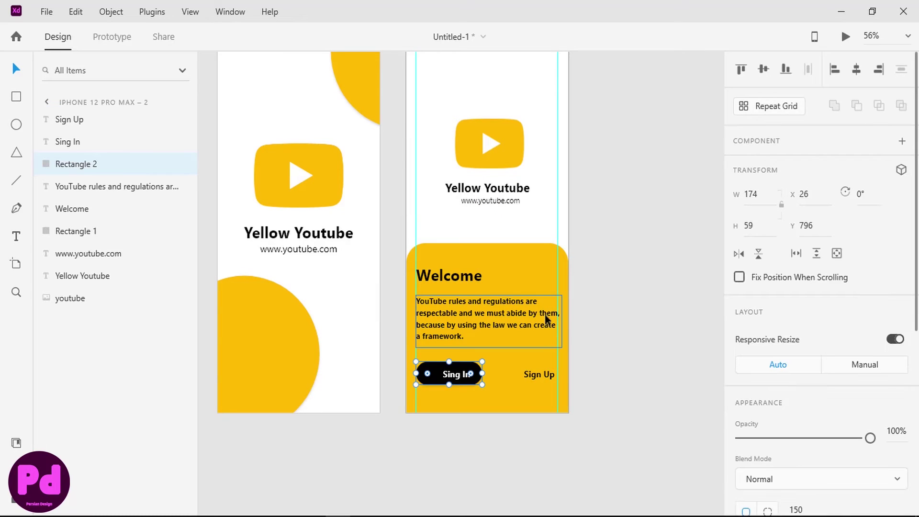
pyautogui.click(558, 322)
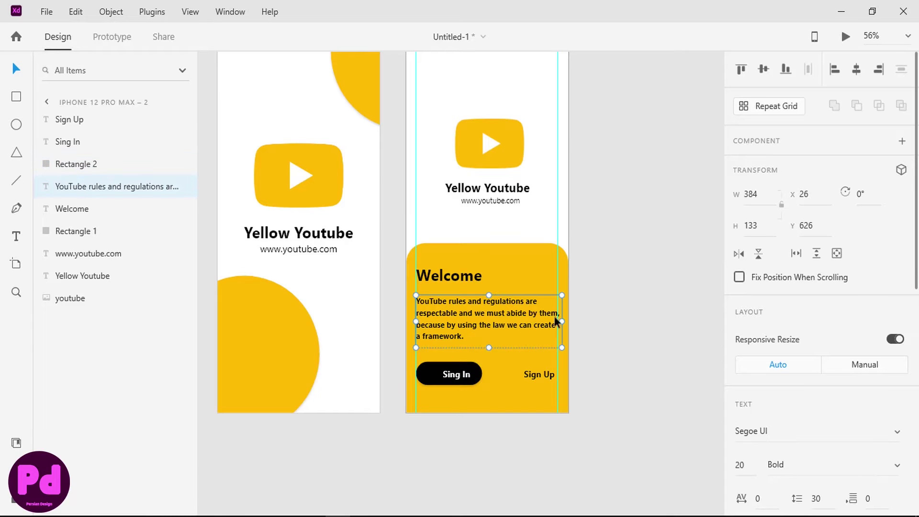
# Narrow the rules paragraph to a width of 375 so it ends at the second vertical guide.
pyautogui.moveTo(562, 322); pyautogui.dragTo(557, 323)
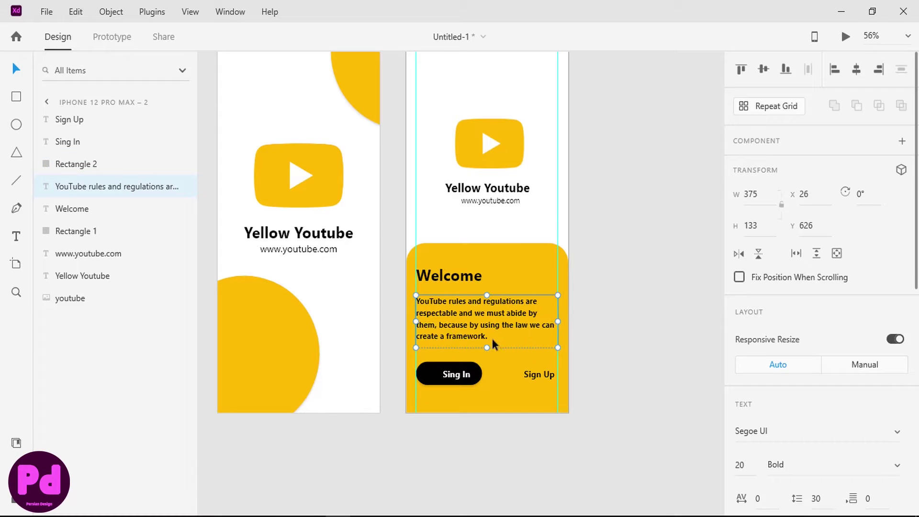
pyautogui.click(633, 349)
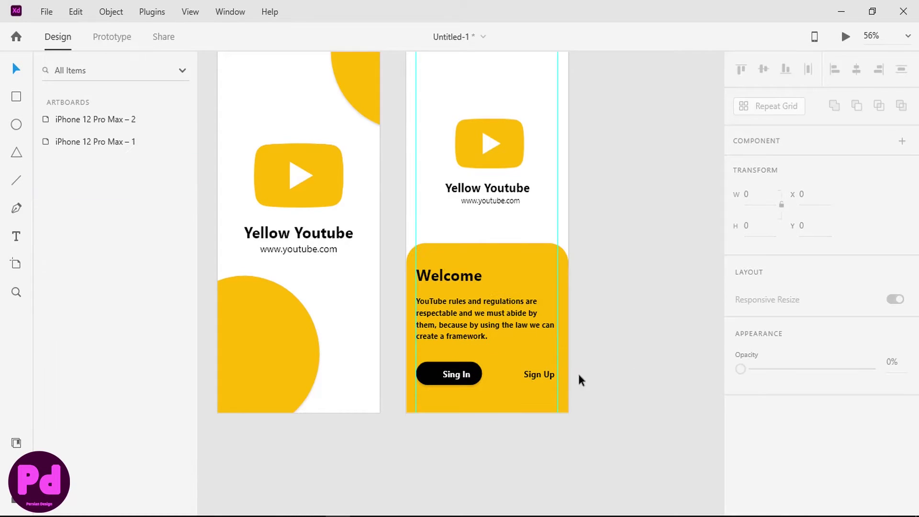
# Duplicate the black Sing In button horizontally to X 214, behind the Sign Up label.
pyautogui.click(541, 370)
pyautogui.click(447, 377)
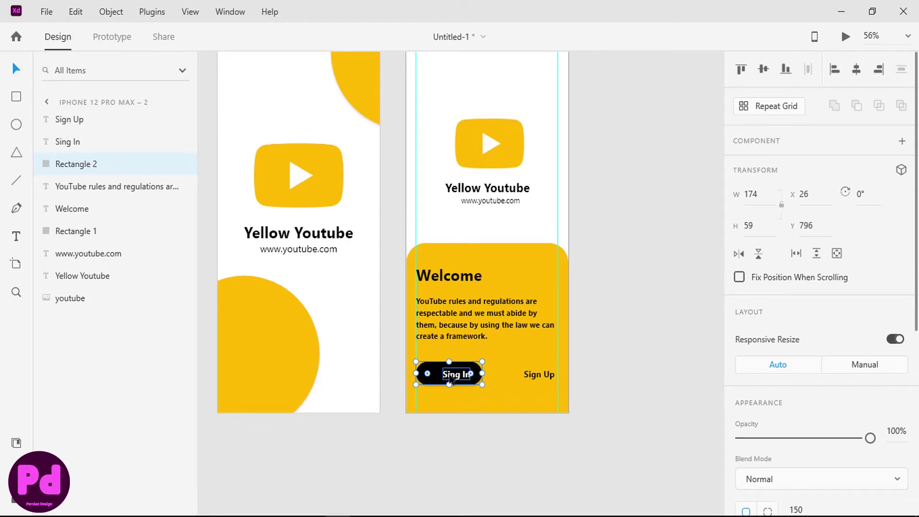
pyautogui.moveTo(447, 376); pyautogui.dragTo(508, 377)
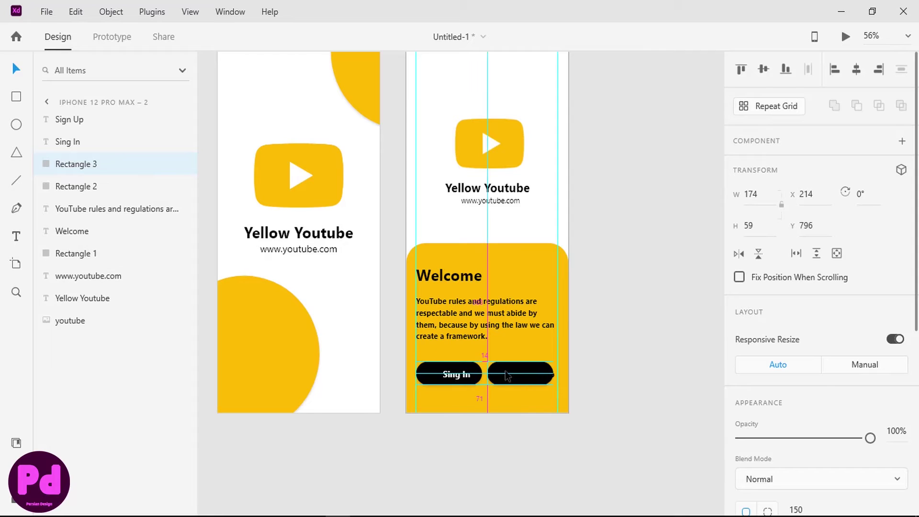
pyautogui.click(526, 372)
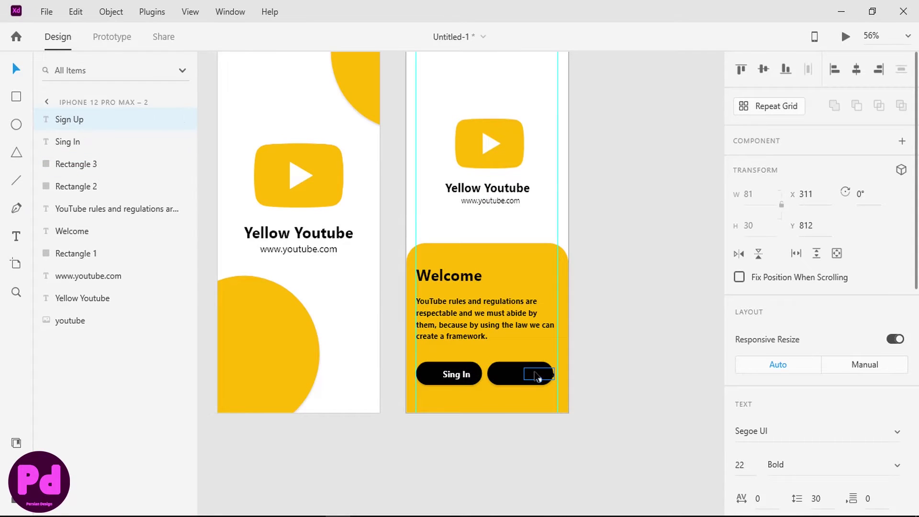
# Fill the duplicated button behind the Sign Up label with the saved white and deselect it.
pyautogui.click(509, 379)
pyautogui.scroll(-6, 757, 234)
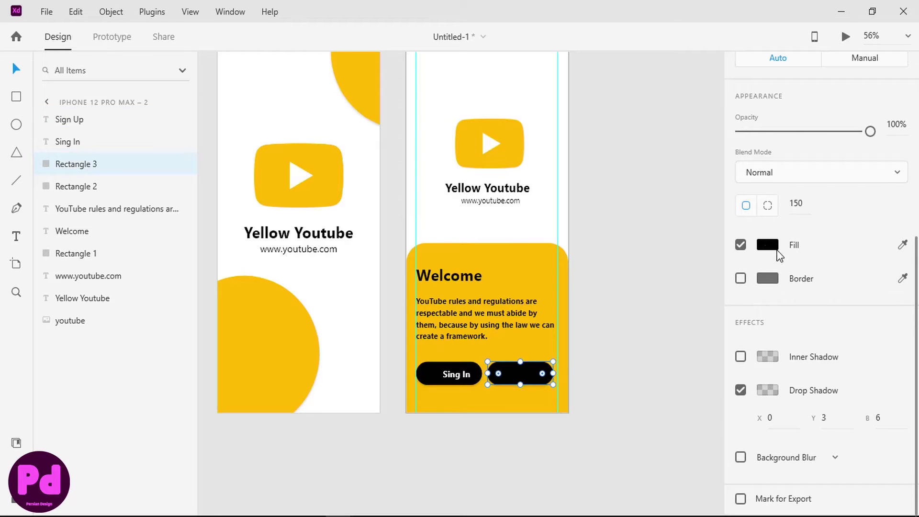
pyautogui.click(775, 248)
pyautogui.click(606, 334)
pyautogui.press('Escape')
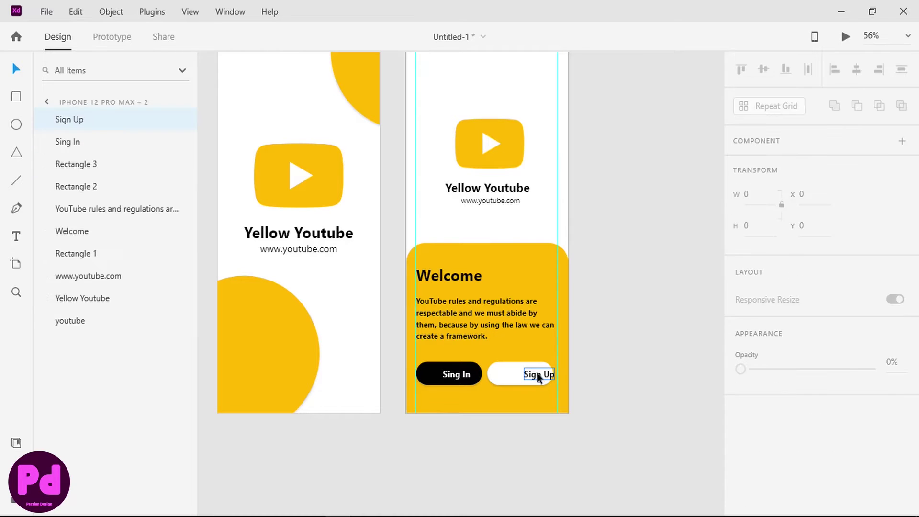
# Center the Sign Up and Sing In labels horizontally on their white and black buttons.
pyautogui.click(539, 379)
pyautogui.keyDown('shift'); pyautogui.click(504, 370); pyautogui.keyUp('shift')
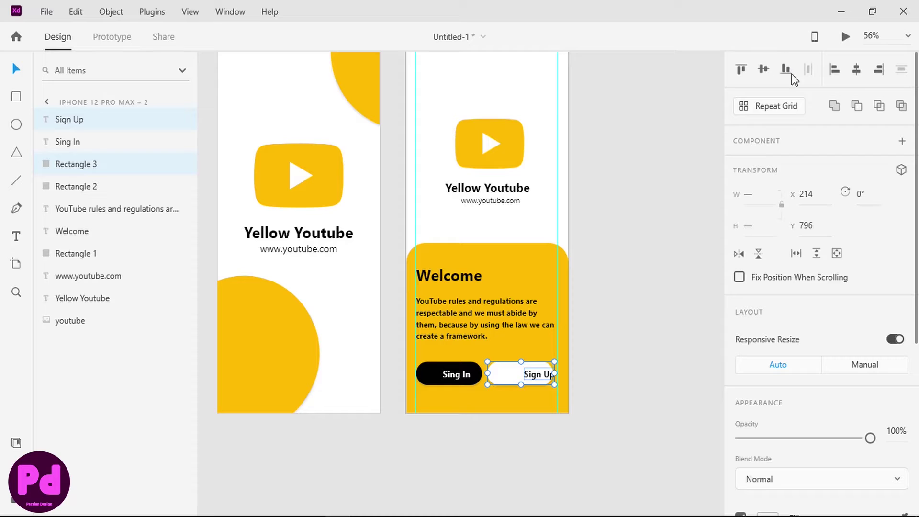
pyautogui.click(856, 71)
pyautogui.click(456, 375)
pyautogui.keyDown('shift'); pyautogui.click(426, 379); pyautogui.keyUp('shift')
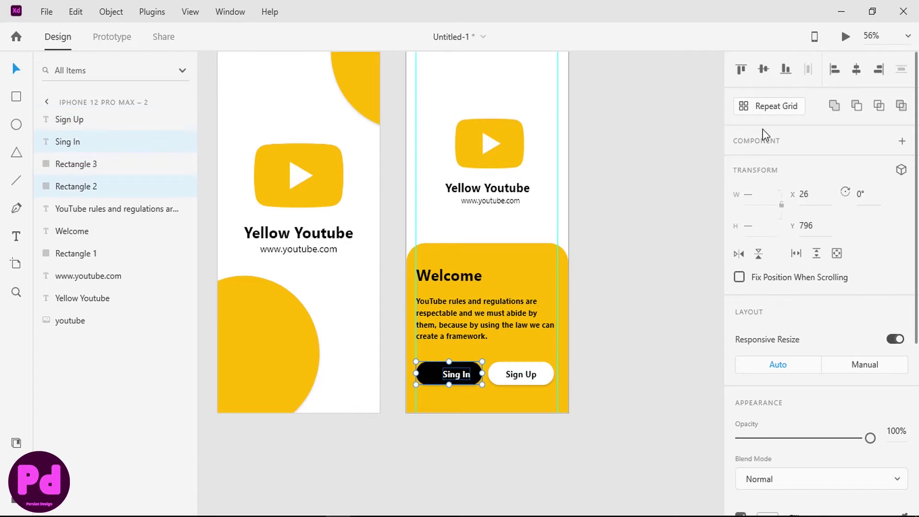
pyautogui.click(856, 70)
pyautogui.click(647, 317)
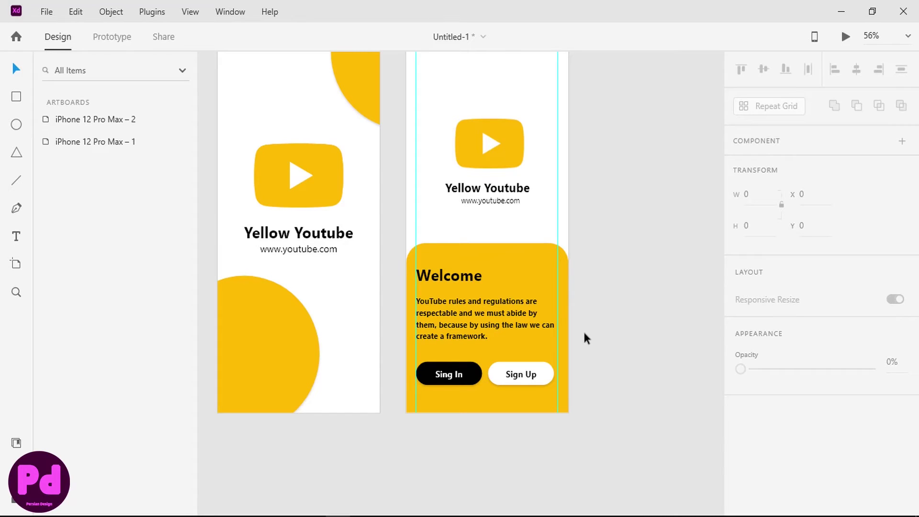
# Add a third iPhone 12 Pro Max artboard beside the welcome screen.
pyautogui.scroll(2, 584, 334)
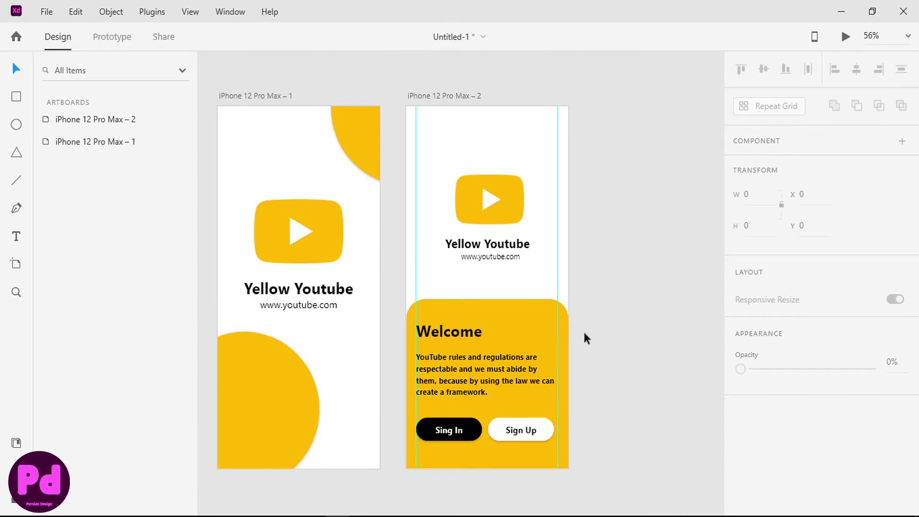
pyautogui.hscroll(5, 583, 329)
pyautogui.click(23, 239)
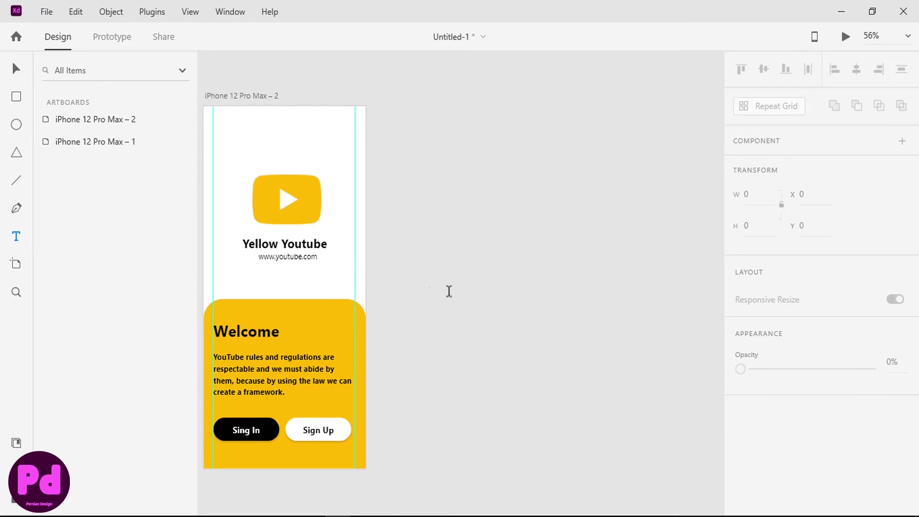
pyautogui.click(447, 288)
pyautogui.click(16, 264)
pyautogui.click(420, 272)
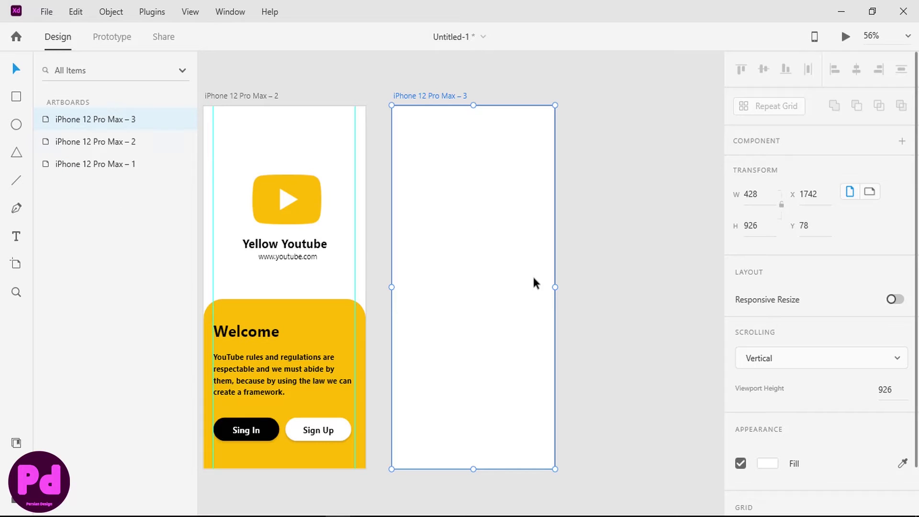
# Fill the third artboard with the saved yellow #FFBA02 and place vertical guides just inside its left and right edges.
pyautogui.click(769, 464)
pyautogui.click(621, 493)
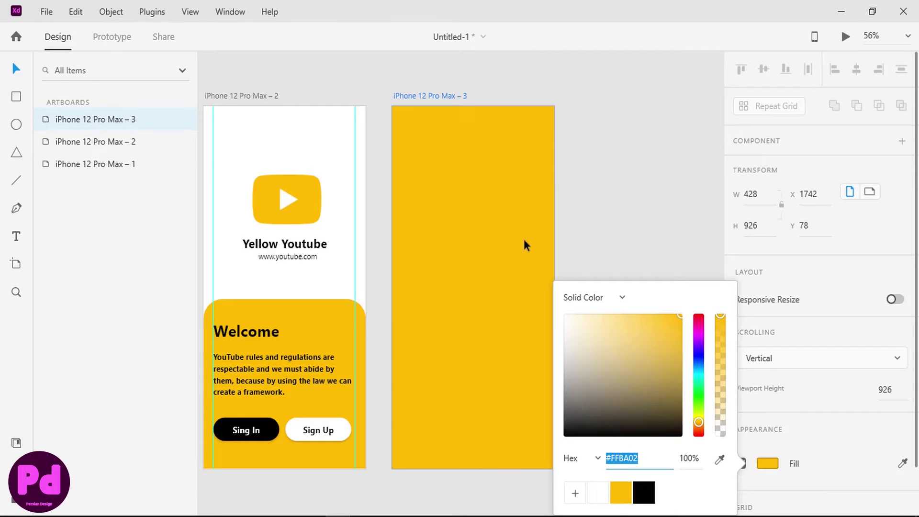
pyautogui.click(524, 240)
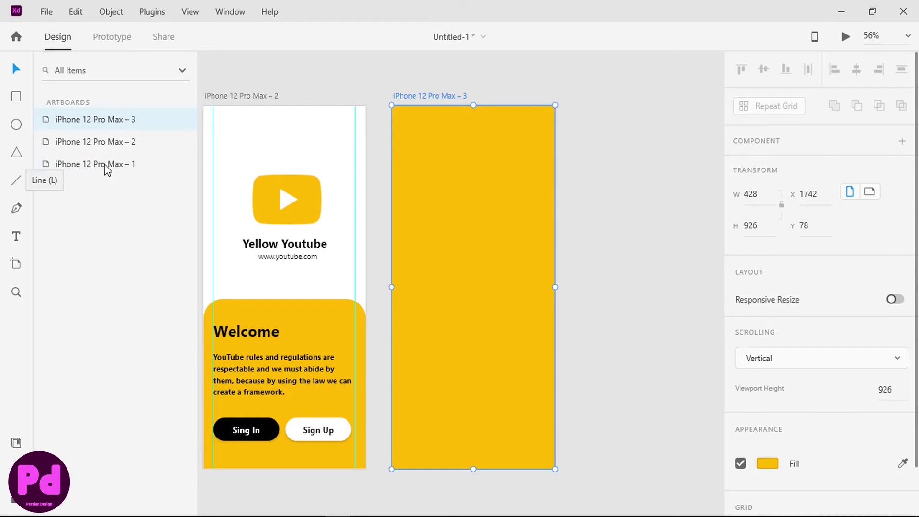
pyautogui.moveTo(390, 144); pyautogui.dragTo(541, 141)
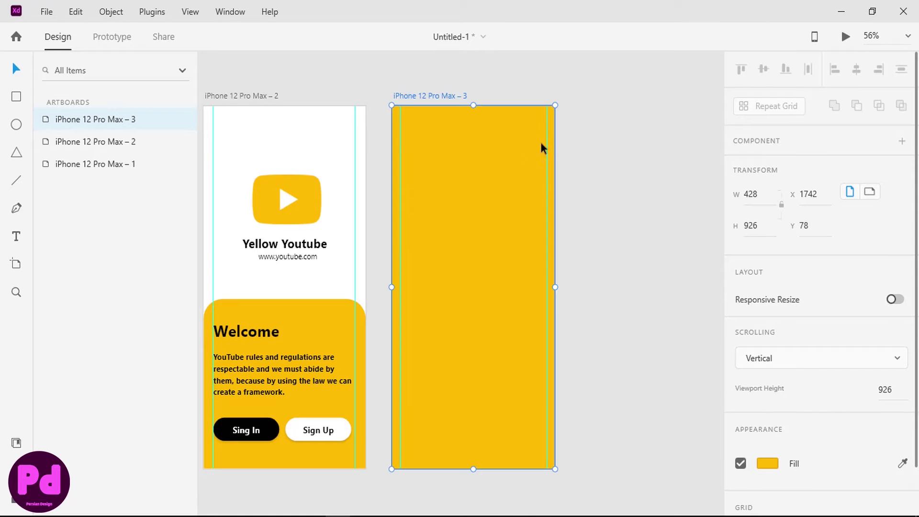
# Draw a horizontal line about 23 px long in the upper left area of the third artboard.
pyautogui.scroll(1, 478, 139)
pyautogui.keyDown('ctrl'); pyautogui.scroll(5, 479, 140); pyautogui.keyUp('ctrl')
pyautogui.keyDown('ctrl'); pyautogui.scroll(-1, 478, 140); pyautogui.keyUp('ctrl')
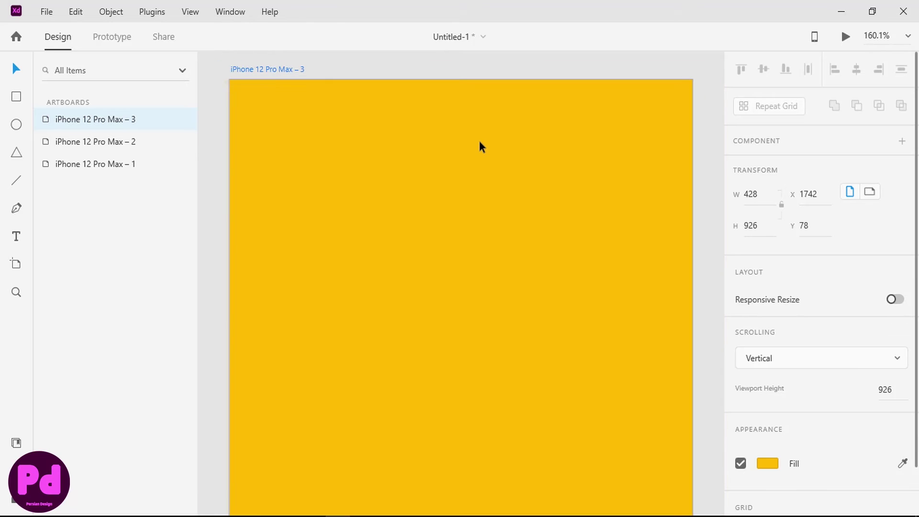
pyautogui.click(17, 180)
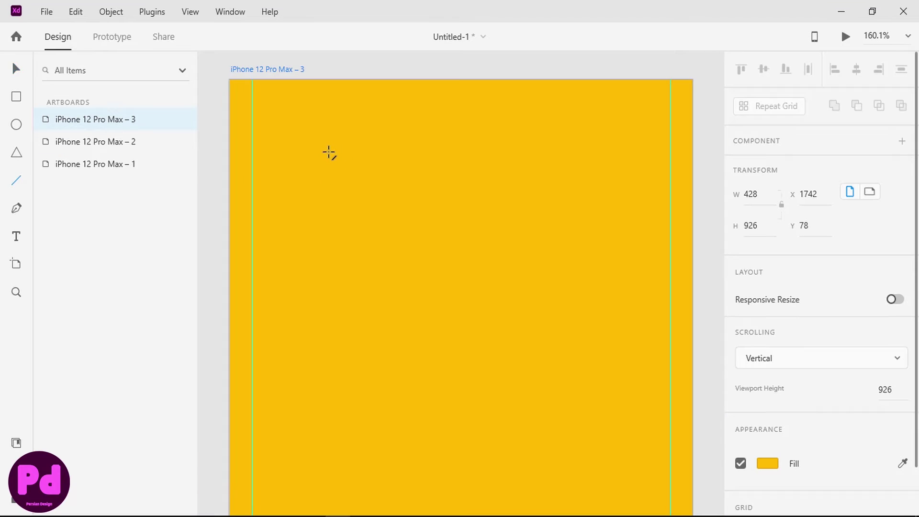
pyautogui.moveTo(340, 155); pyautogui.dragTo(315, 153)
pyautogui.scroll(-5, 806, 316)
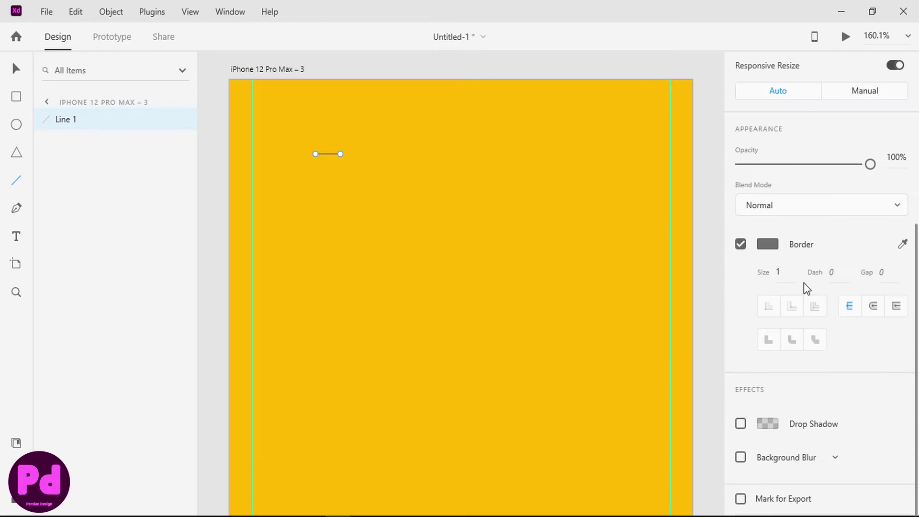
# Style the short line with a border size of 3, a round cap and the saved black #010101.
pyautogui.doubleClick(779, 272)
pyautogui.write('3')
pyautogui.press('Return')
pyautogui.click(768, 244)
pyautogui.click(648, 329)
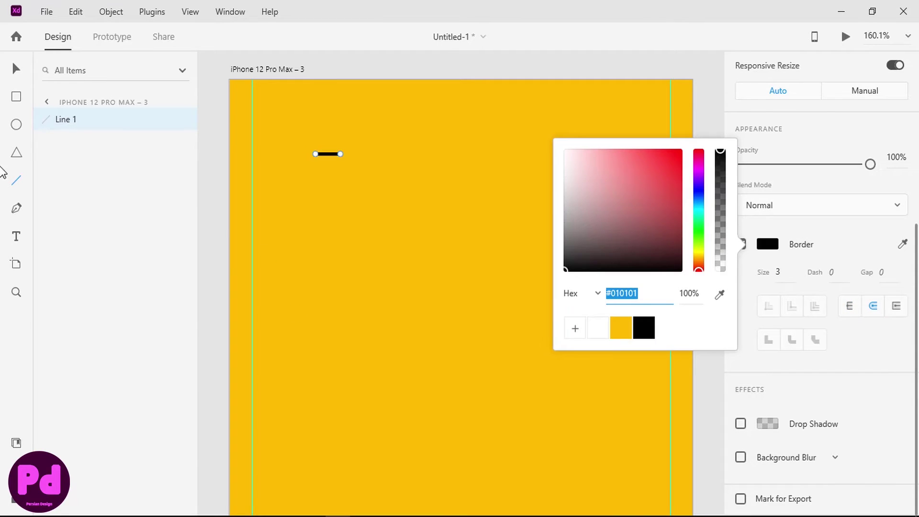
pyautogui.click(19, 79)
pyautogui.click(20, 74)
# Draw a short diagonal line down from the horizontal line's left end, with border size 3, round cap and saved black.
pyautogui.click(17, 180)
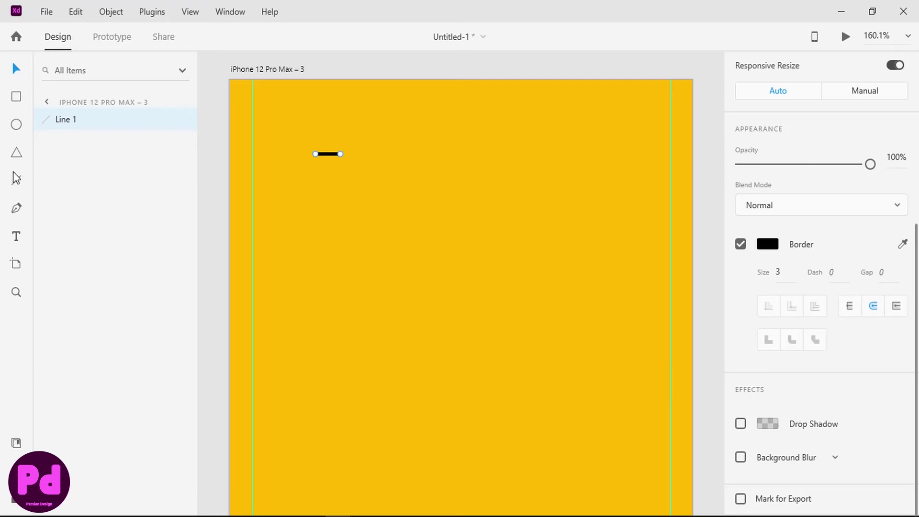
pyautogui.moveTo(315, 154); pyautogui.dragTo(314, 158)
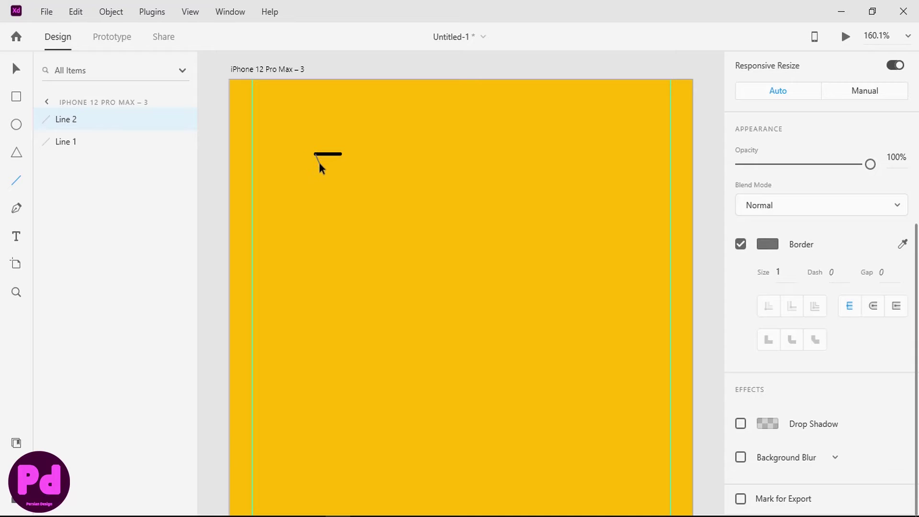
pyautogui.moveTo(320, 163); pyautogui.dragTo(321, 164)
pyautogui.click(781, 271)
pyautogui.write('3')
pyautogui.click(768, 244)
pyautogui.click(640, 326)
pyautogui.click(507, 254)
# Copy the diagonal line above the horizontal line and mirror it to complete the left-pointing arrowhead.
pyautogui.click(15, 77)
pyautogui.moveTo(320, 164); pyautogui.dragTo(321, 142)
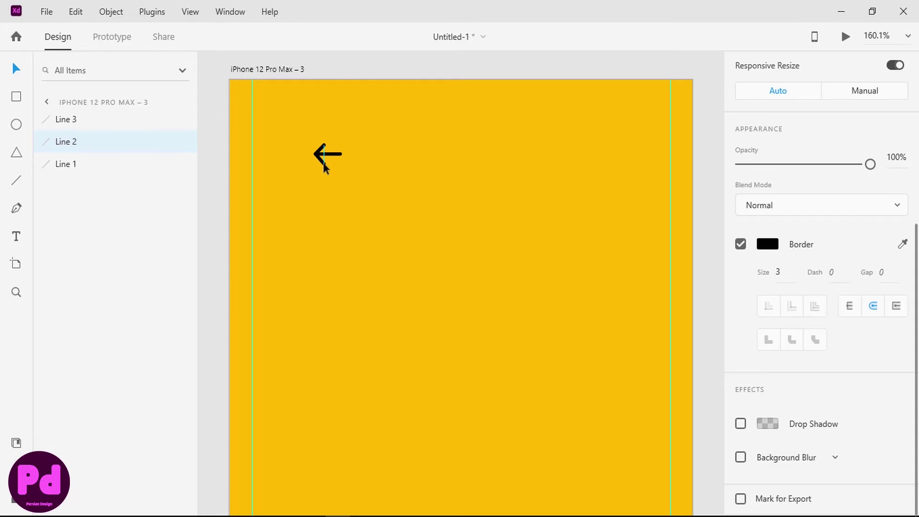
pyautogui.click(347, 185)
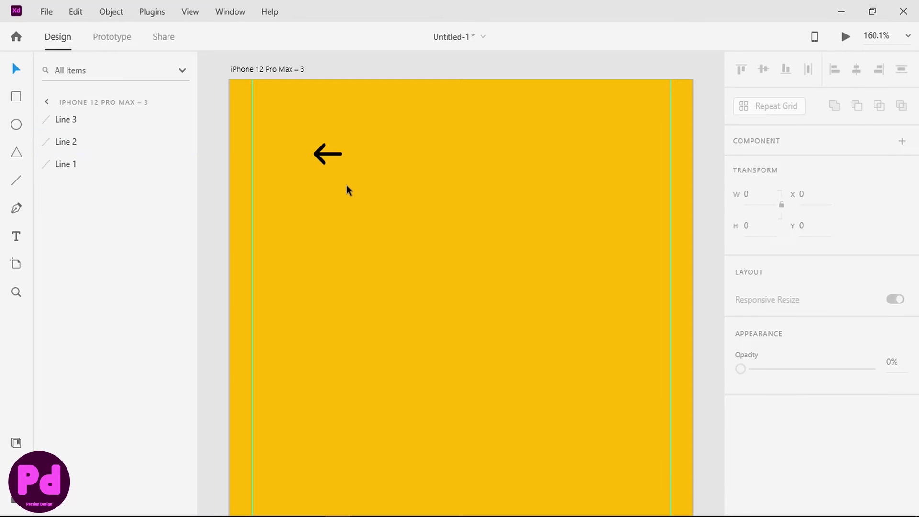
# Group the three lines as "arrow" and move the group to X 27.5, Y 27.5 in the artboard's upper left corner.
pyautogui.click(109, 169)
pyautogui.keyDown('shift'); pyautogui.click(83, 128); pyautogui.keyUp('shift')
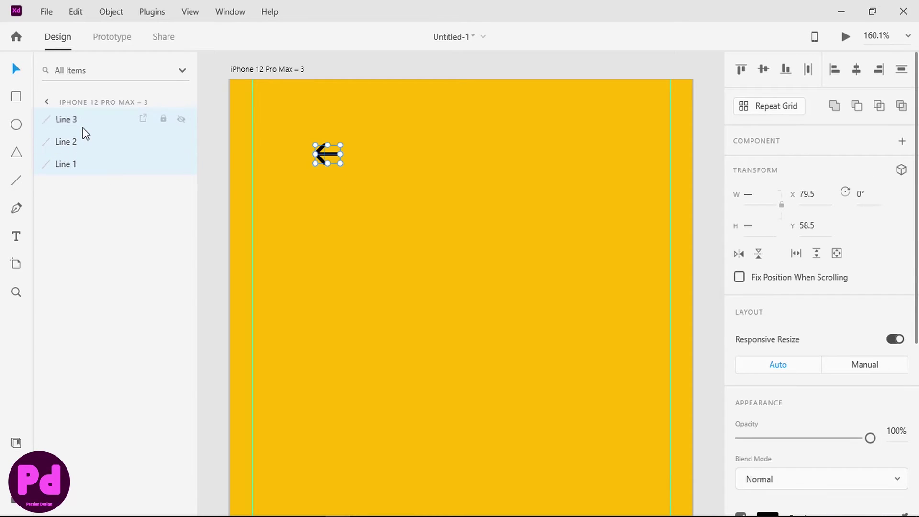
pyautogui.hotkey('ctrl', 'g')
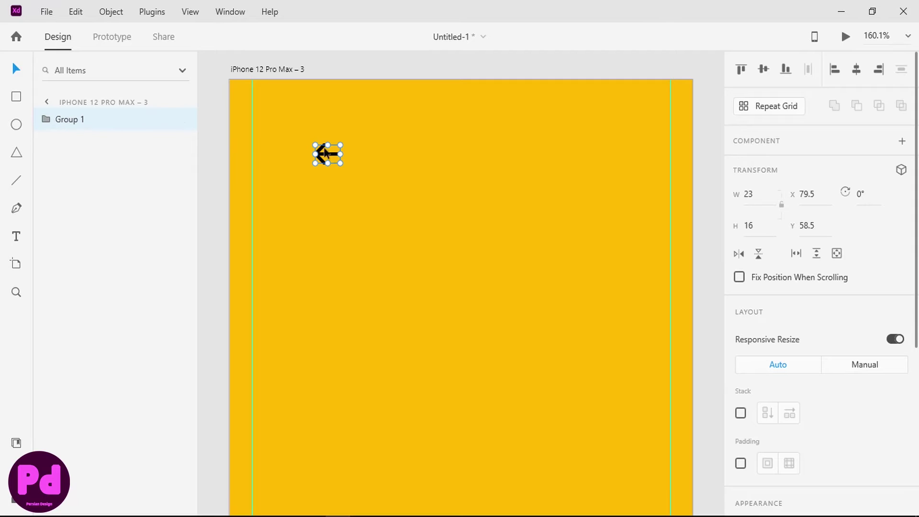
pyautogui.doubleClick(78, 119)
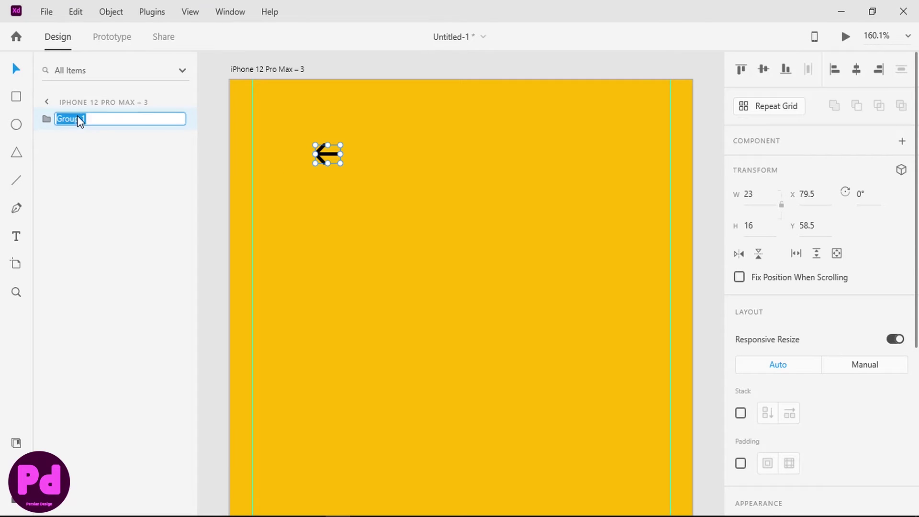
pyautogui.write('arrow')
pyautogui.press('Return')
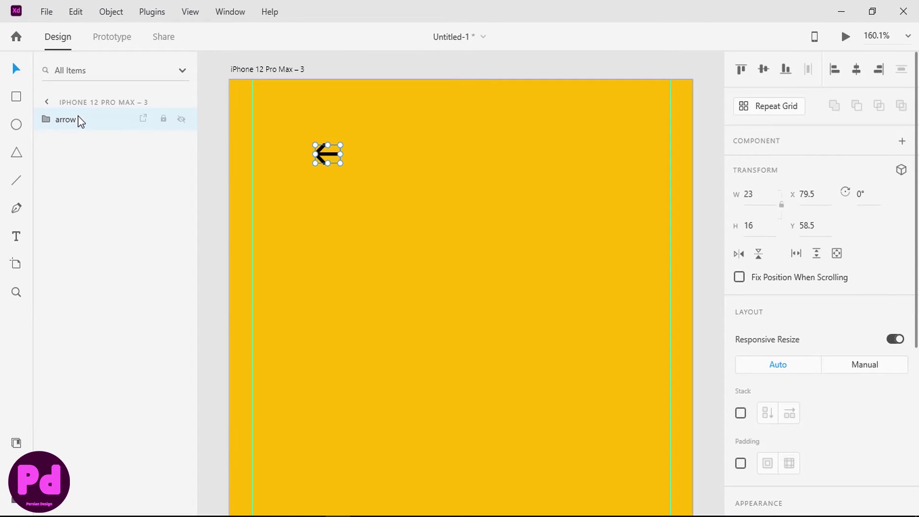
pyautogui.moveTo(324, 156); pyautogui.dragTo(269, 125)
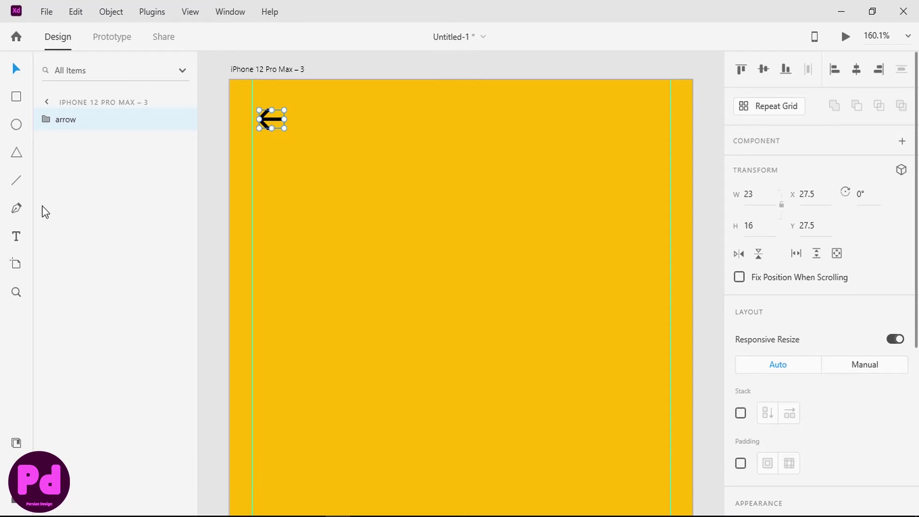
# Add the text "Register" near the upper right corner of the third artboard.
pyautogui.click(13, 234)
pyautogui.click(579, 111)
pyautogui.write('Re')
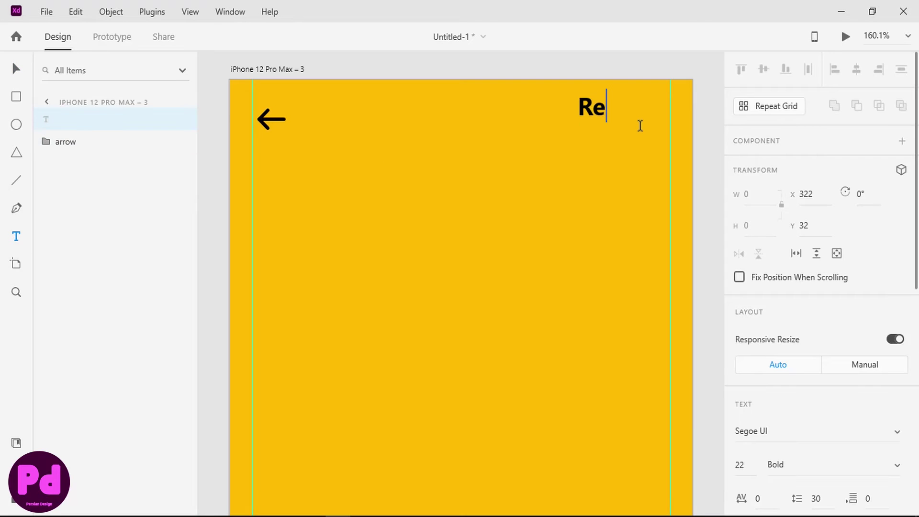
pyautogui.write('gister')
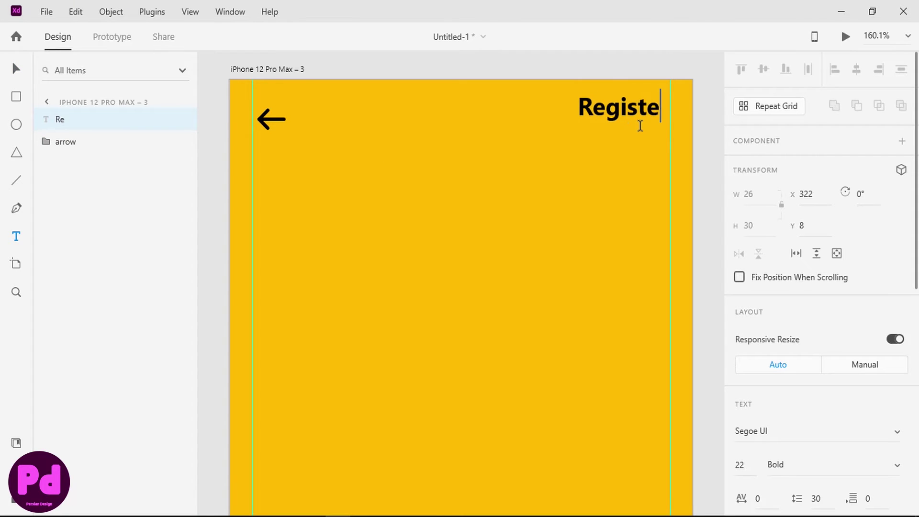
# Set the Register text's font size to 18 and move it against the right guide, roughly level with the arrow.
pyautogui.hotkey('ctrl', 'a')
pyautogui.scroll(-6, 797, 220)
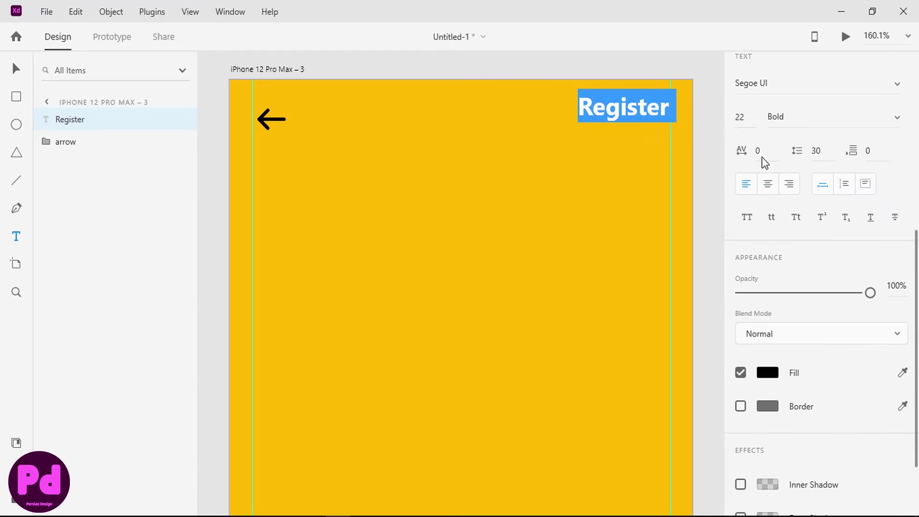
pyautogui.doubleClick(748, 122)
pyautogui.write('18')
pyautogui.press('Return')
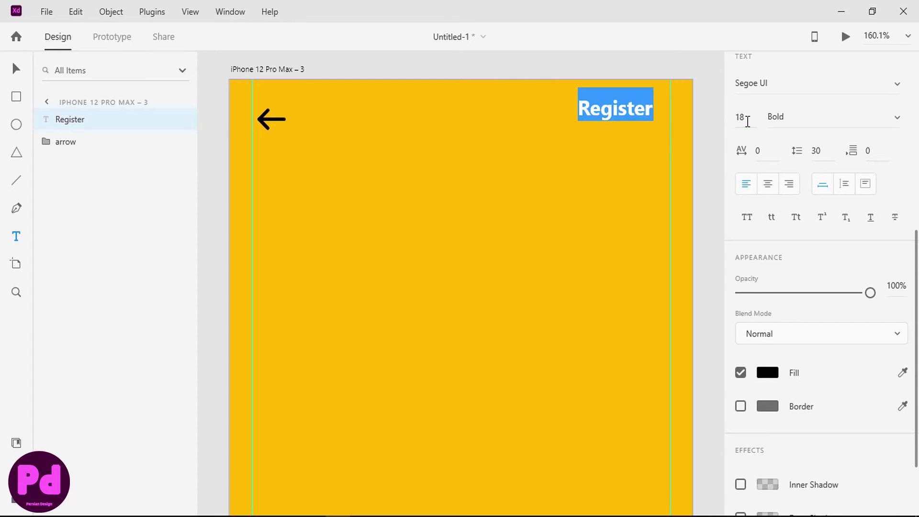
pyautogui.click(16, 68)
pyautogui.moveTo(613, 115); pyautogui.dragTo(626, 122)
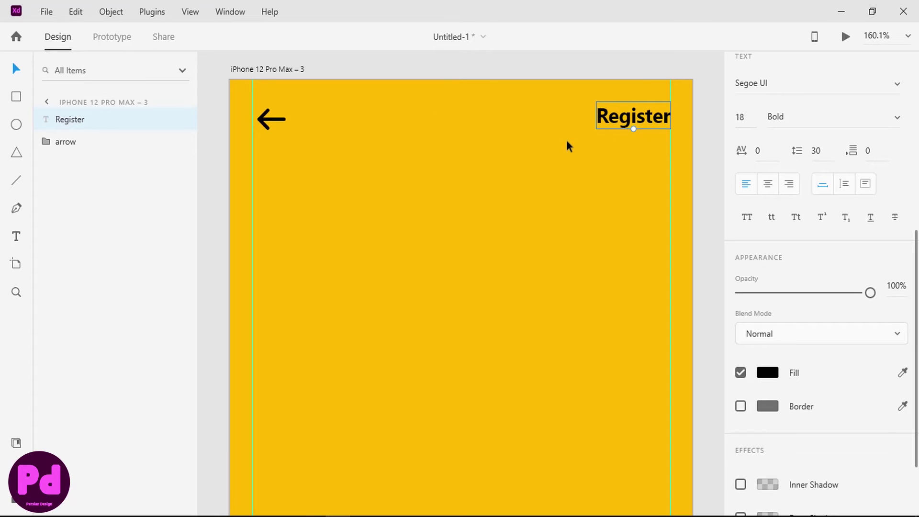
# Add the text "Sign In" below the arrow, starting at the left guide of the third artboard.
pyautogui.scroll(-1, 567, 140)
pyautogui.click(17, 235)
pyautogui.scroll(-3, 294, 147)
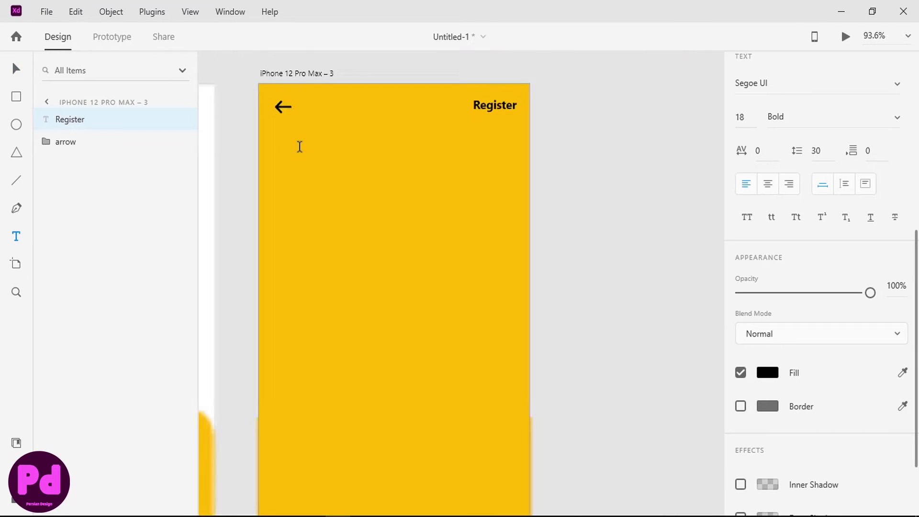
pyautogui.click(281, 150)
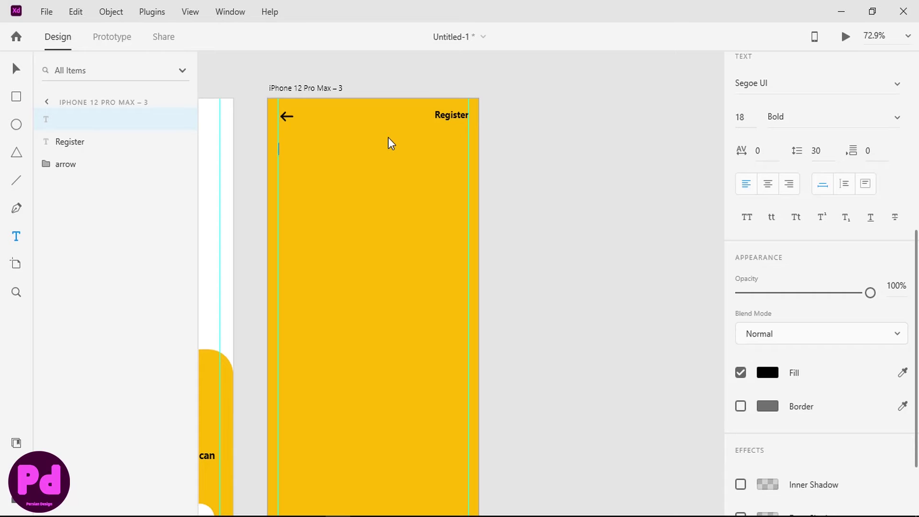
pyautogui.write('Sign In')
# Set the "Sign In" heading's font size to 30.
pyautogui.hotkey('ctrl', 'a')
pyautogui.scroll(-3, 826, 179)
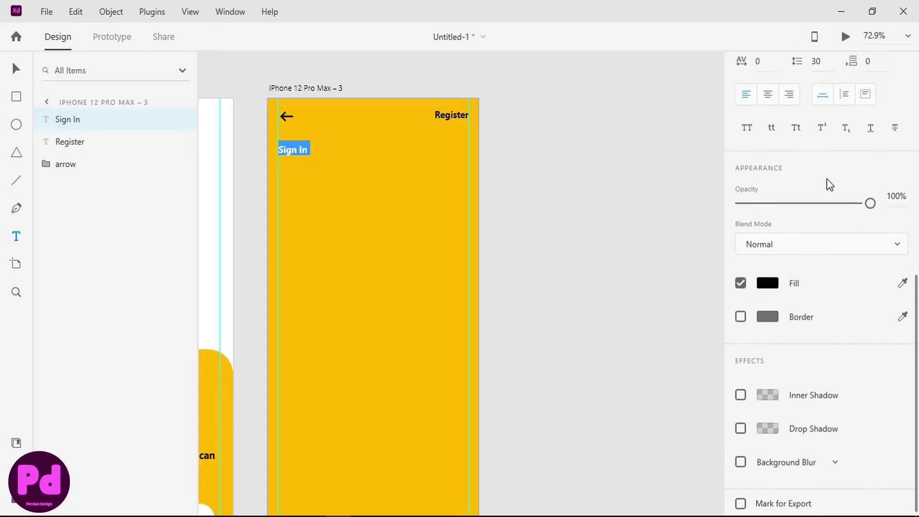
pyautogui.scroll(4, 777, 217)
pyautogui.click(748, 167)
pyautogui.write('2')
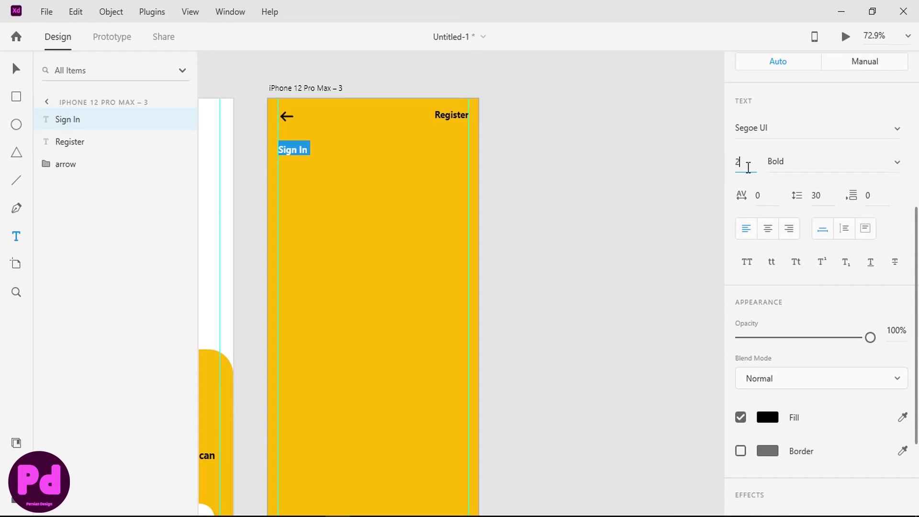
pyautogui.write('5')
pyautogui.press('Return')
pyautogui.press('Return')
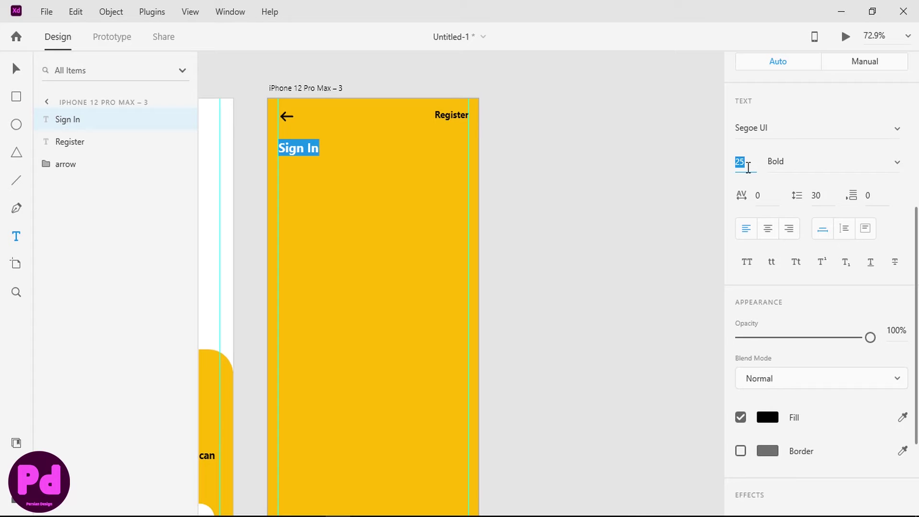
pyautogui.write('30')
pyautogui.press('Return')
pyautogui.click(10, 71)
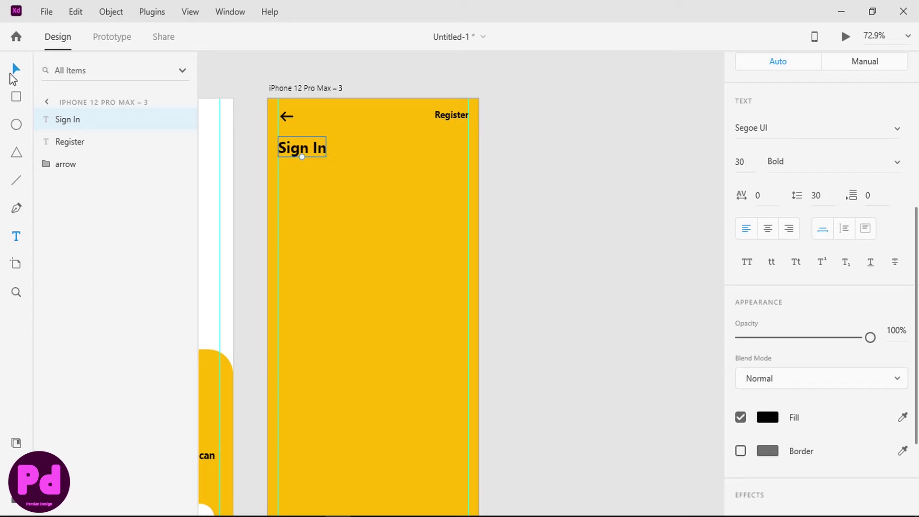
# Lower the "Sign In" heading slightly and add a text box beneath it, between the guides, reading "YouTube rules and regulations are respectable and we must abide by them.".
pyautogui.moveTo(297, 152); pyautogui.dragTo(473, 233)
pyautogui.click(18, 235)
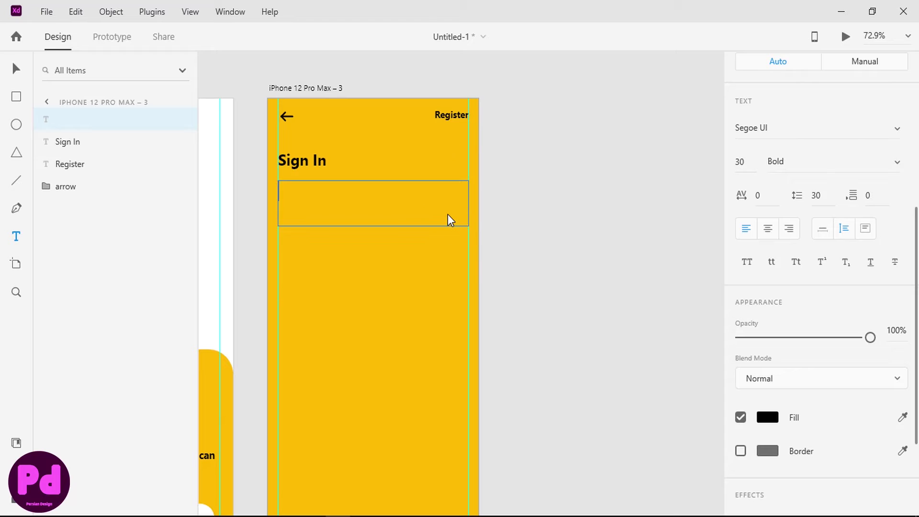
pyautogui.write('YouTube rules and regulations are respectable and we must abide by them, because by using the law we can create a framework.')
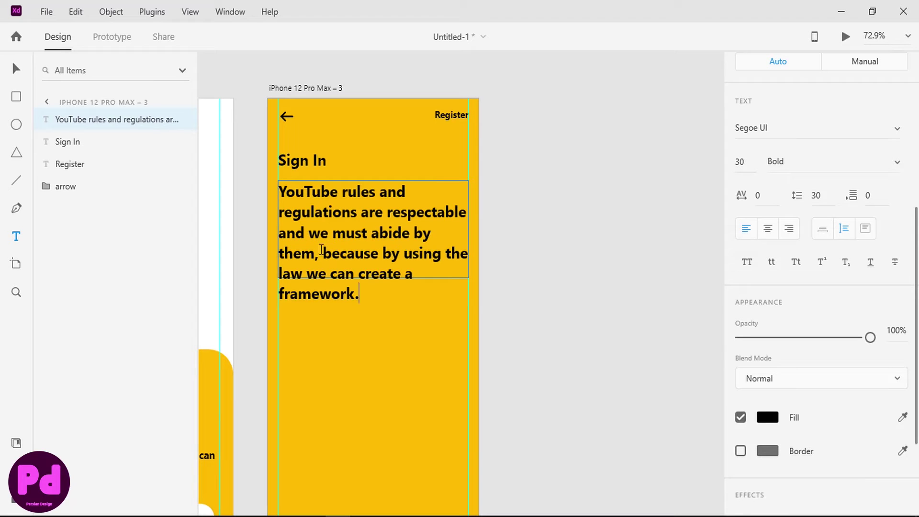
pyautogui.moveTo(315, 252); pyautogui.dragTo(371, 302)
pyautogui.write('.')
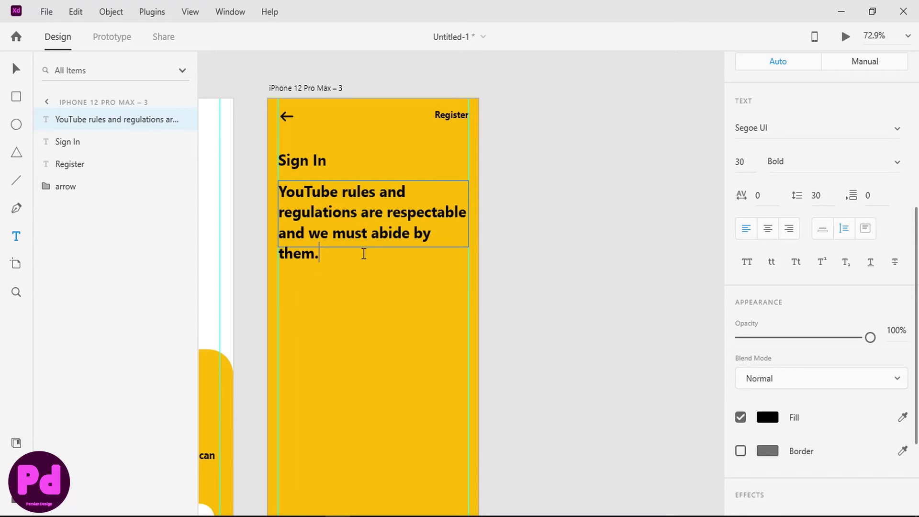
# Set the font size of the YouTube rules paragraph to 18.
pyautogui.hotkey('ctrl', 'a')
pyautogui.scroll(-3, 780, 216)
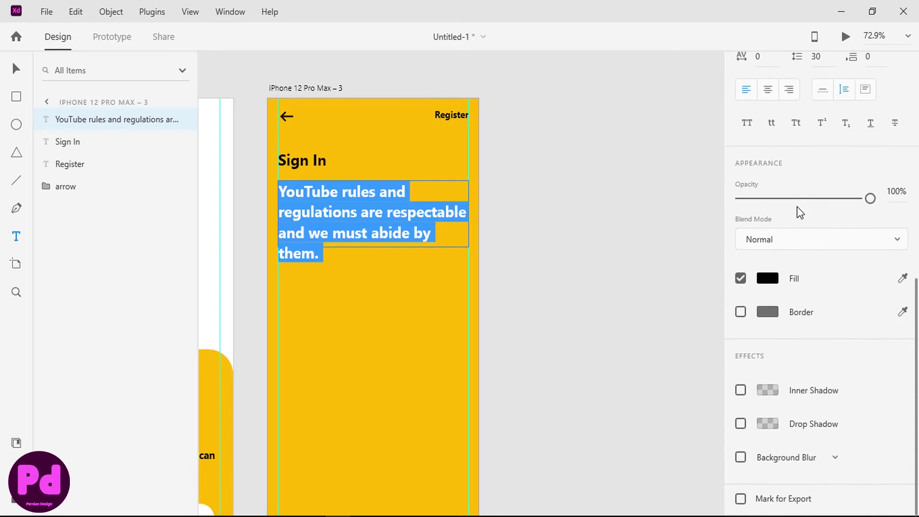
pyautogui.scroll(5, 773, 188)
pyautogui.moveTo(746, 232); pyautogui.dragTo(729, 224)
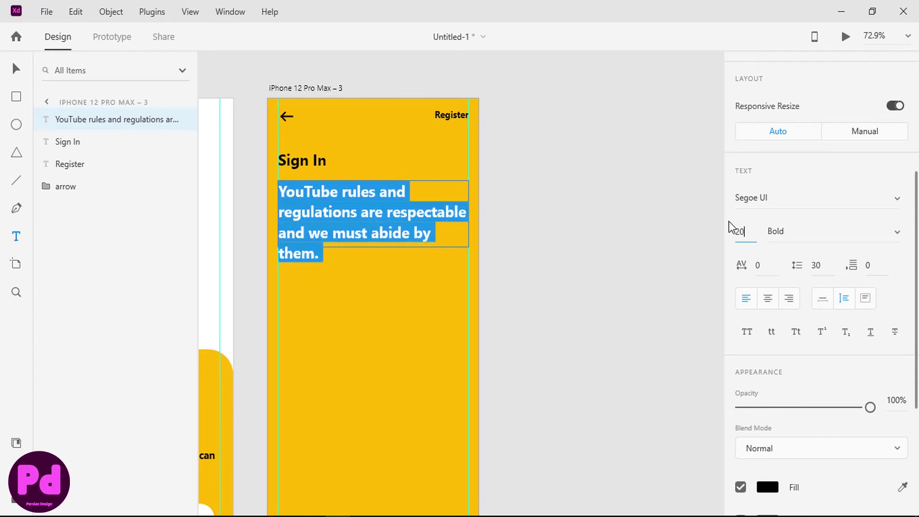
pyautogui.write('20')
pyautogui.press('Return')
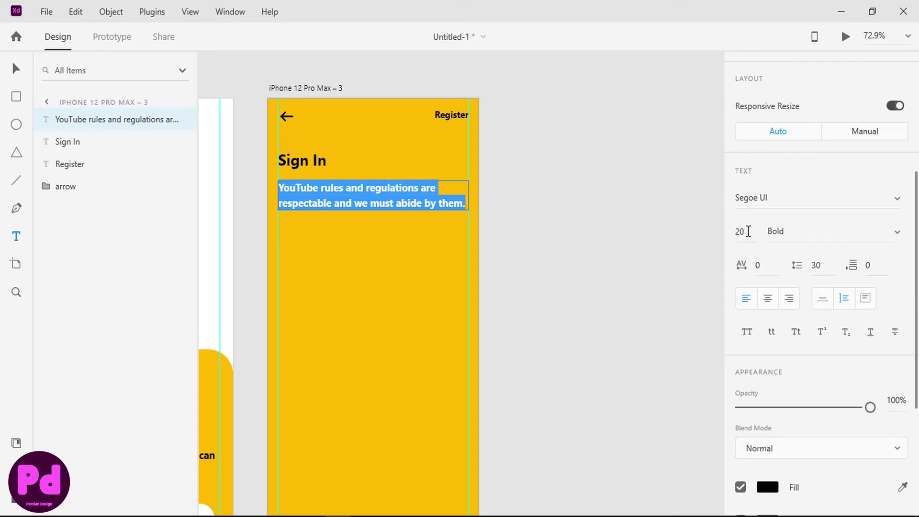
pyautogui.click(748, 231)
pyautogui.write('18')
pyautogui.press('Return')
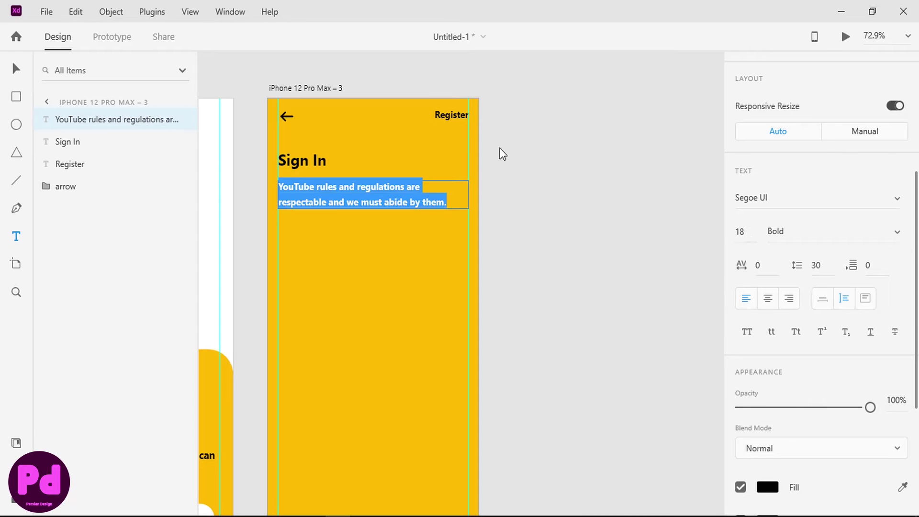
pyautogui.press('Escape')
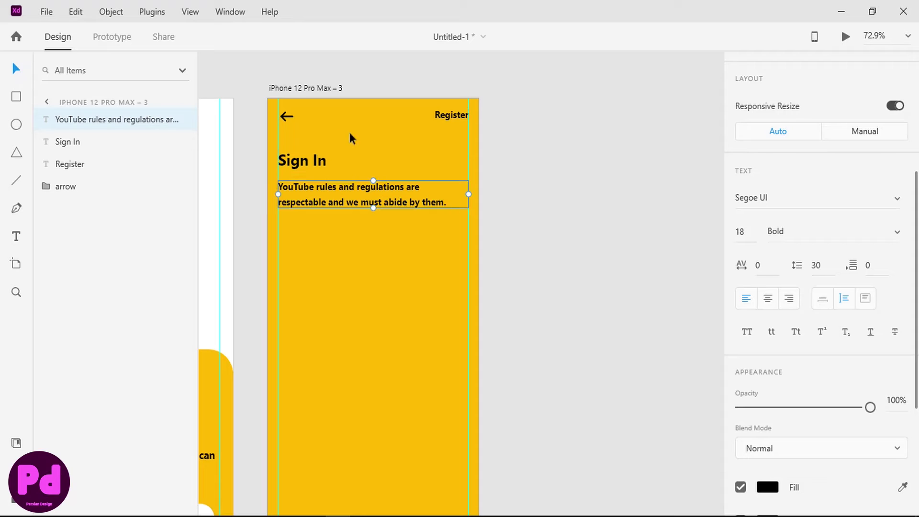
# Draw a white rectangle about 428 by 628 below the paragraph, spanning the artboard's full width down to its bottom edge.
pyautogui.click(16, 96)
pyautogui.scroll(-2, 474, 223)
pyautogui.moveTo(278, 195)
pyautogui.mouseDown()
pyautogui.moveTo(427, 202)
pyautogui.moveTo(476, 345)
pyautogui.moveTo(468, 441)
pyautogui.moveTo(480, 509)
pyautogui.moveTo(474, 453)
pyautogui.moveTo(478, 459)
pyautogui.mouseUp()
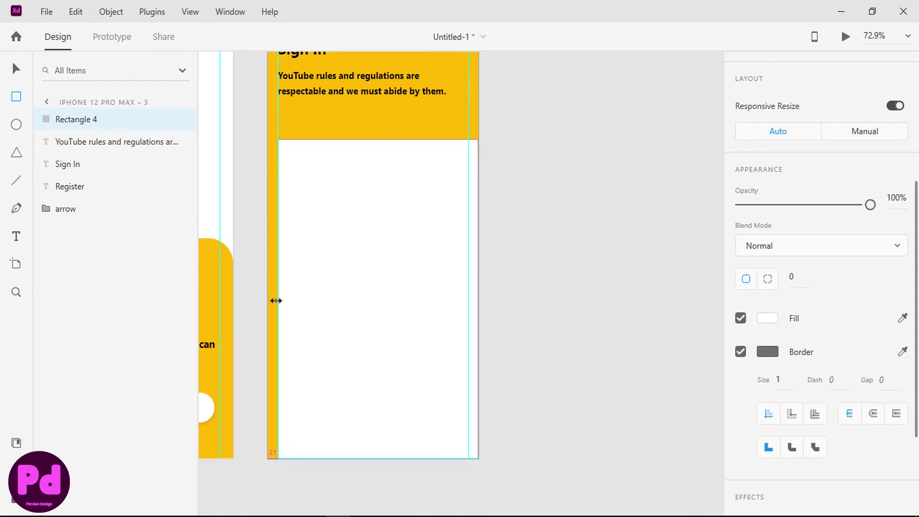
pyautogui.moveTo(276, 301); pyautogui.dragTo(267, 299)
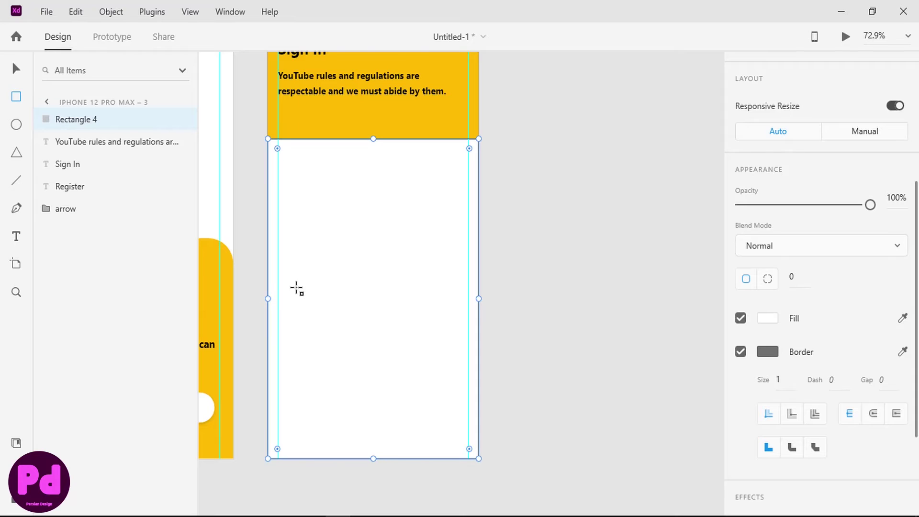
# Remove the white rectangle's border and give it a drop shadow with X -3 and Y -3.
pyautogui.click(741, 352)
pyautogui.scroll(-1, 788, 301)
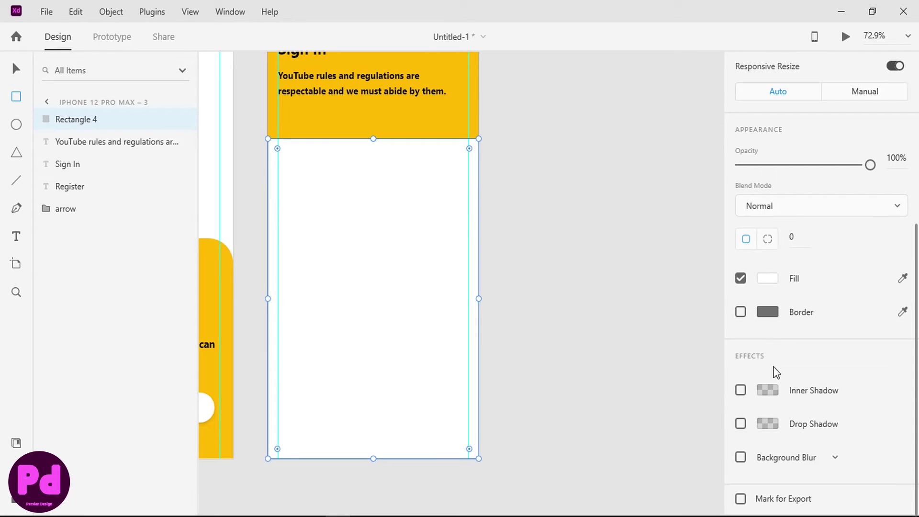
pyautogui.click(740, 424)
pyautogui.click(777, 455)
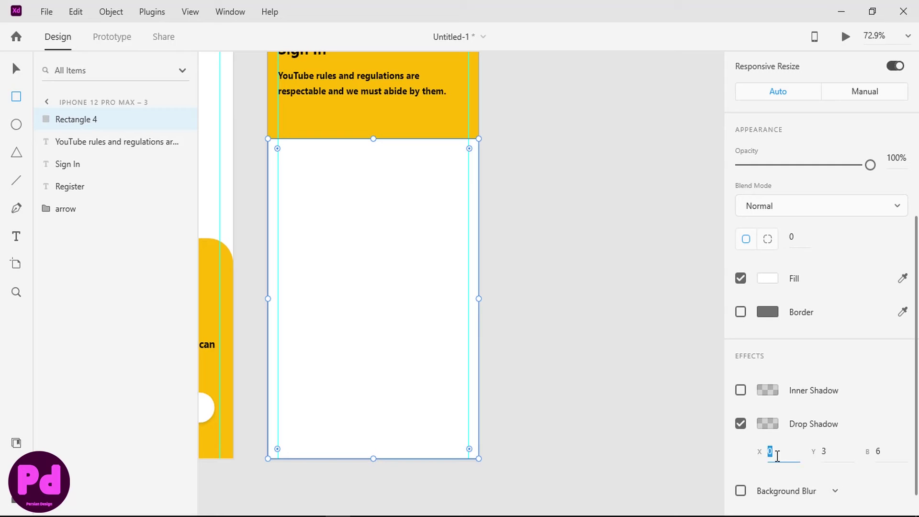
pyautogui.write('-3')
pyautogui.press('Return')
pyautogui.click(826, 452)
pyautogui.press('Return')
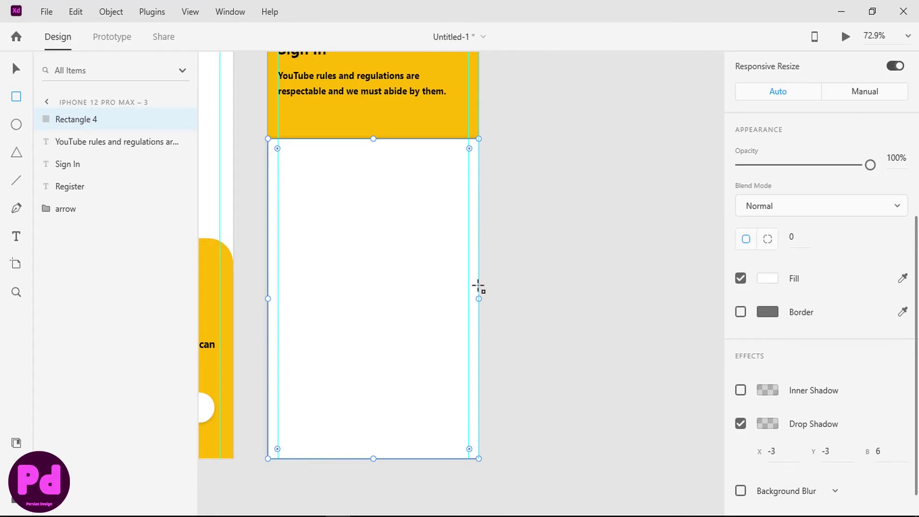
pyautogui.scroll(2, 479, 288)
pyautogui.click(16, 71)
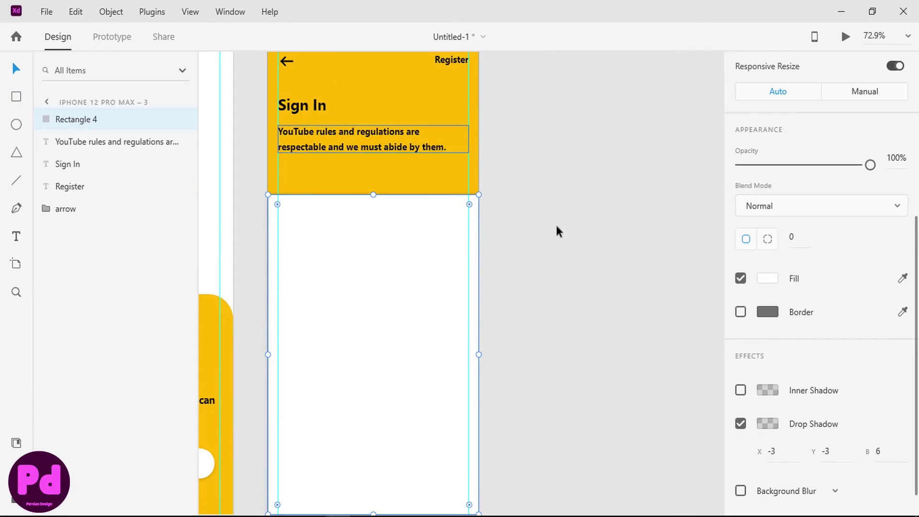
# Round only the two top corners of the white rectangle with a radius of 50.
pyautogui.click(602, 230)
pyautogui.click(393, 248)
pyautogui.scroll(-5, 781, 252)
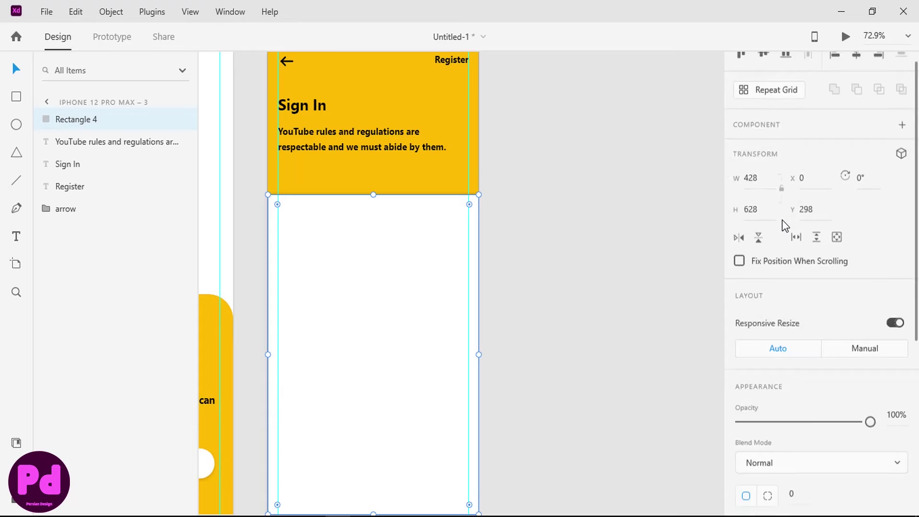
pyautogui.click(769, 206)
pyautogui.doubleClick(802, 202)
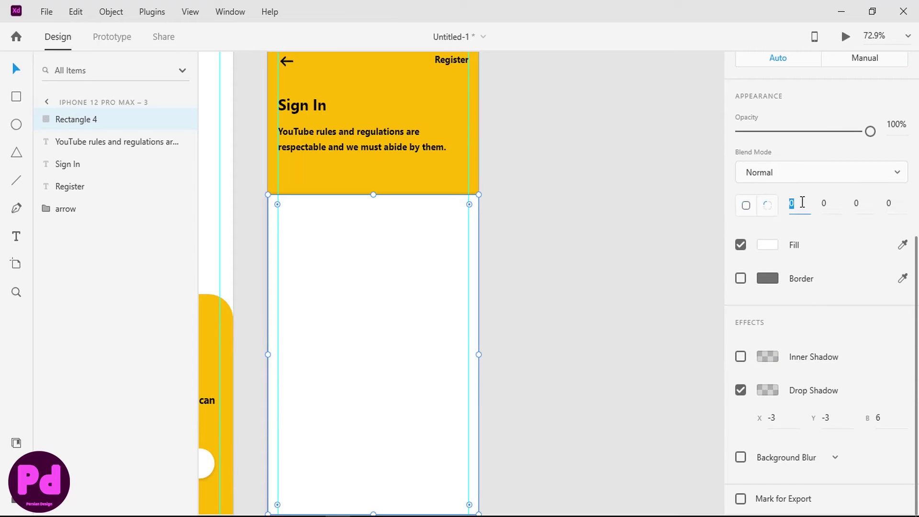
pyautogui.write('50')
pyautogui.press('Return')
pyautogui.doubleClick(842, 205)
pyautogui.write('50')
pyautogui.press('Return')
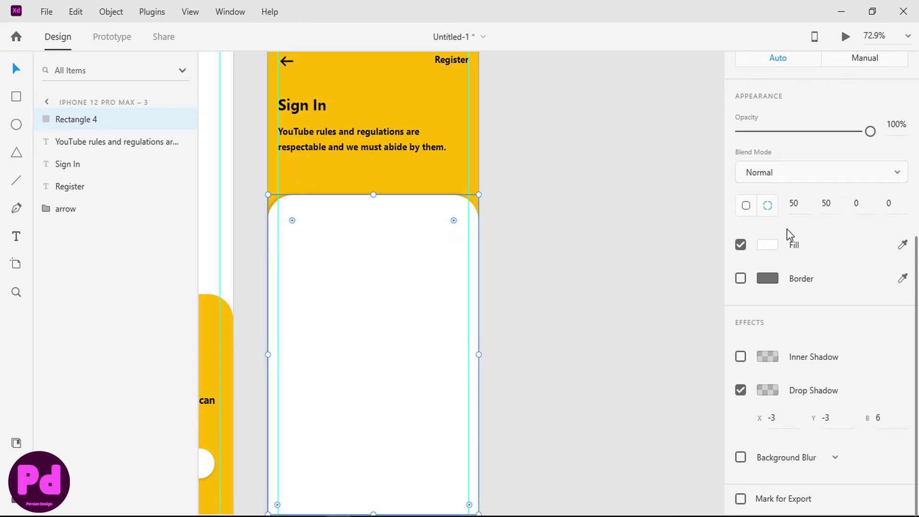
pyautogui.click(584, 277)
# Draw an input field rectangle about 340 by 55 near the top of the white panel.
pyautogui.scroll(-3, 504, 177)
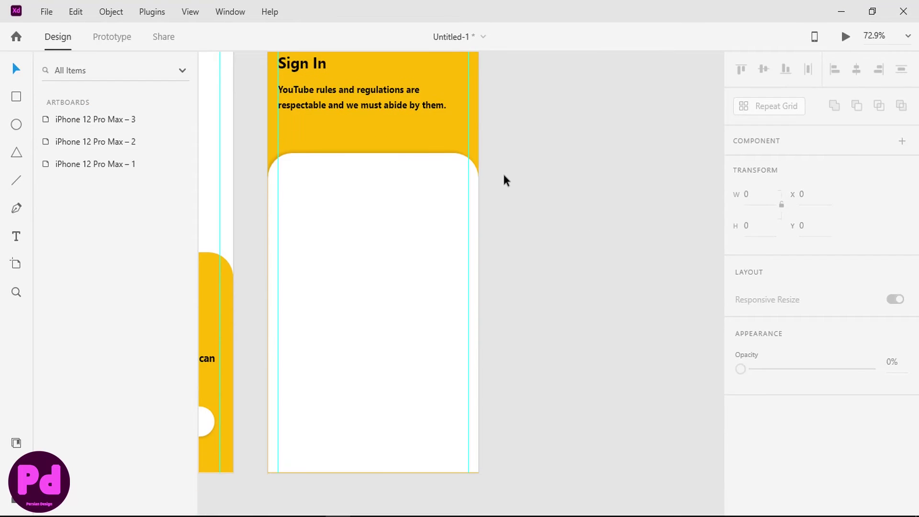
pyautogui.click(17, 96)
pyautogui.moveTo(289, 189); pyautogui.dragTo(455, 217)
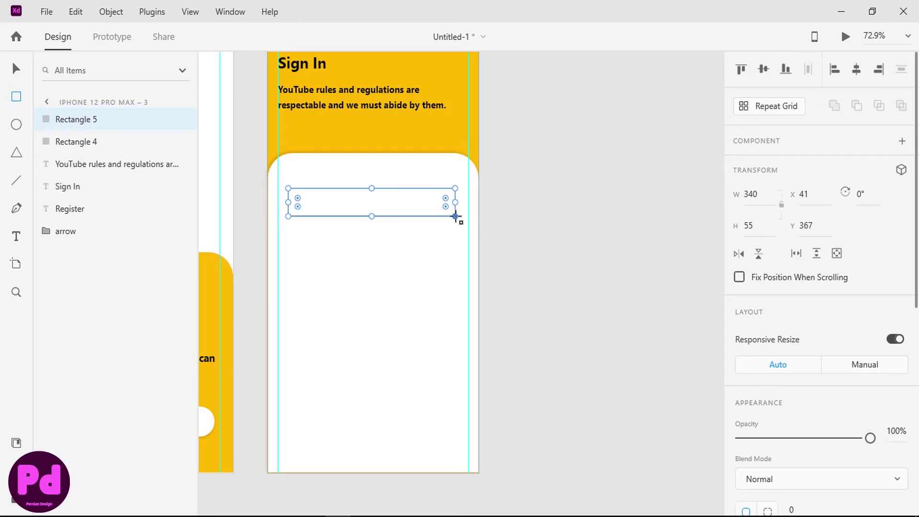
# Set the input field's corner radius to 150 and remove its border.
pyautogui.scroll(-8, 806, 232)
pyautogui.click(792, 136)
pyautogui.write('150')
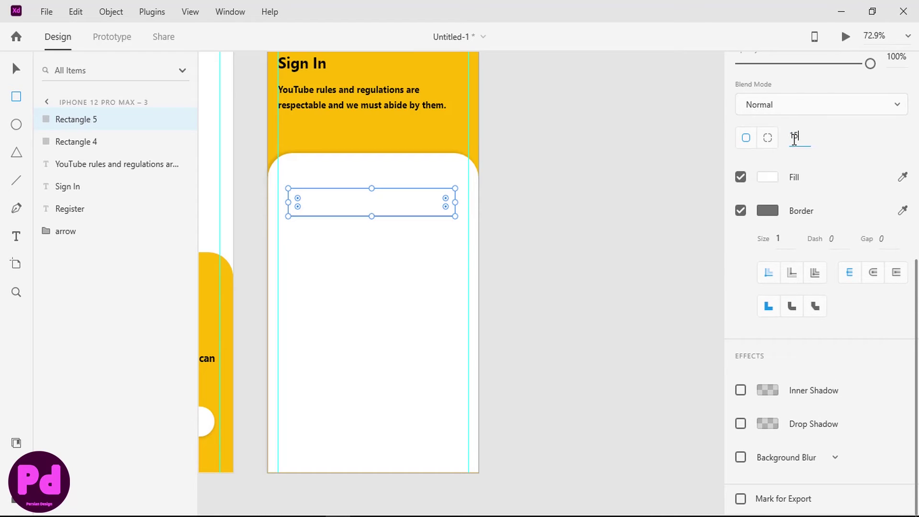
pyautogui.press('Return')
pyautogui.scroll(2, 747, 206)
pyautogui.click(740, 312)
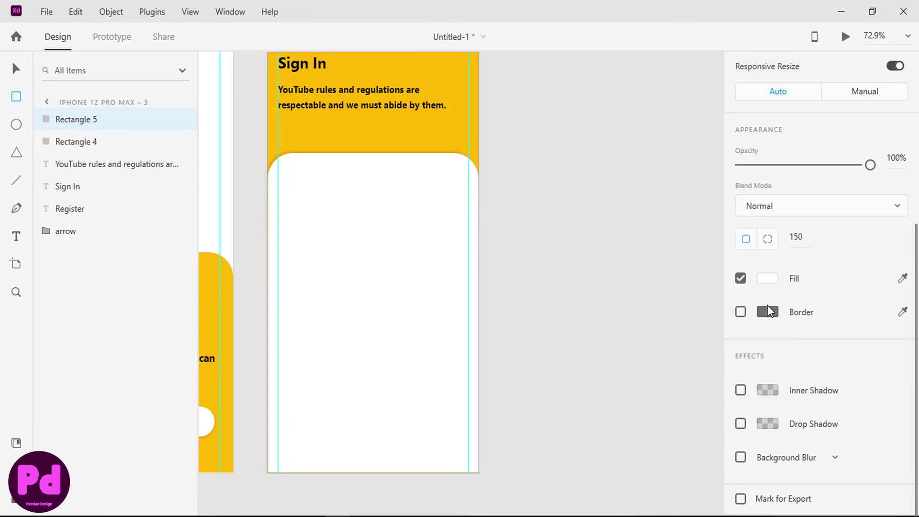
# Give the input field a light grey #F3F3F3 fill and a black drop shadow at 5% opacity.
pyautogui.click(741, 424)
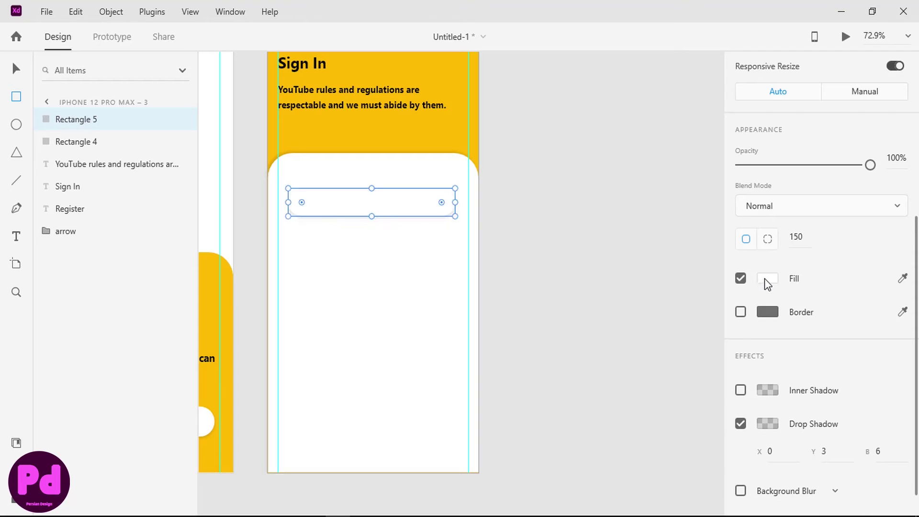
pyautogui.click(766, 278)
pyautogui.moveTo(571, 204); pyautogui.dragTo(555, 201)
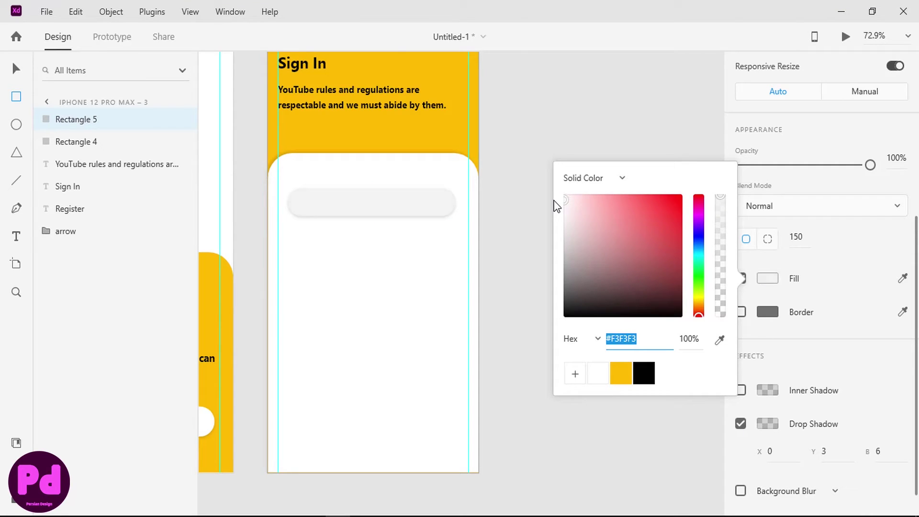
pyautogui.click(835, 291)
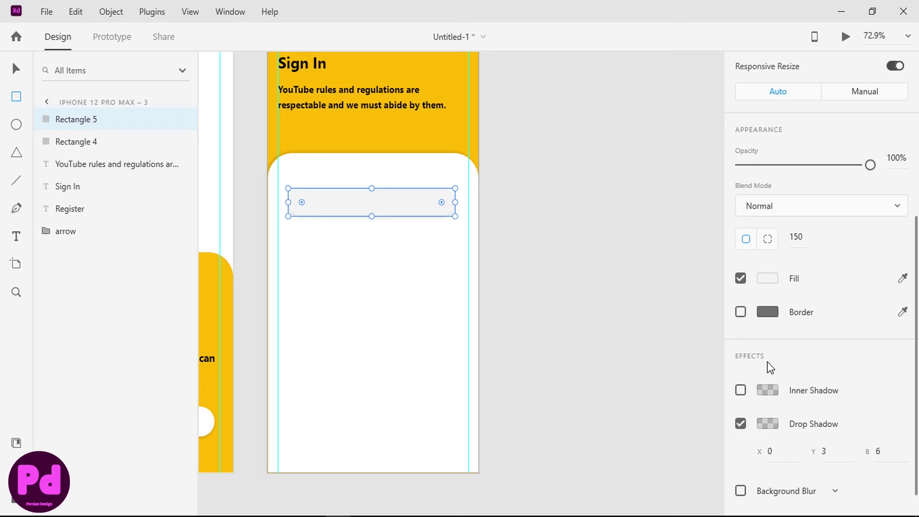
pyautogui.click(769, 423)
pyautogui.click(692, 458)
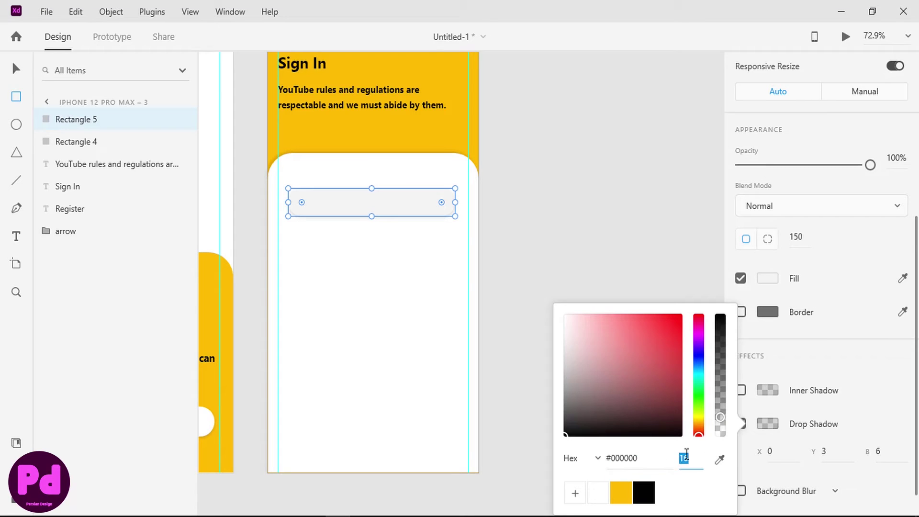
pyautogui.write('5')
pyautogui.press('Return')
pyautogui.click(693, 260)
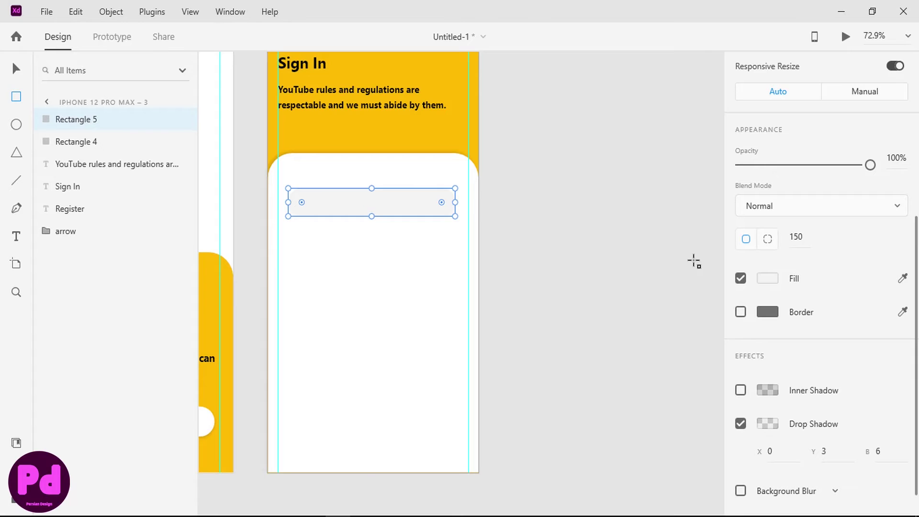
# Add the text "Username" inside the grey input field and change its font style to Regular.
pyautogui.click(15, 69)
pyautogui.click(316, 202)
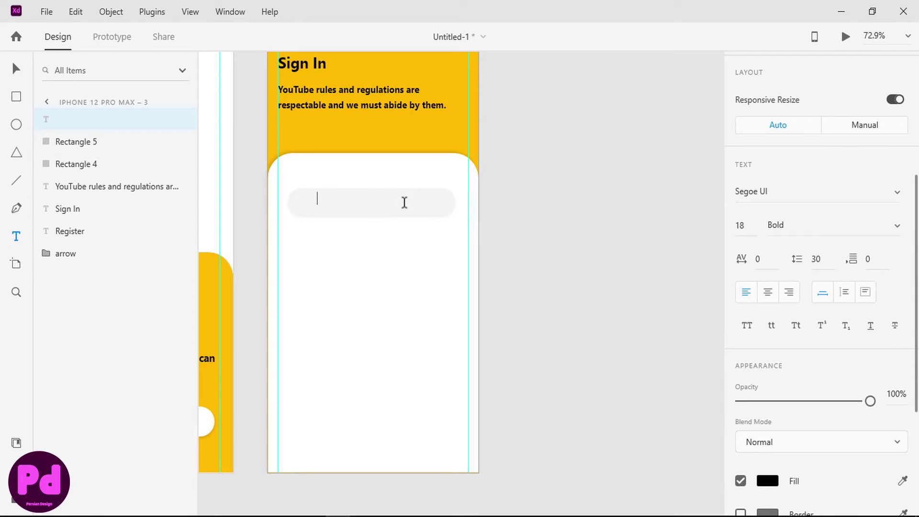
pyautogui.write('Username')
pyautogui.hotkey('ctrl', 'a')
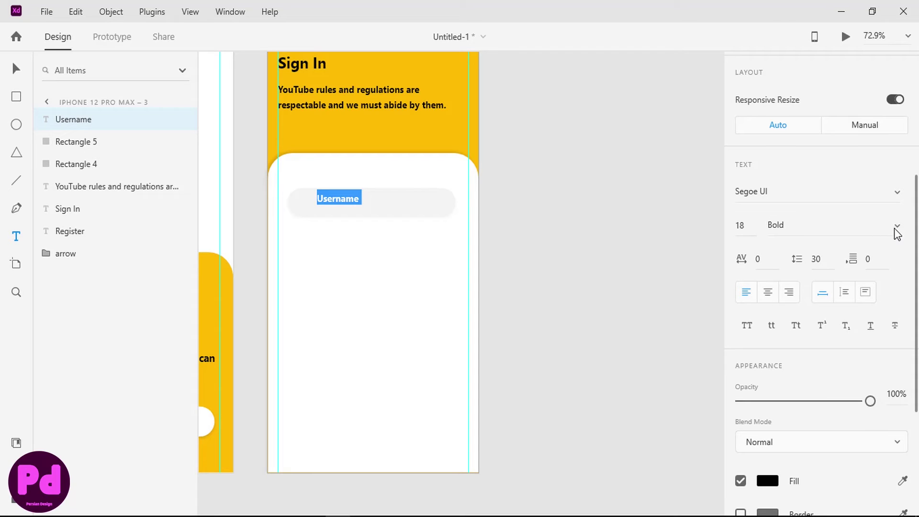
pyautogui.click(896, 226)
pyautogui.click(796, 145)
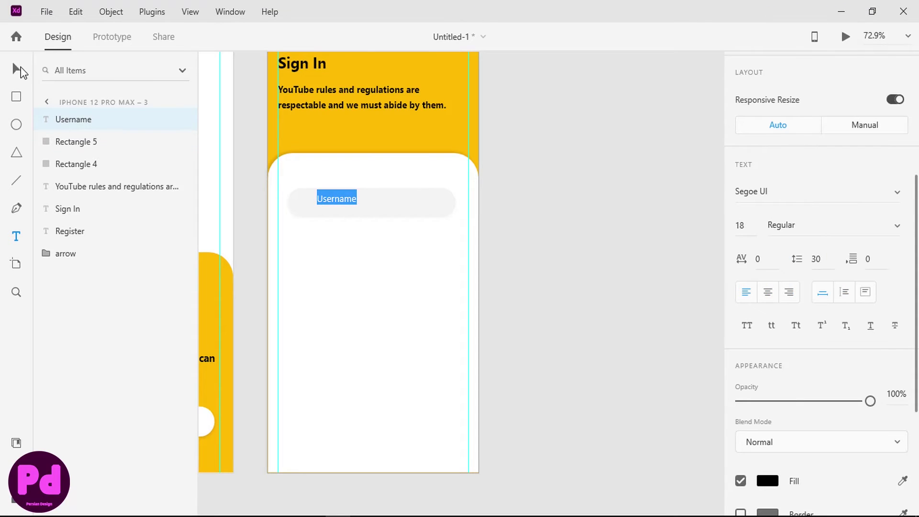
# Set the font size of the Username text in the grey input field to 16.
pyautogui.click(18, 69)
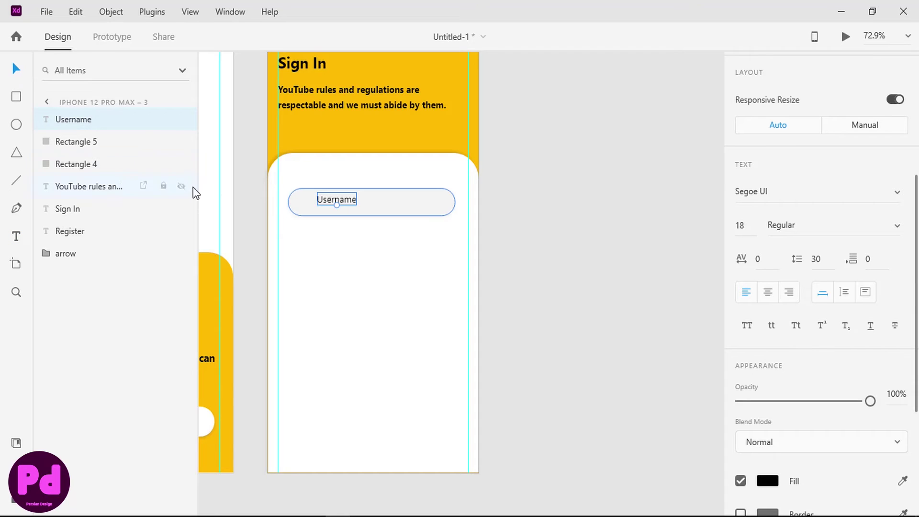
pyautogui.hotkey('ctrl', 'a')
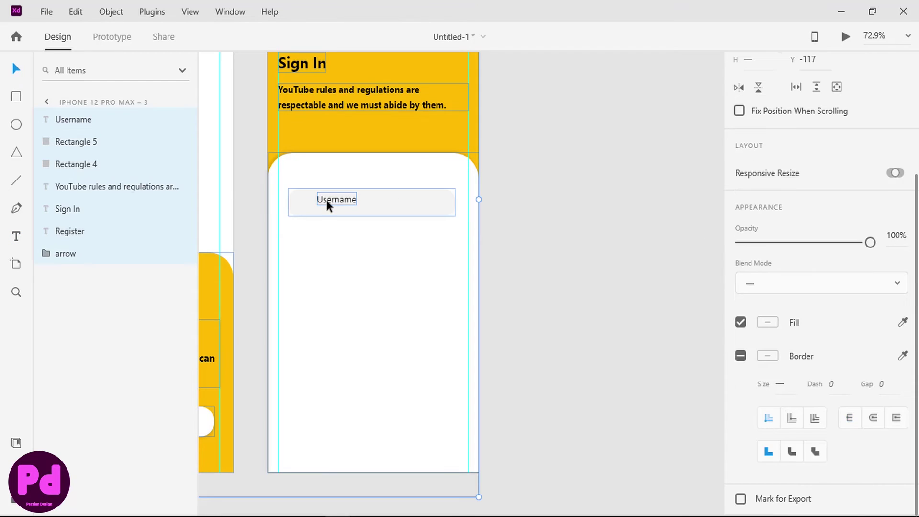
pyautogui.click(625, 263)
pyautogui.click(328, 202)
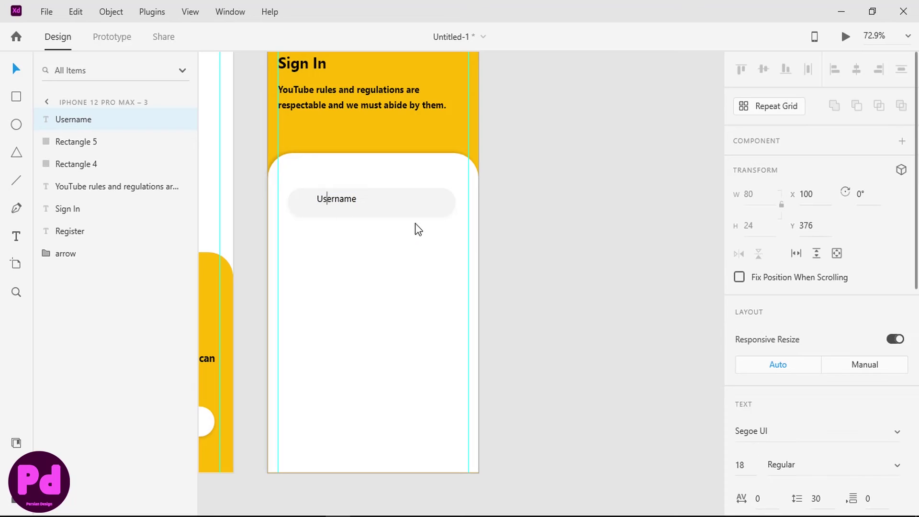
pyautogui.press('Return')
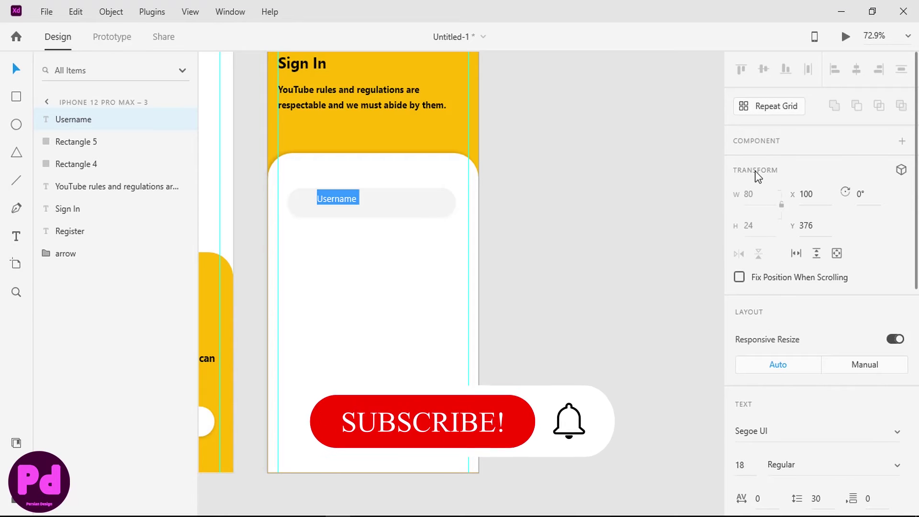
pyautogui.scroll(-5, 756, 191)
pyautogui.click(743, 187)
pyautogui.write('16')
pyautogui.press('Return')
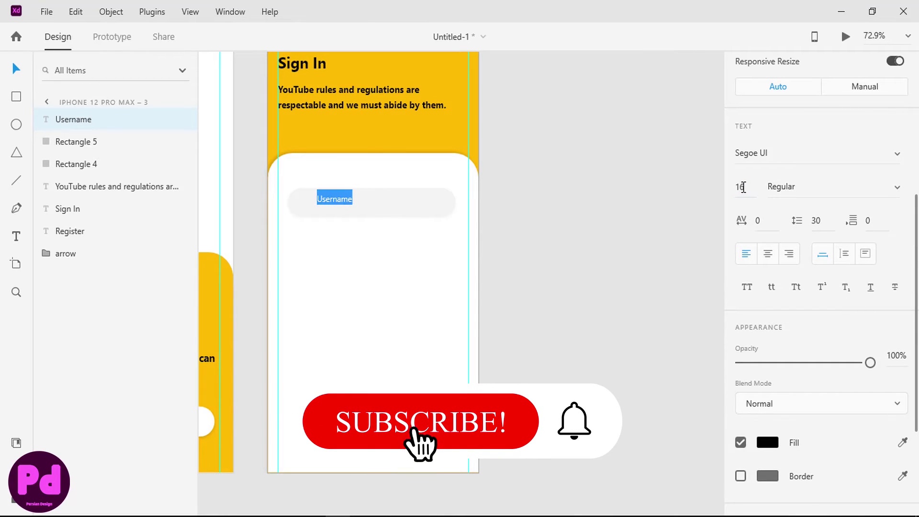
# Make the Username text Bold and give it a grey #646464 fill.
pyautogui.click(896, 188)
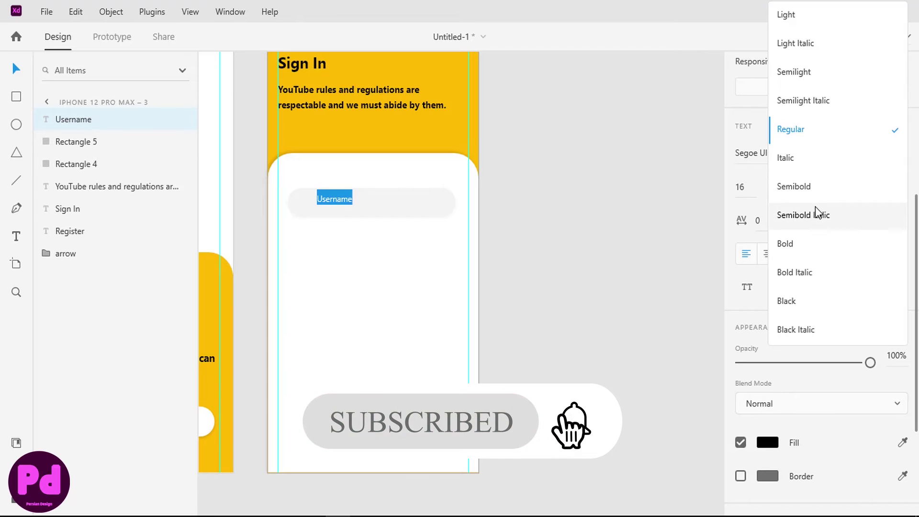
pyautogui.click(815, 241)
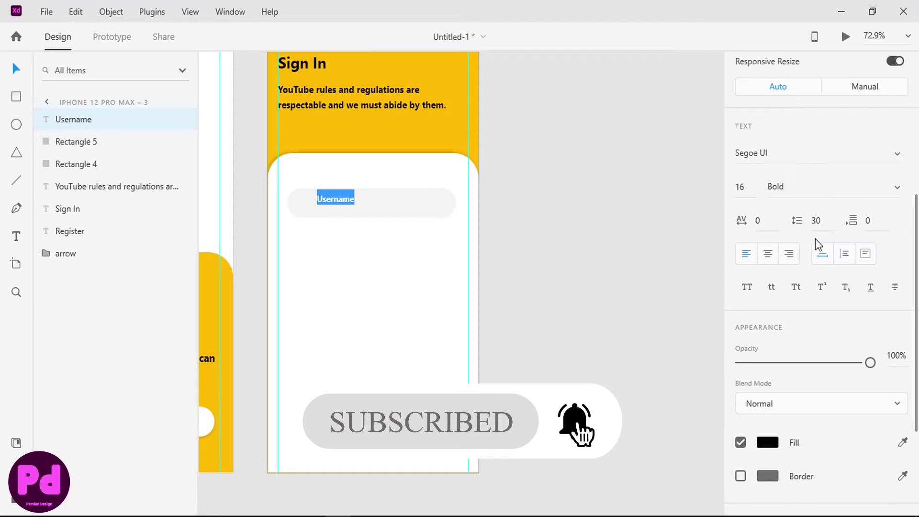
pyautogui.click(766, 445)
pyautogui.write('#545454')
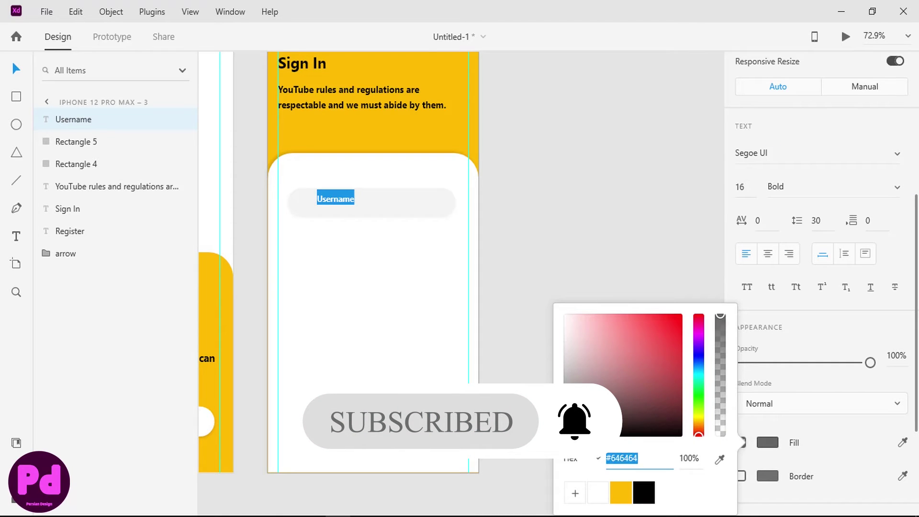
pyautogui.press('Escape')
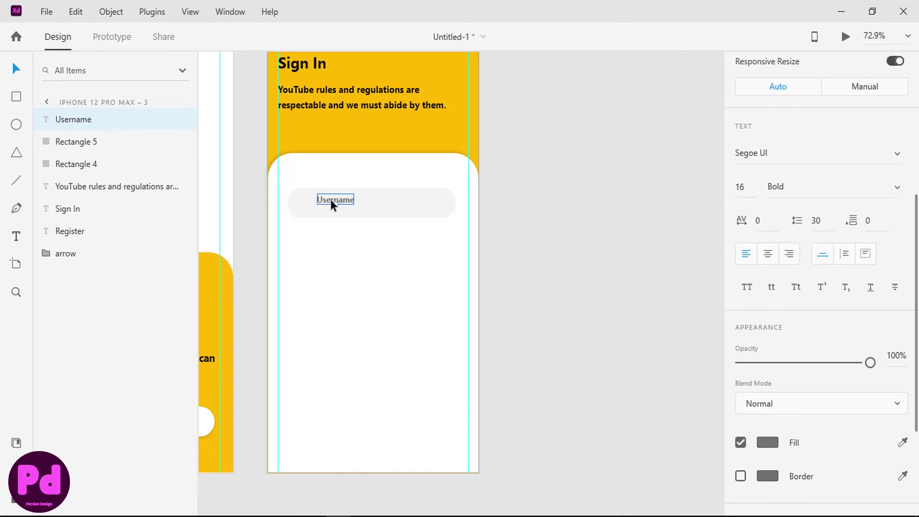
# Move the Username text closer to the input field's left end and group it with the grey rectangle.
pyautogui.moveTo(331, 199); pyautogui.dragTo(313, 202)
pyautogui.moveTo(404, 239); pyautogui.dragTo(340, 203)
pyautogui.hotkey('ctrl', 'z')
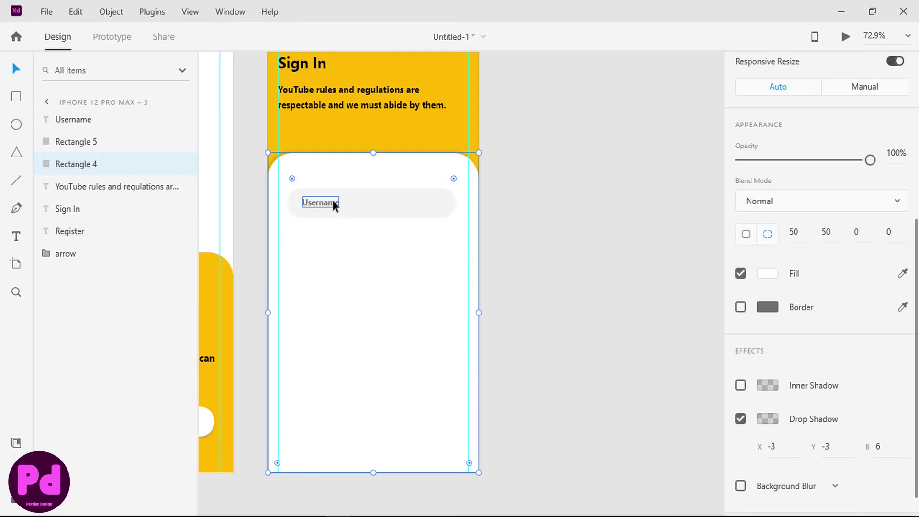
pyautogui.click(332, 200)
pyautogui.keyDown('shift'); pyautogui.click(363, 199); pyautogui.keyUp('shift')
pyautogui.hotkey('ctrl', 'g')
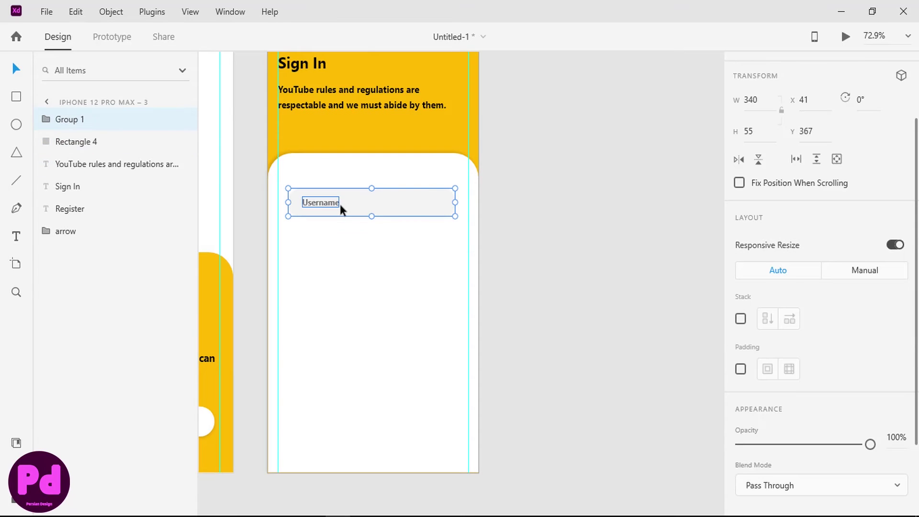
# Duplicate the Username field group directly below the original and change the copy's text to "Password".
pyautogui.hotkey('ctrl', 'd')
pyautogui.moveTo(349, 200); pyautogui.dragTo(335, 236)
pyautogui.doubleClick(335, 235)
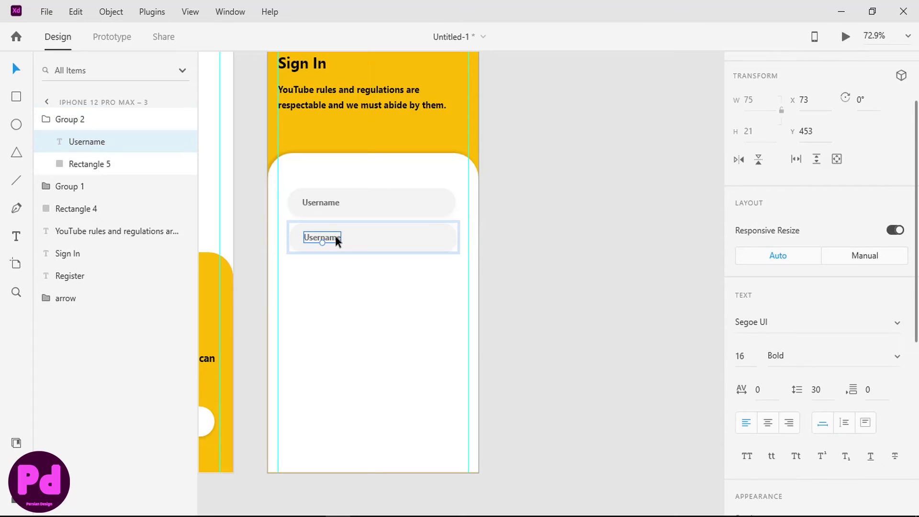
pyautogui.doubleClick(336, 235)
pyautogui.write('Passw')
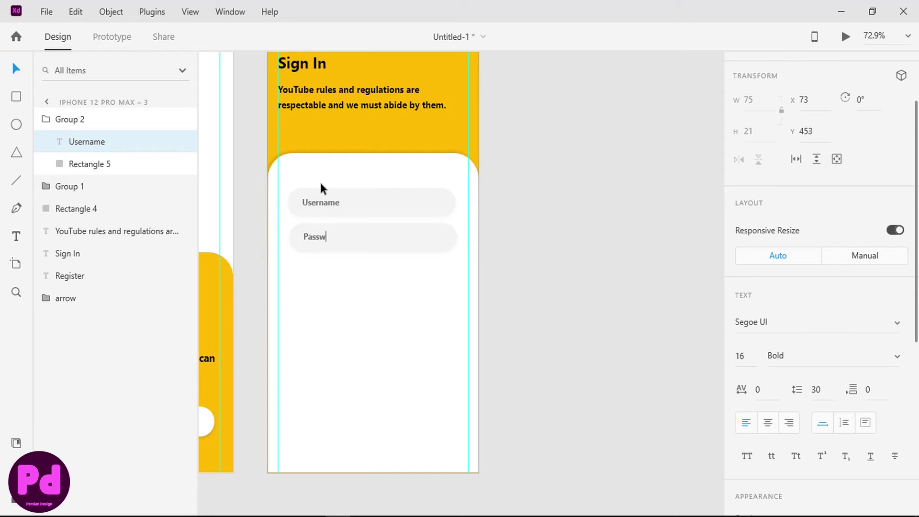
pyautogui.write('ordt')
# Add the text "Forget Password?" below the Password field and set its font size to 20.
pyautogui.click(422, 271)
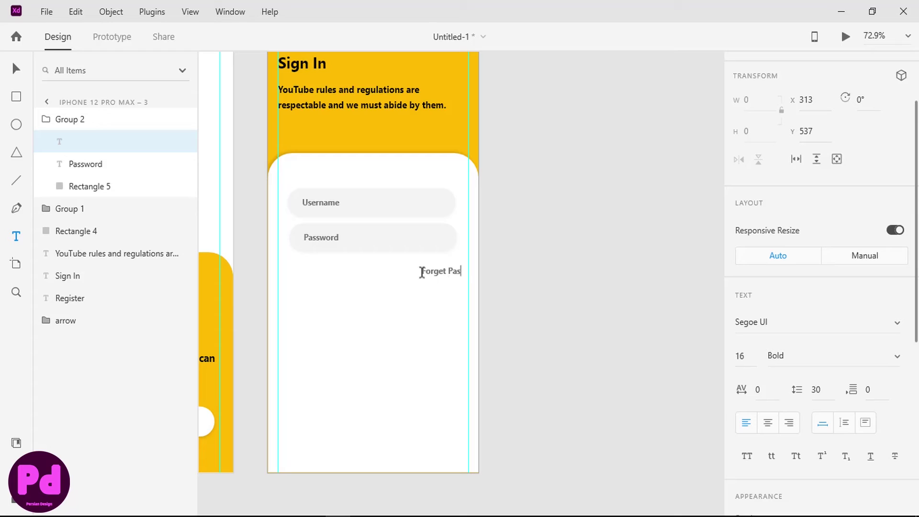
pyautogui.write('Forget Passs')
pyautogui.press('BackSpace')
pyautogui.write('word?')
pyautogui.hotkey('ctrl', 'a')
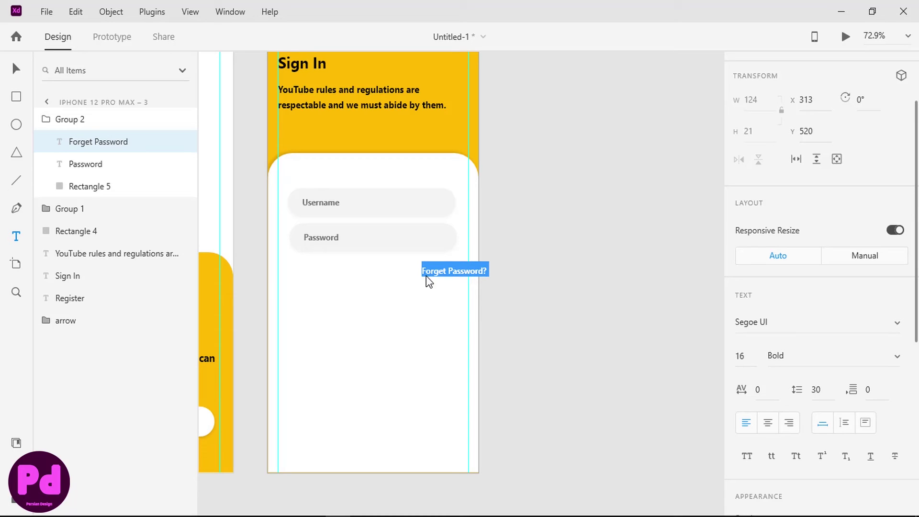
pyautogui.click(744, 363)
pyautogui.write('20')
pyautogui.press('Return')
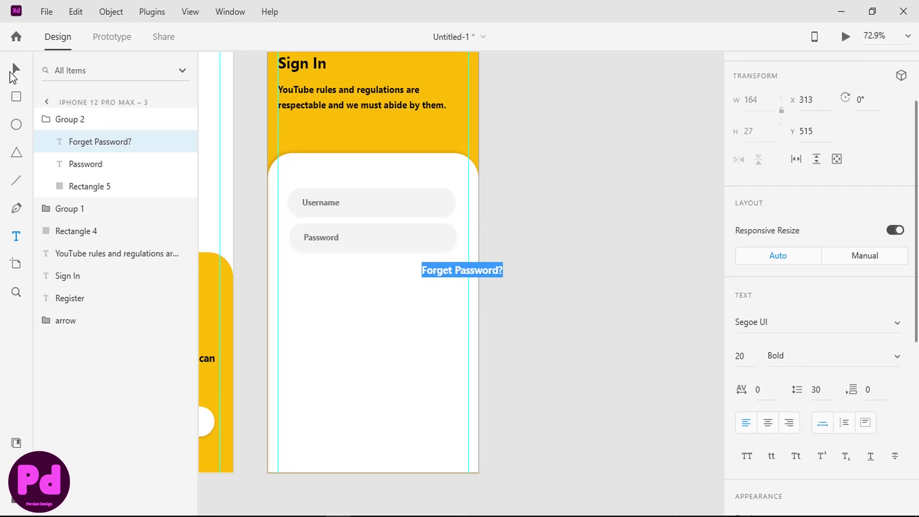
# Take the Forget Password text out of the Password field group and shift it down and left toward the right guide.
pyautogui.click(12, 72)
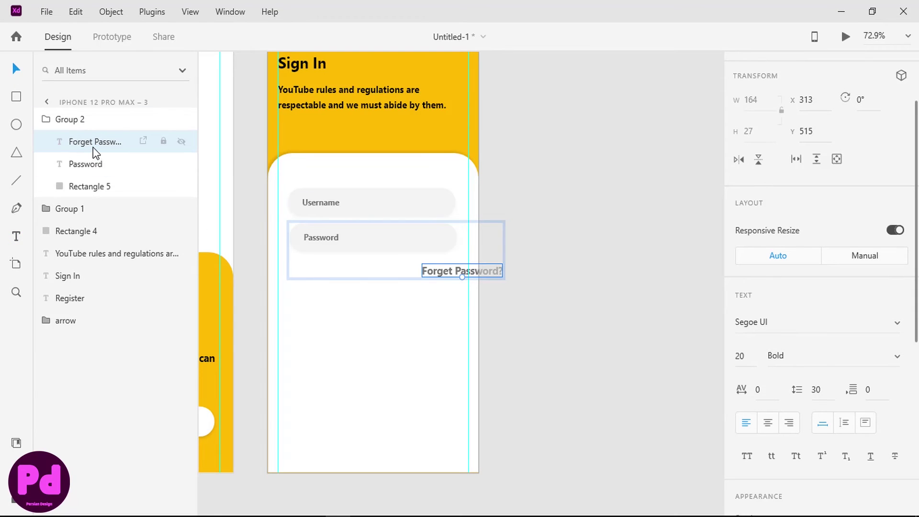
pyautogui.moveTo(93, 145); pyautogui.dragTo(87, 111)
pyautogui.moveTo(437, 274); pyautogui.dragTo(403, 286)
# Insert a space before the question mark in "Forget Password ?" and place the text flush with the artboard's right guide.
pyautogui.doubleClick(462, 283)
pyautogui.click(467, 283)
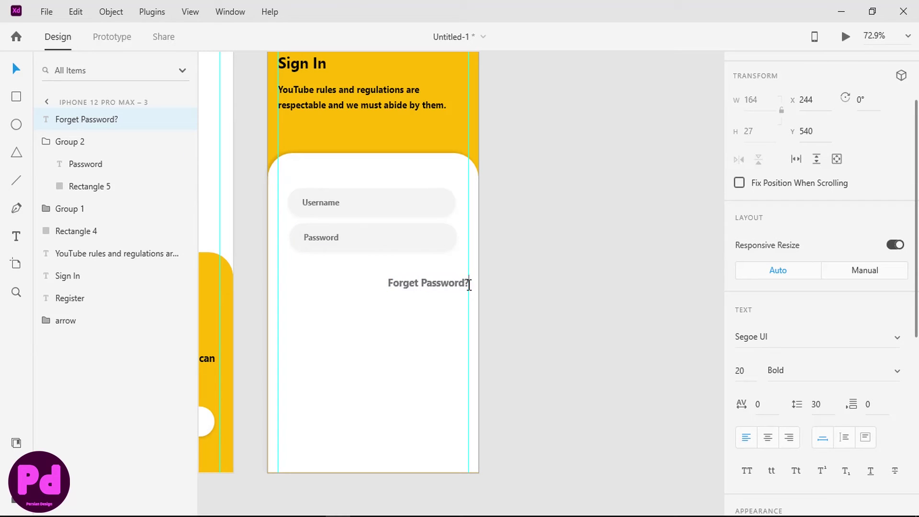
pyautogui.press('Escape')
pyautogui.moveTo(437, 283); pyautogui.dragTo(433, 273)
pyautogui.scroll(-1, 435, 268)
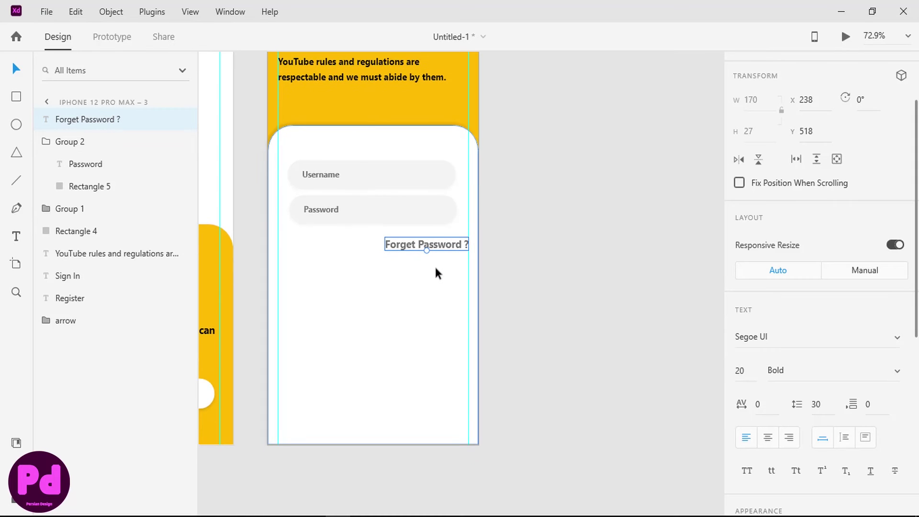
# Set the "Forget Password ?" text's font size to 18 and realign it with the right guide.
pyautogui.doubleClick(436, 244)
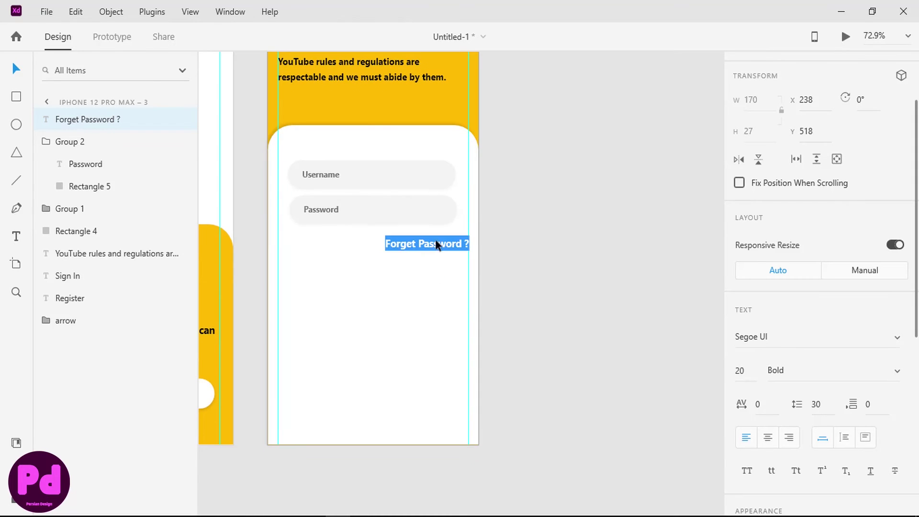
pyautogui.click(741, 368)
pyautogui.write('18')
pyautogui.press('Return')
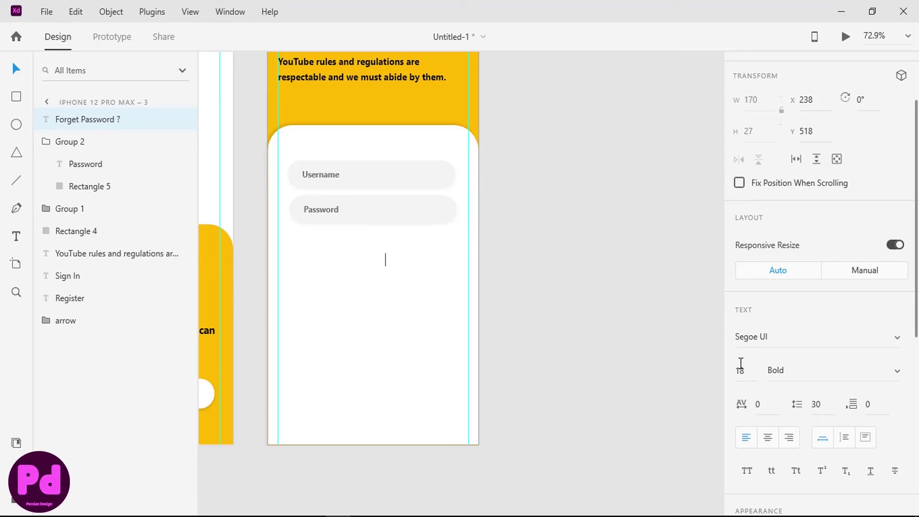
pyautogui.press('Escape')
pyautogui.moveTo(429, 247); pyautogui.dragTo(432, 247)
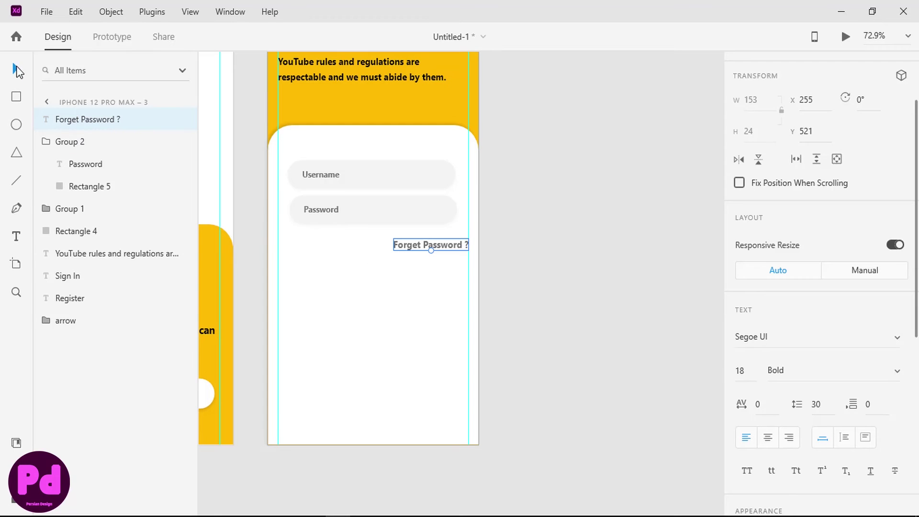
# Draw a borderless button rectangle about 387 by 57 below the "Forget Password ?" text, with a corner radius of 150.
pyautogui.click(17, 97)
pyautogui.moveTo(279, 270)
pyautogui.mouseDown()
pyautogui.moveTo(425, 301)
pyautogui.moveTo(469, 299)
pyautogui.mouseUp()
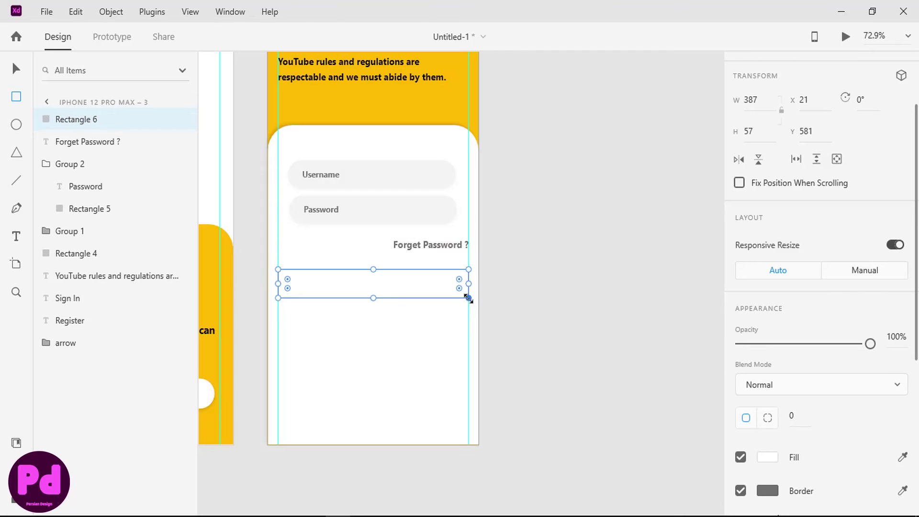
pyautogui.scroll(-5, 776, 258)
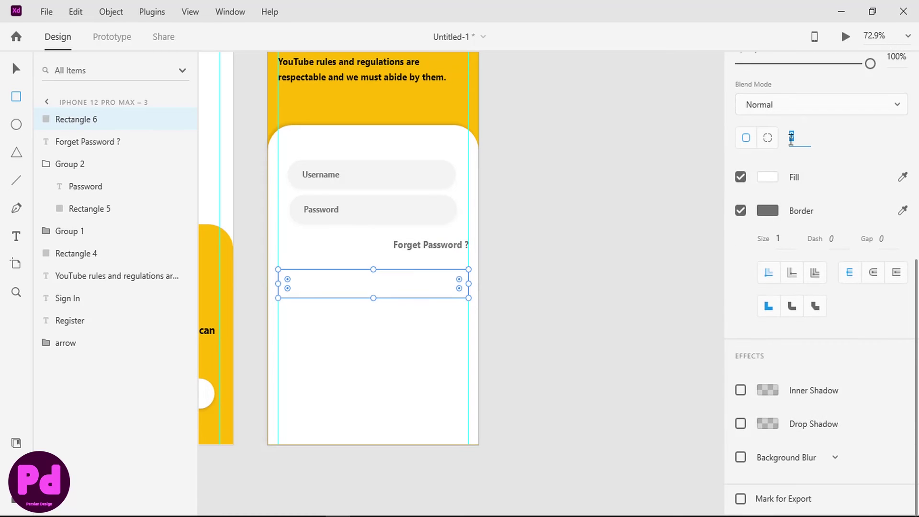
pyautogui.write('150')
pyautogui.press('Return')
pyautogui.click(740, 210)
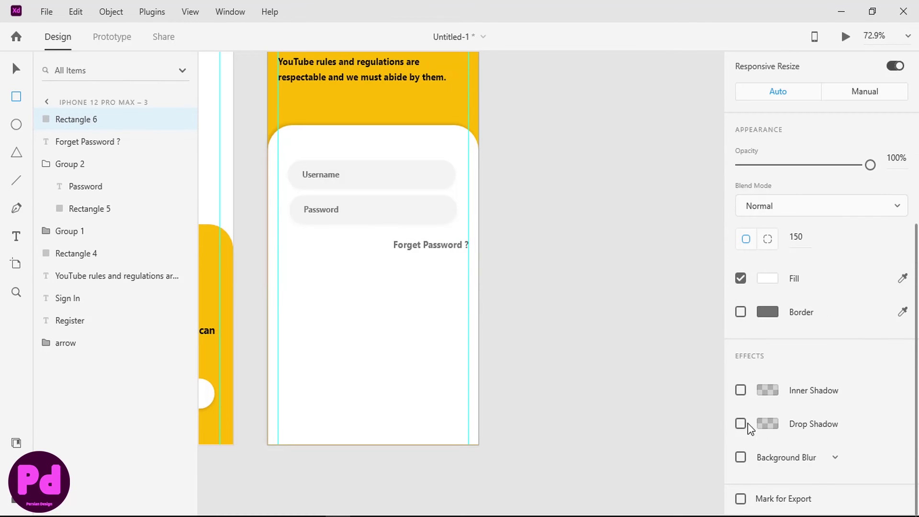
# Add a drop shadow to the button rectangle and fill it with black.
pyautogui.click(741, 424)
pyautogui.click(776, 279)
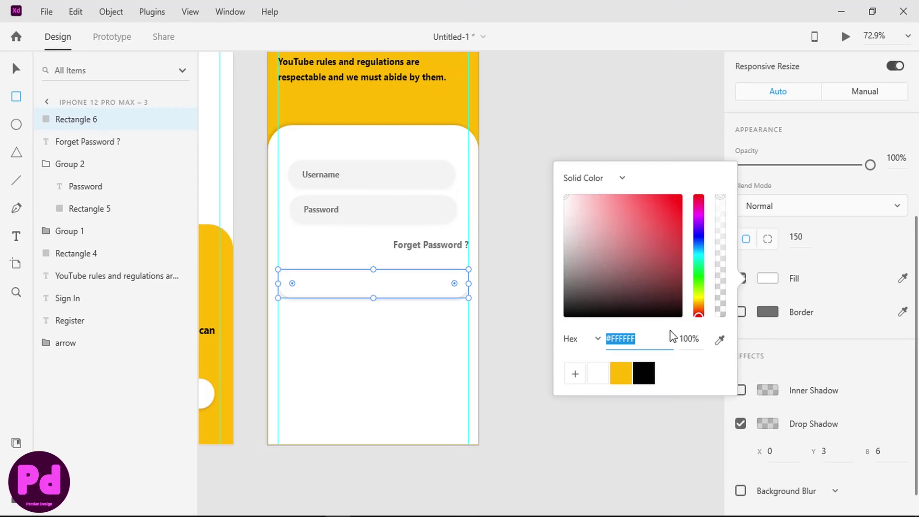
pyautogui.click(641, 372)
# Narrow the black button from both sides and center it horizontally in the white panel.
pyautogui.click(16, 68)
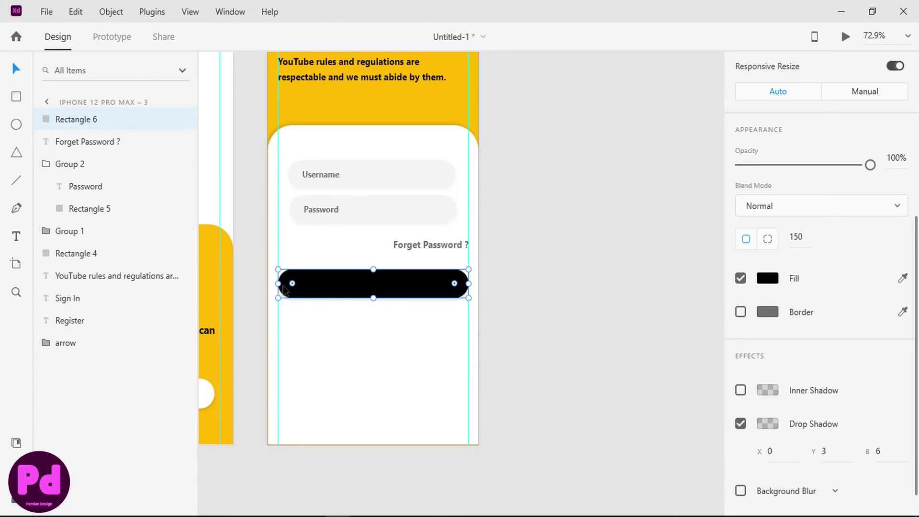
pyautogui.moveTo(278, 284); pyautogui.dragTo(302, 283)
pyautogui.moveTo(472, 285); pyautogui.dragTo(461, 284)
pyautogui.moveTo(302, 283); pyautogui.dragTo(295, 283)
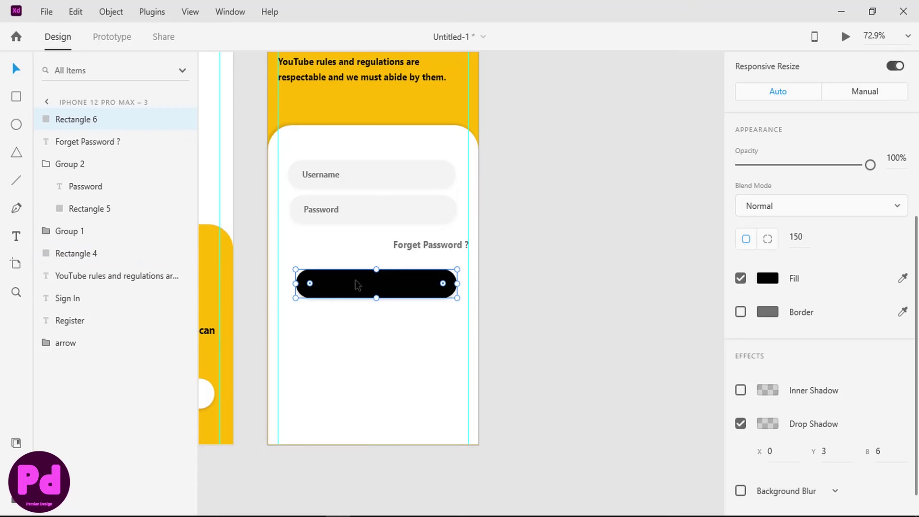
pyautogui.moveTo(357, 283); pyautogui.dragTo(354, 284)
# Add the text "Sign in" on the black button and give it a white #FFFFFF fill.
pyautogui.click(16, 236)
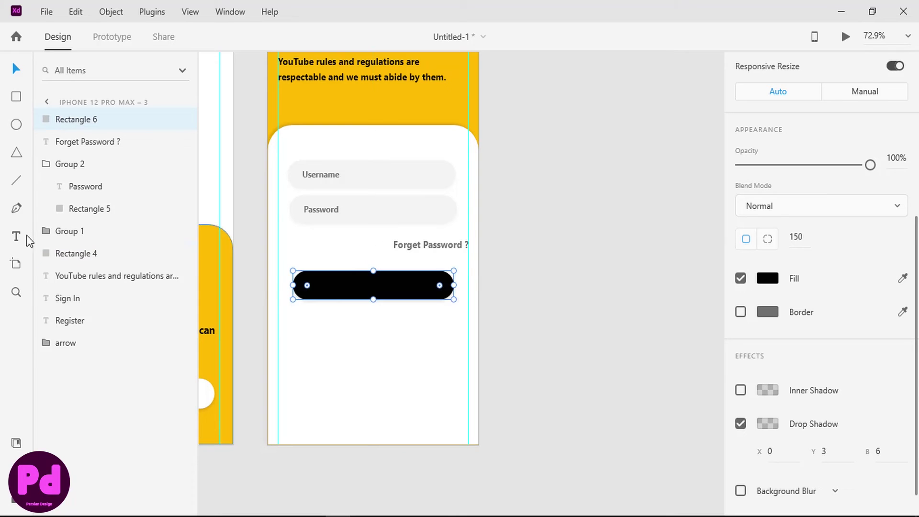
pyautogui.click(338, 286)
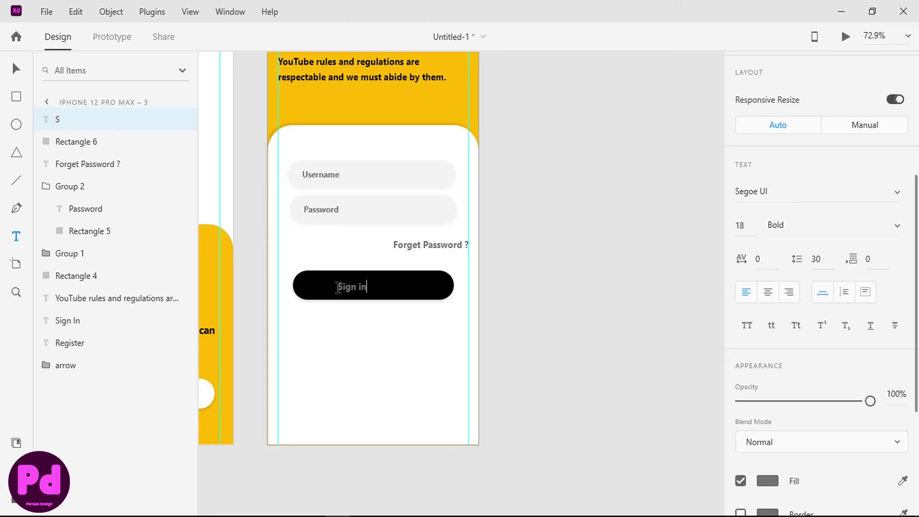
pyautogui.hotkey('ctrl', 'a')
pyautogui.scroll(-5, 774, 251)
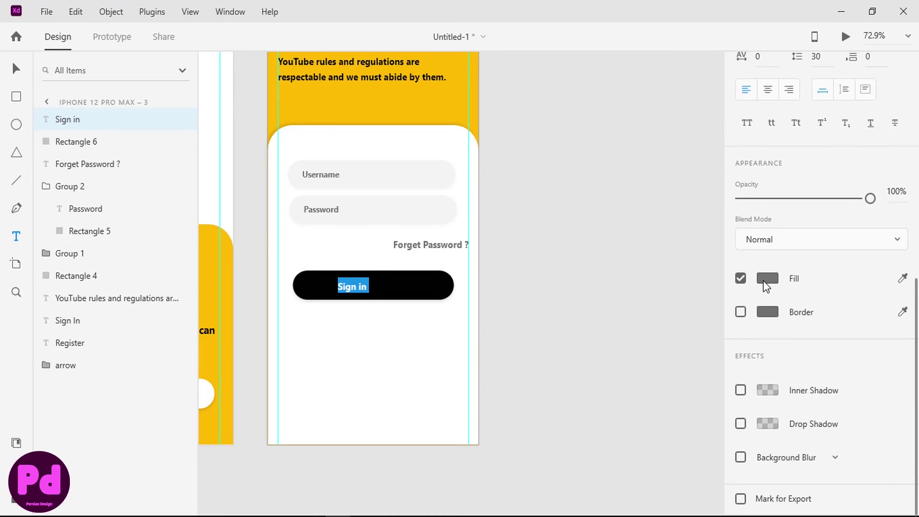
pyautogui.click(766, 278)
pyautogui.click(598, 362)
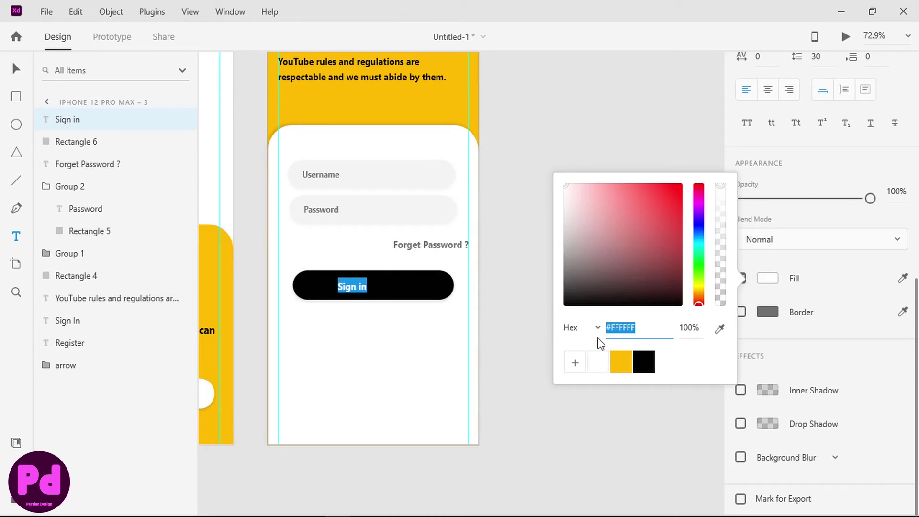
pyautogui.click(743, 298)
# Increase the font size of the "Sign in" button text.
pyautogui.scroll(5, 757, 206)
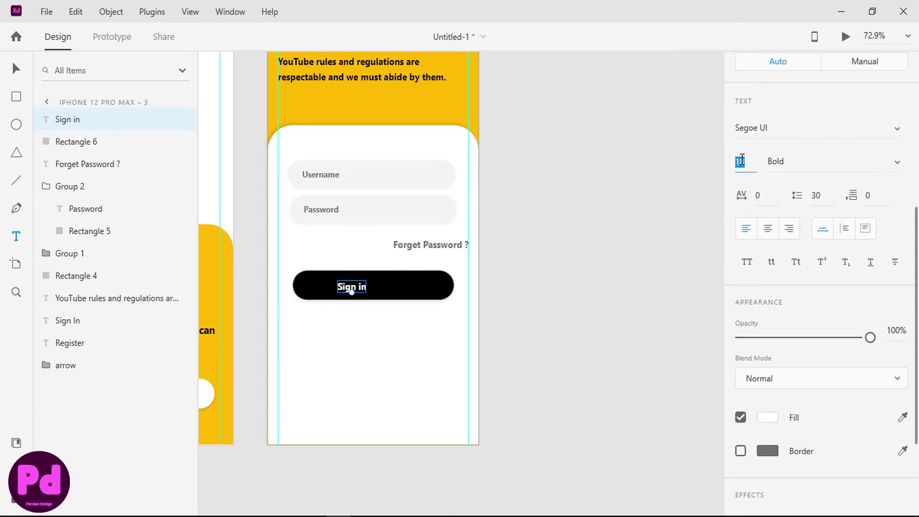
pyautogui.press('Return')
pyautogui.click(744, 164)
pyautogui.press('Return')
# Center the "Sign in" text horizontally on the black button.
pyautogui.click(16, 68)
pyautogui.keyDown('shift'); pyautogui.click(411, 287); pyautogui.keyUp('shift')
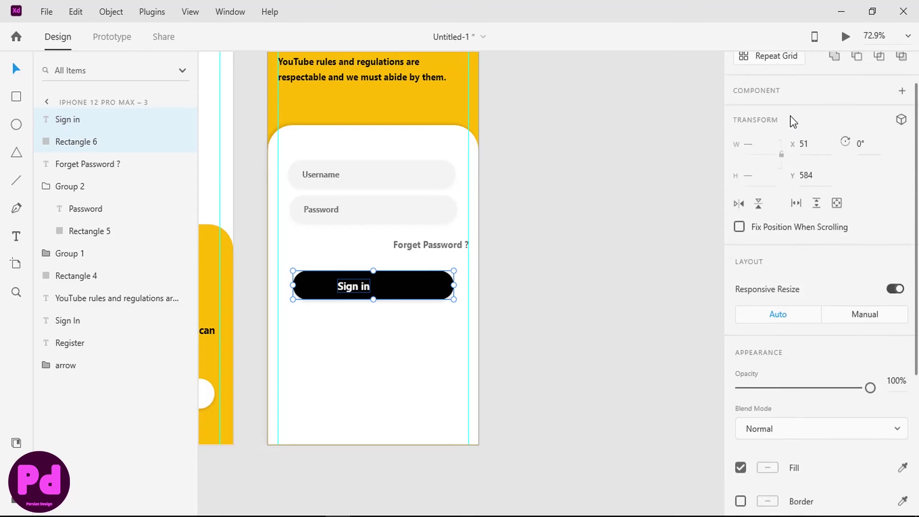
pyautogui.click(856, 70)
pyautogui.click(574, 259)
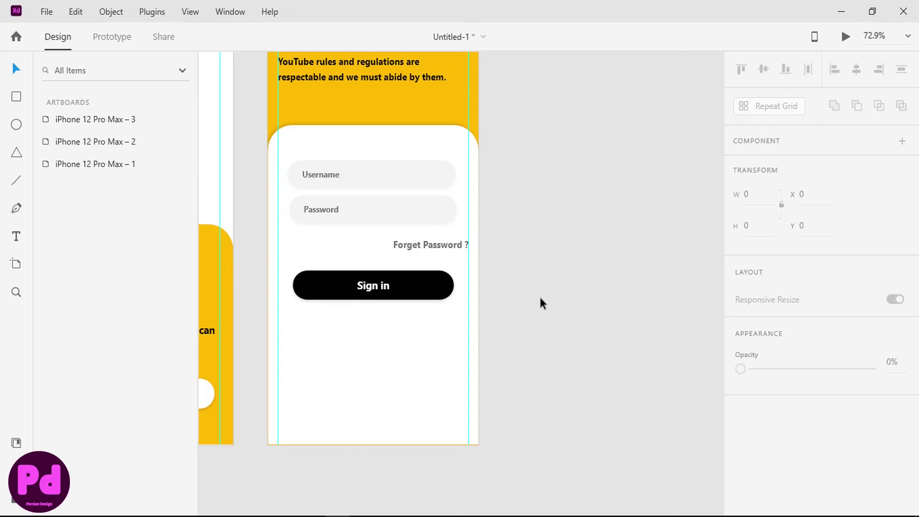
pyautogui.scroll(-3, 540, 299)
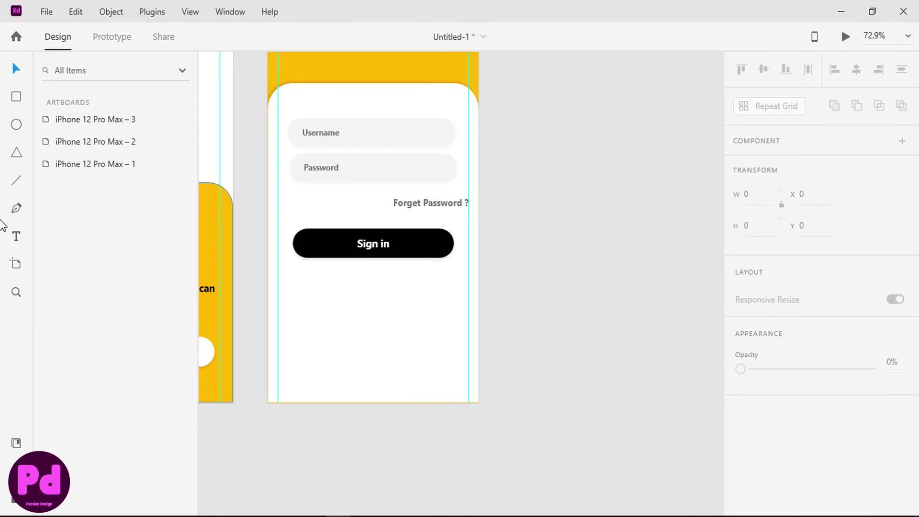
pyautogui.click(17, 124)
pyautogui.moveTo(290, 300); pyautogui.dragTo(455, 326)
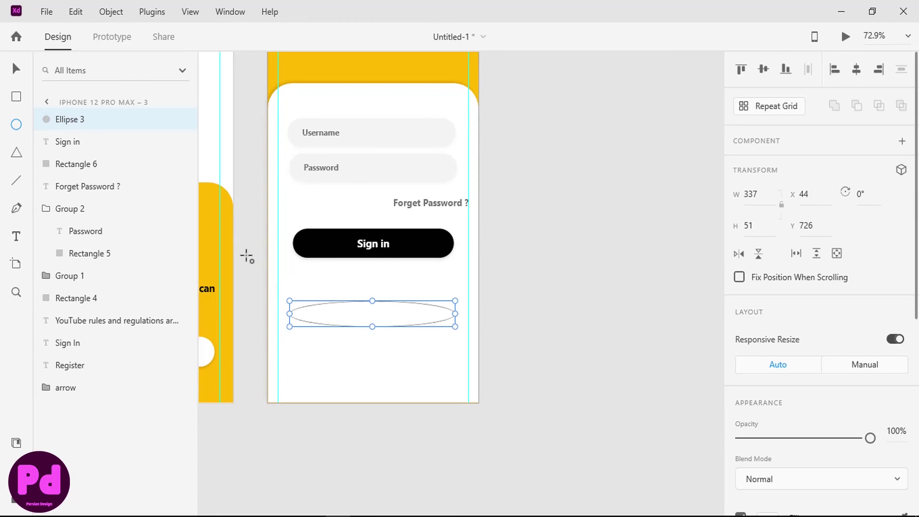
pyautogui.press('Delete')
# Draw a rectangle below the Sign in button with corner radius 150, no border and a drop shadow, and reduce its height.
pyautogui.press('r')
pyautogui.moveTo(293, 296); pyautogui.dragTo(456, 341)
pyautogui.scroll(-5, 825, 257)
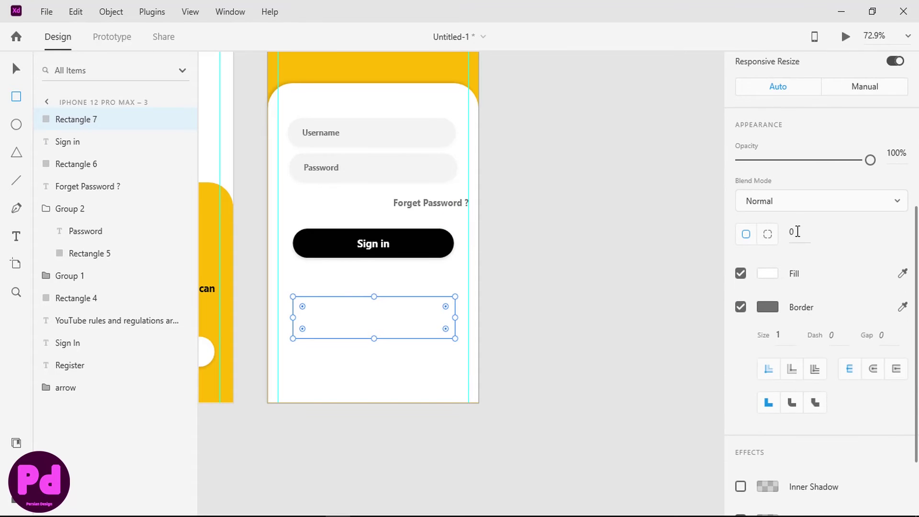
pyautogui.write('50')
pyautogui.press('Return')
pyautogui.click(741, 307)
pyautogui.click(741, 423)
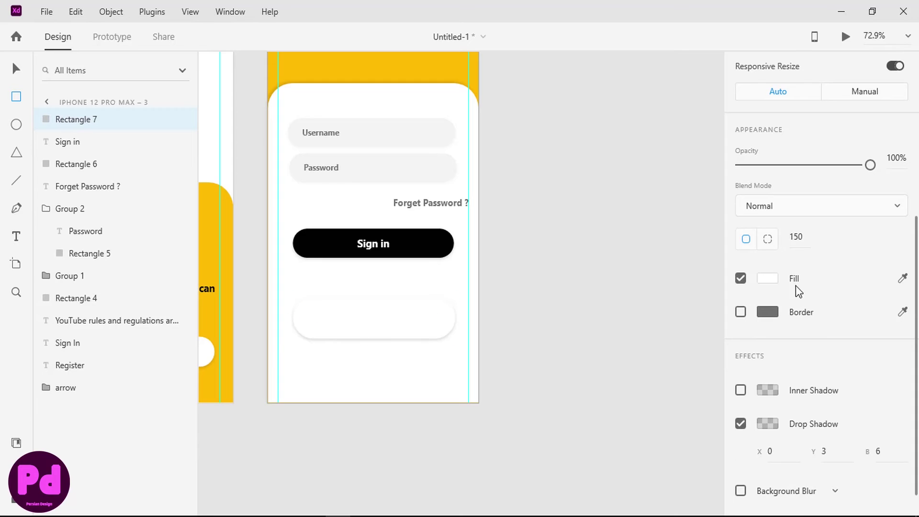
pyautogui.moveTo(374, 338); pyautogui.dragTo(374, 323)
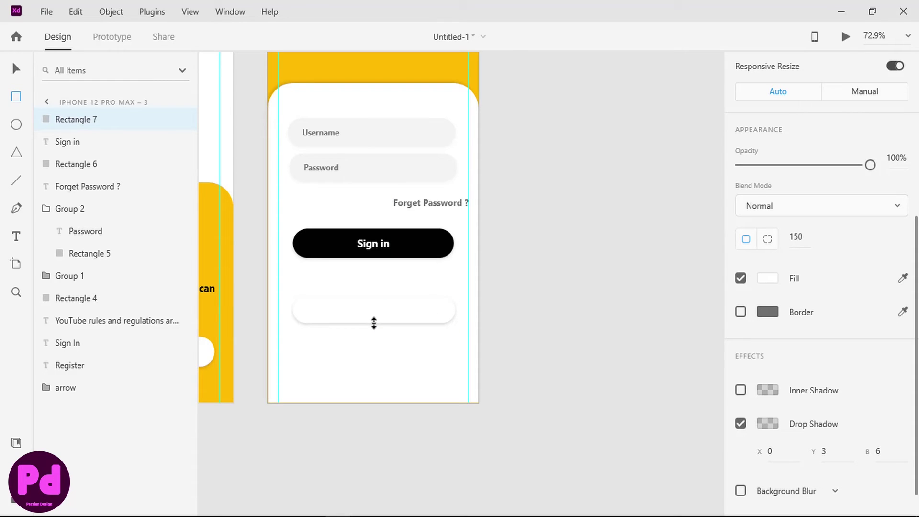
pyautogui.moveTo(374, 323); pyautogui.dragTo(374, 322)
# Copy the back arrow from the artboard's header and place the copy, pointing right, inside the right end of the new white button.
pyautogui.scroll(4, 337, 158)
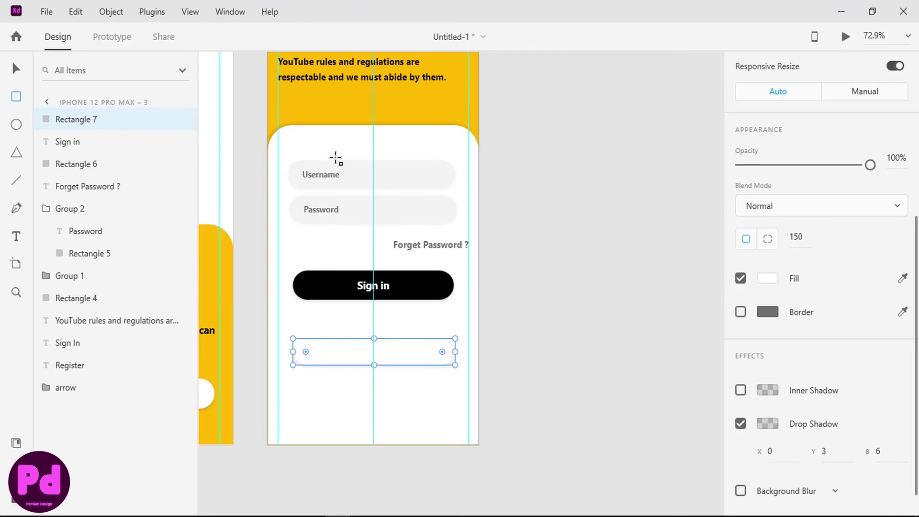
pyautogui.press('v')
pyautogui.scroll(1, 296, 130)
pyautogui.click(286, 62)
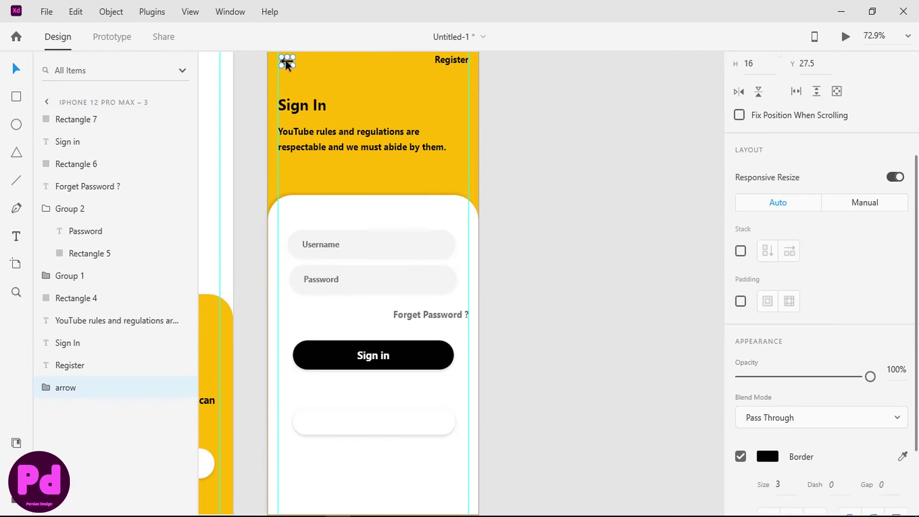
pyautogui.hotkey('ctrl', 'c')
pyautogui.scroll(-2, 402, 292)
pyautogui.click(401, 391)
pyautogui.hotkey('ctrl', 'v')
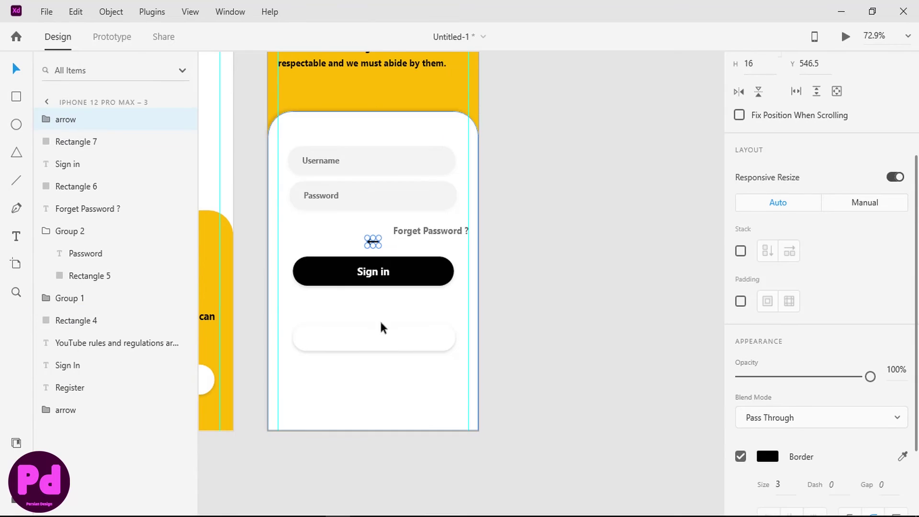
pyautogui.moveTo(389, 243); pyautogui.dragTo(439, 339)
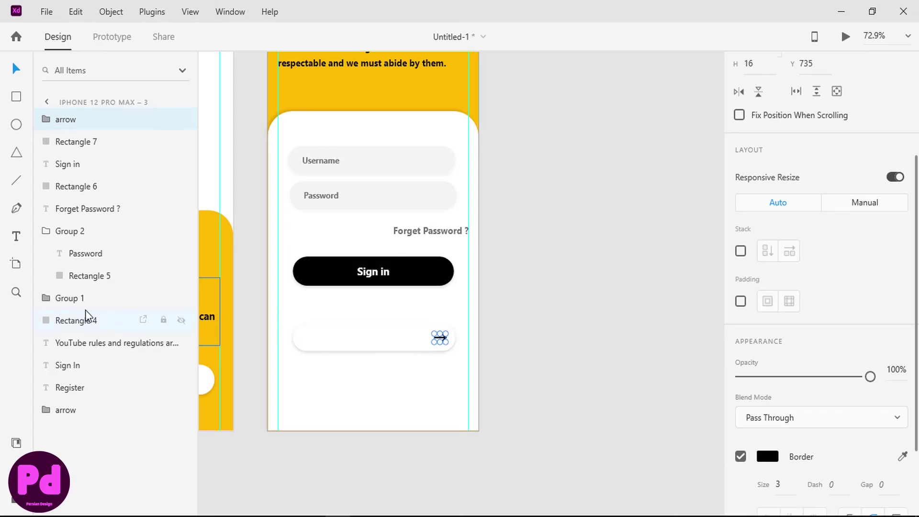
# Add the text "Continue with Google" on the white button and set its font size to 18.
pyautogui.click(19, 236)
pyautogui.click(327, 339)
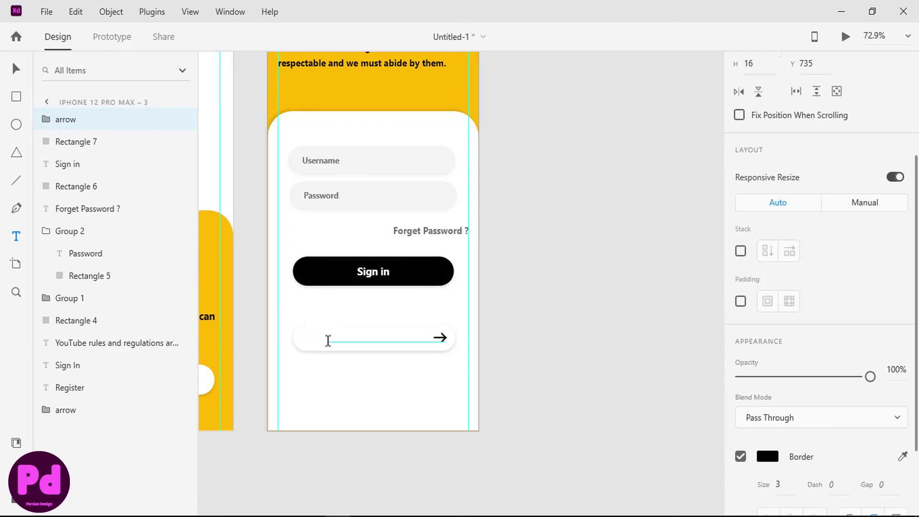
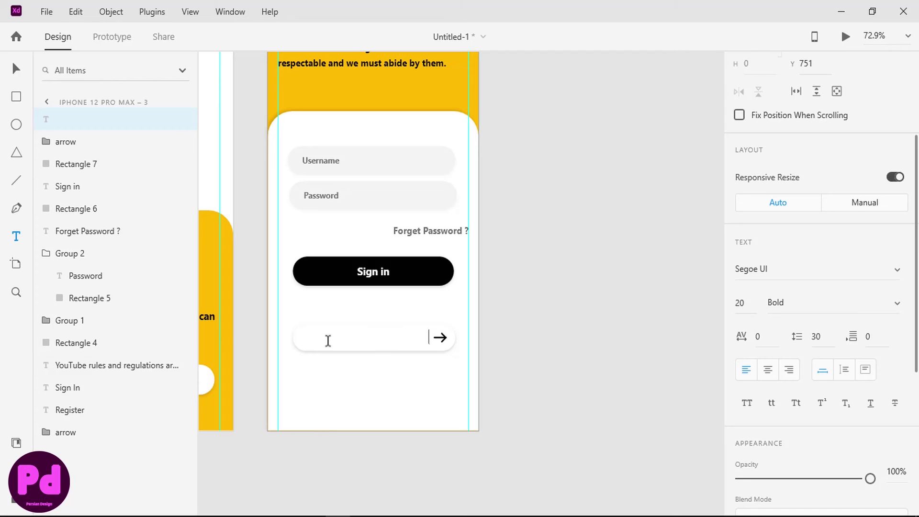
pyautogui.write('Continue with Google')
pyautogui.scroll(-5, 819, 211)
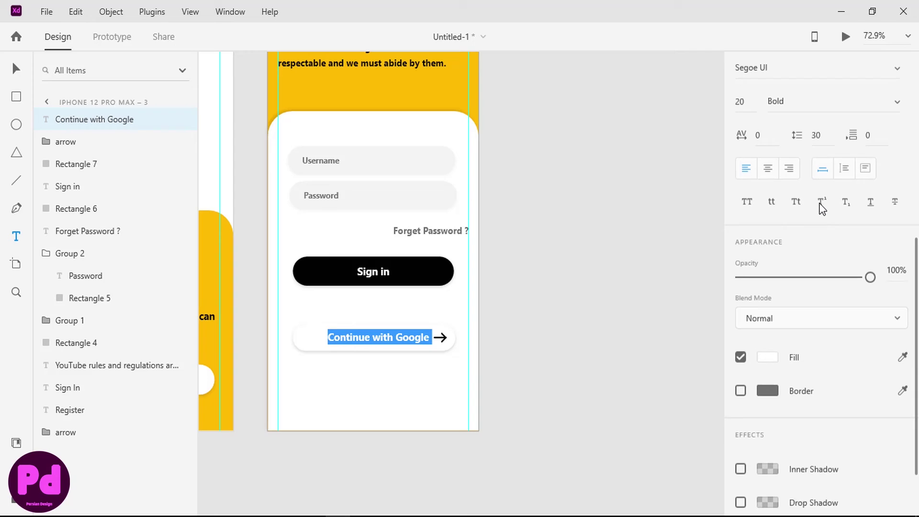
pyautogui.click(739, 95)
pyautogui.write('18')
pyautogui.press('Return')
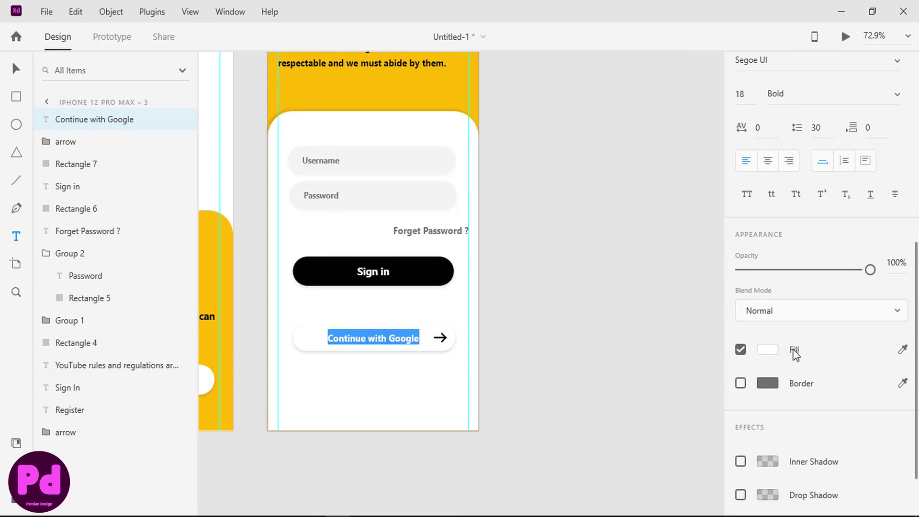
# Give the "Continue with Google" text a black fill.
pyautogui.click(768, 350)
pyautogui.click(644, 433)
pyautogui.click(468, 466)
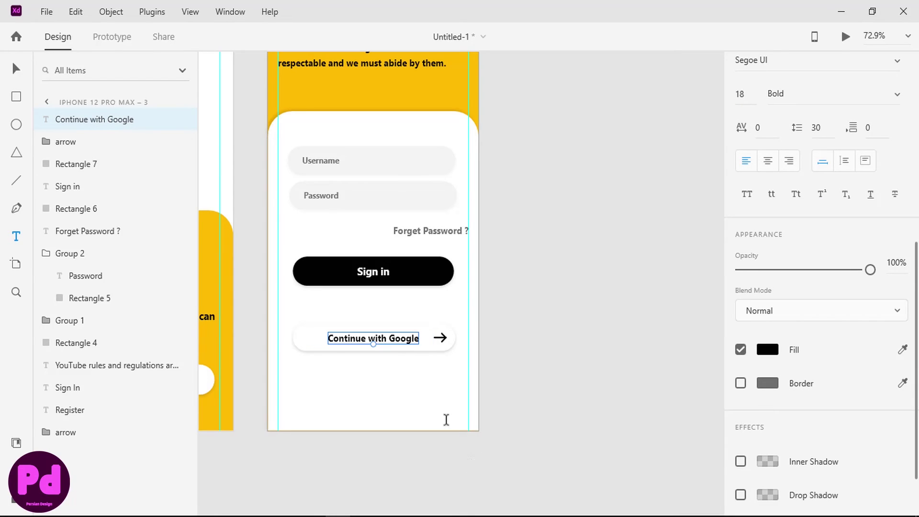
# Turn off responsive resize for the arrow in the white button and scale it down to about 13.88 by 10.65.
pyautogui.click(440, 338)
pyautogui.scroll(4, 441, 335)
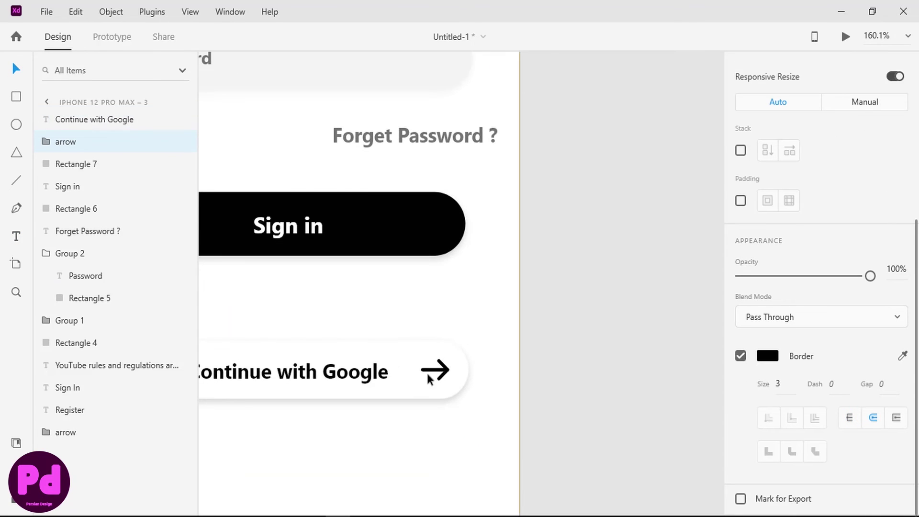
pyautogui.click(429, 379)
pyautogui.moveTo(422, 370); pyautogui.dragTo(426, 365)
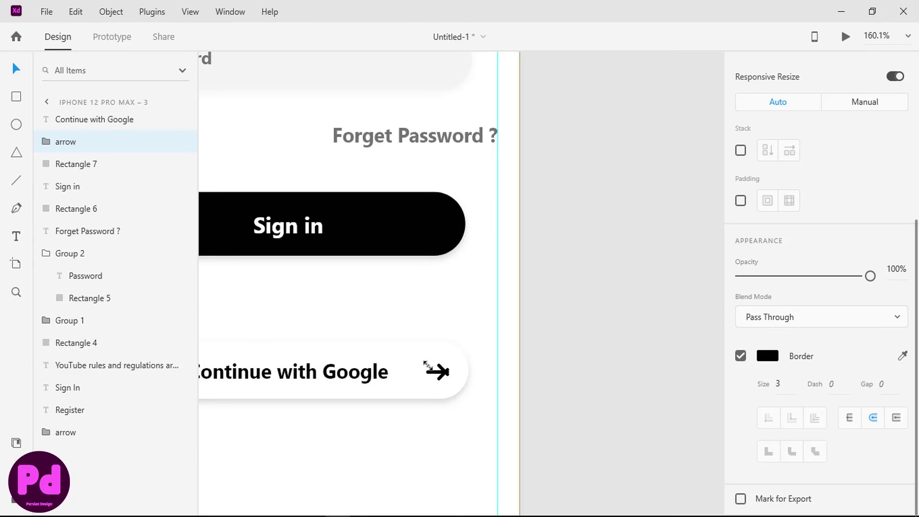
pyautogui.click(435, 372)
pyautogui.click(895, 76)
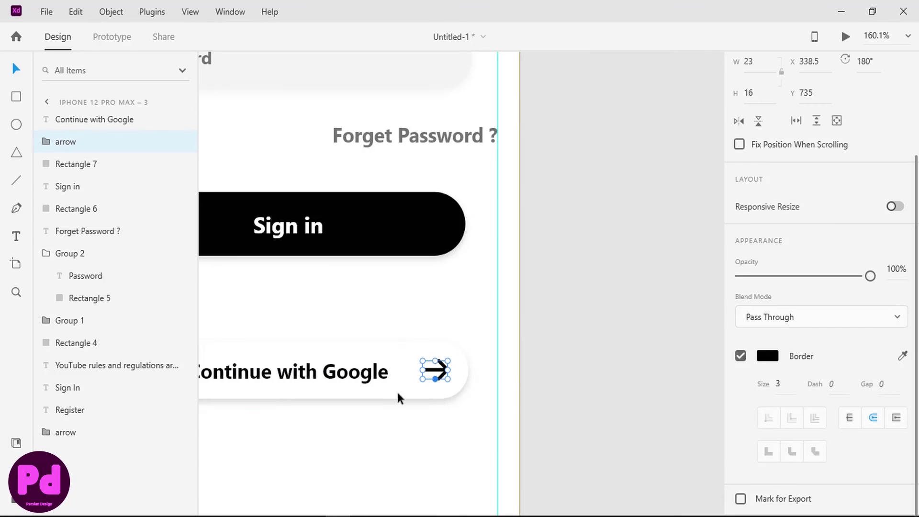
pyautogui.moveTo(422, 369); pyautogui.dragTo(428, 367)
pyautogui.hotkey('ctrl', 'z')
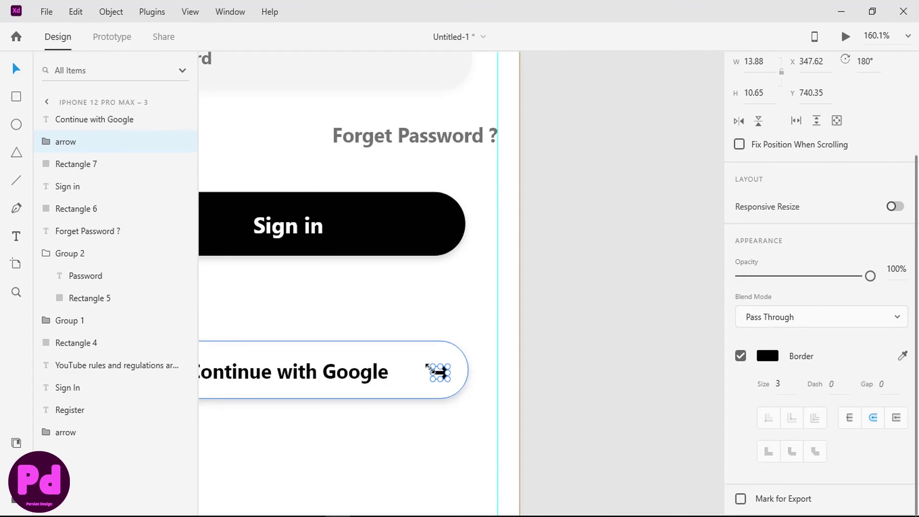
# Import the google logo image into the Sign In artboard.
pyautogui.hotkey('ctrl', '0')
pyautogui.scroll(5, 648, 372)
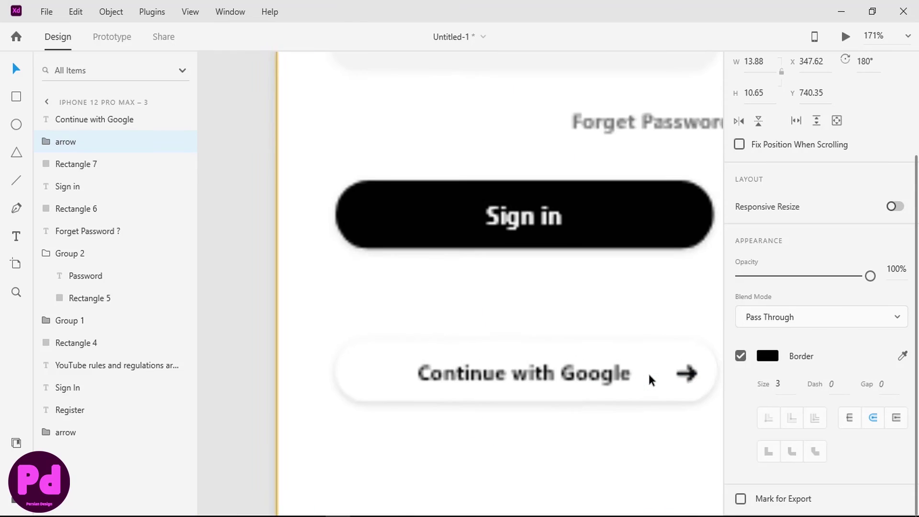
pyautogui.scroll(-1, 652, 378)
pyautogui.scroll(-2, 511, 365)
pyautogui.hscroll(3, 511, 366)
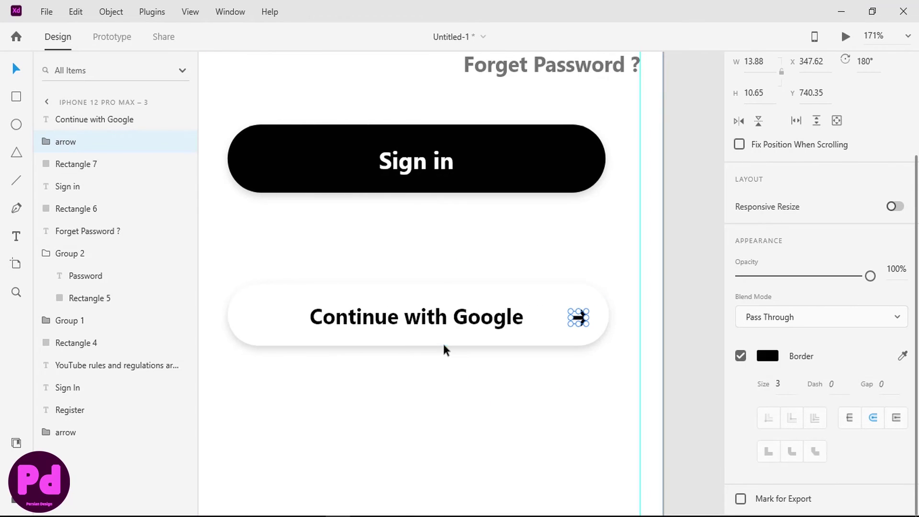
pyautogui.scroll(-1, 443, 349)
pyautogui.scroll(-1, 442, 341)
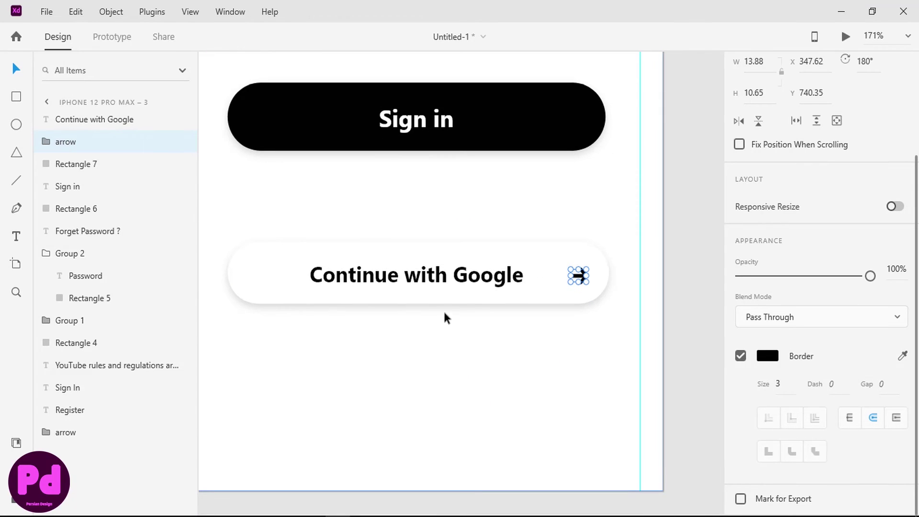
pyautogui.click(584, 342)
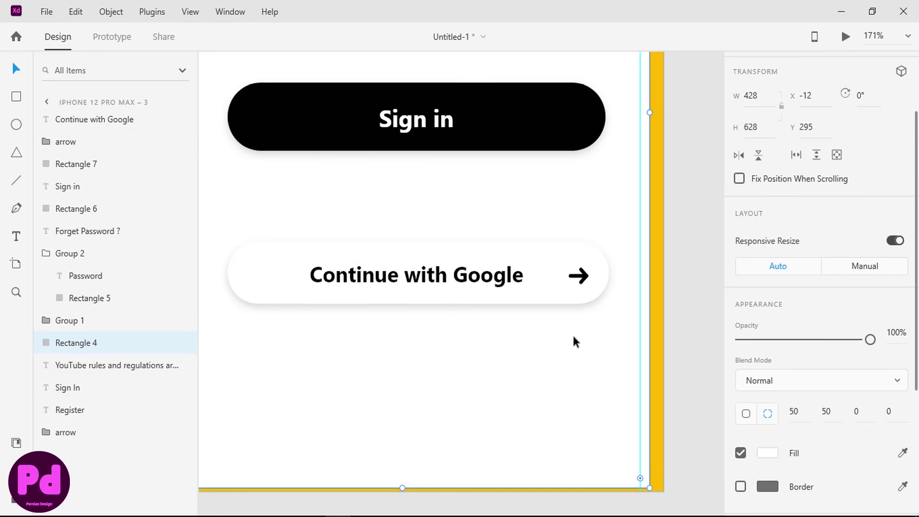
pyautogui.click(47, 12)
pyautogui.click(117, 293)
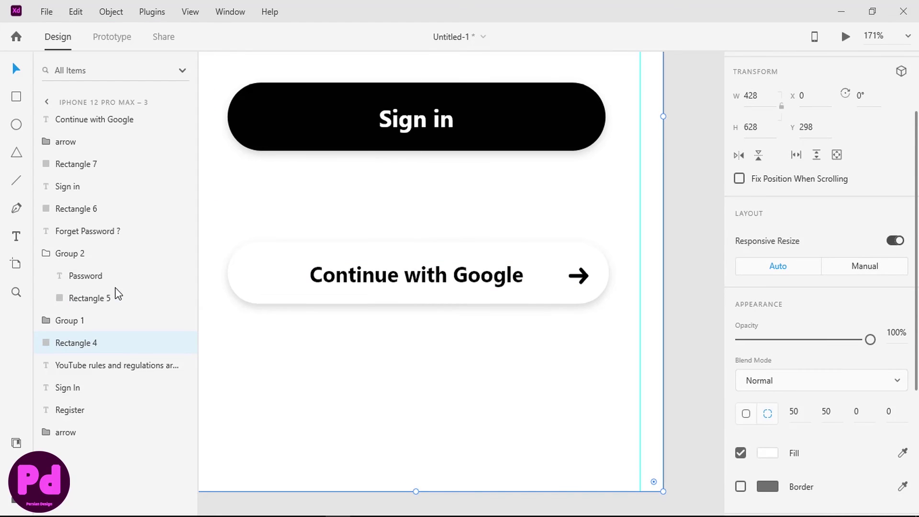
pyautogui.doubleClick(319, 196)
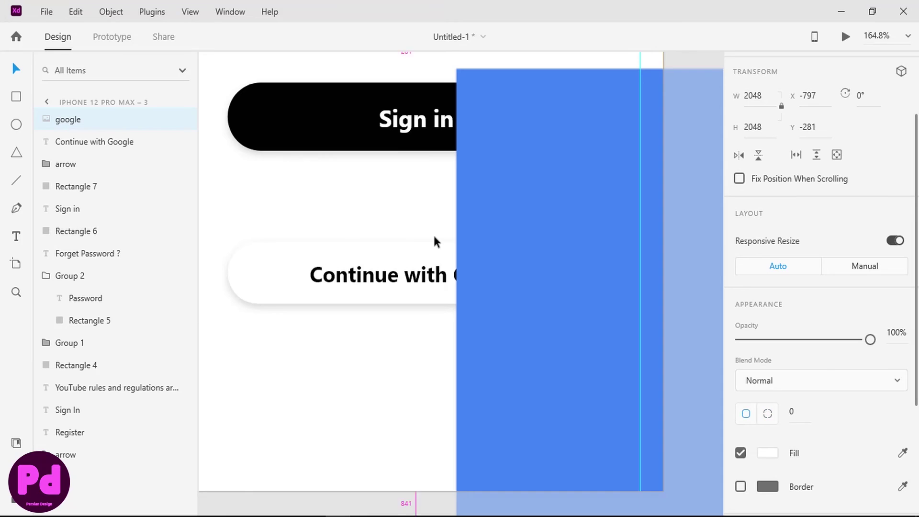
# Shrink the imported Google logo to about 36 by 36 and place it inside the left end of the white button.
pyautogui.scroll(-5, 433, 233)
pyautogui.moveTo(432, 498); pyautogui.dragTo(429, 252)
pyautogui.scroll(5, 430, 261)
pyautogui.scroll(3, 429, 249)
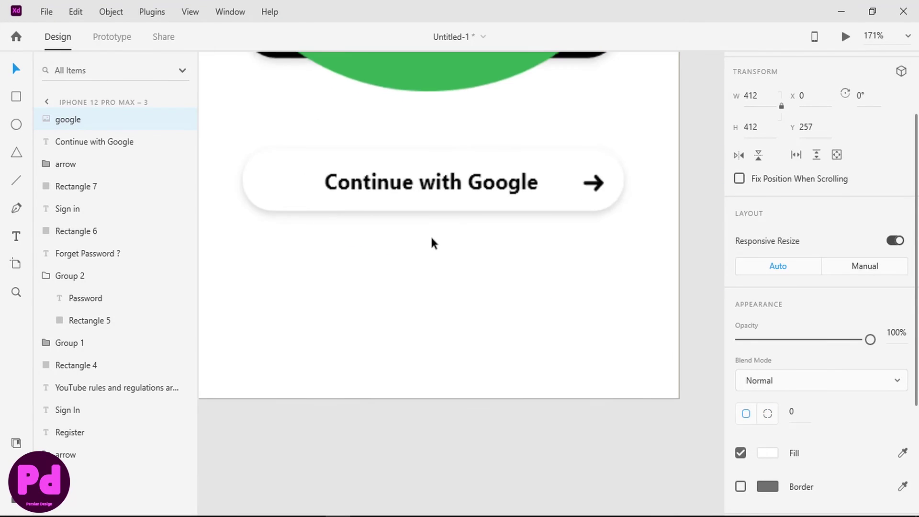
pyautogui.scroll(-3, 430, 235)
pyautogui.moveTo(425, 152); pyautogui.dragTo(422, 359)
pyautogui.moveTo(445, 78); pyautogui.dragTo(350, 205)
# Align the Google logo, the "Continue with Google" text and the arrow to a common vertical middle.
pyautogui.keyDown('shift'); pyautogui.click(410, 206); pyautogui.keyUp('shift')
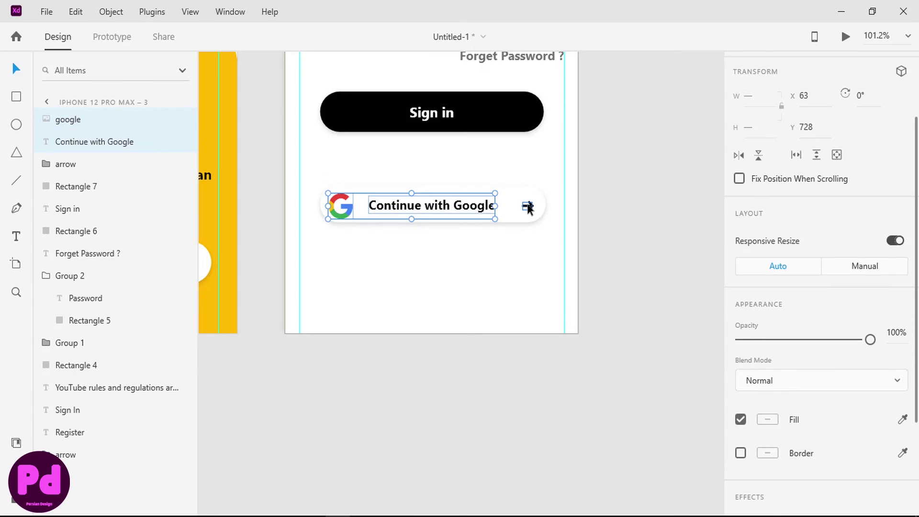
pyautogui.keyDown('shift'); pyautogui.click(527, 206); pyautogui.keyUp('shift')
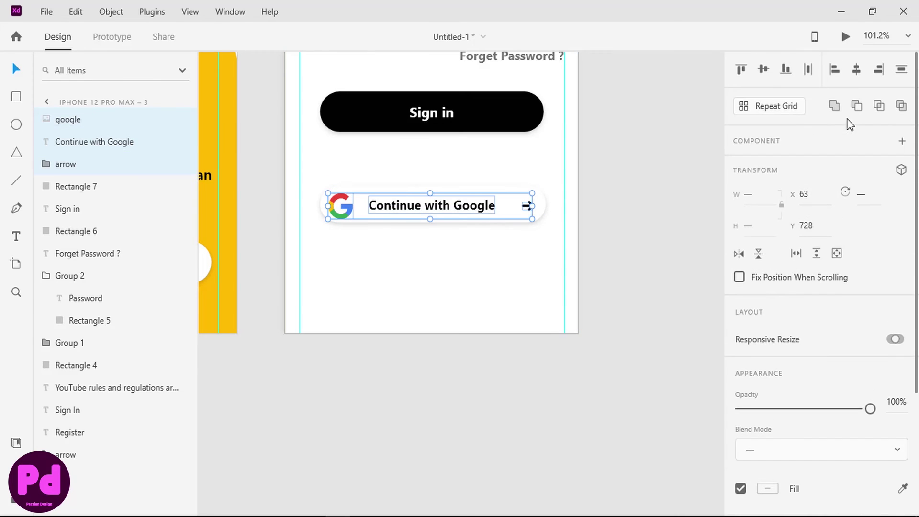
pyautogui.click(765, 70)
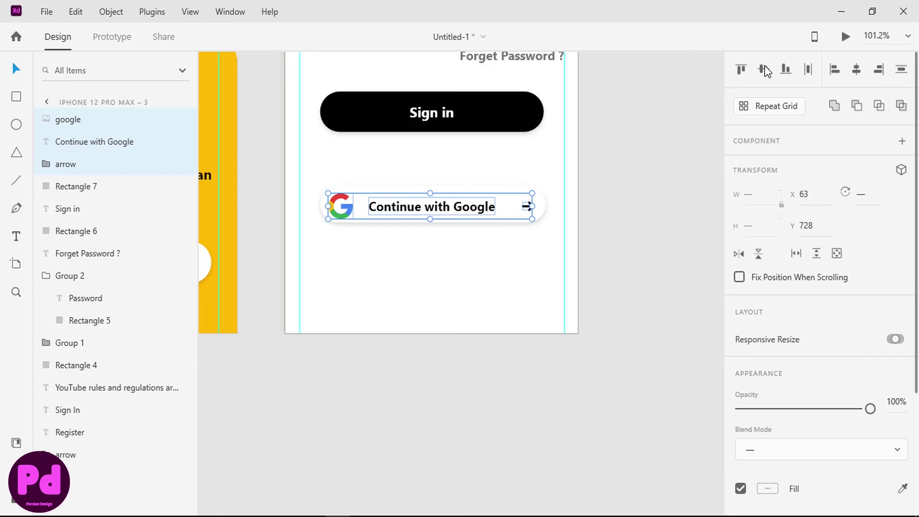
pyautogui.click(612, 202)
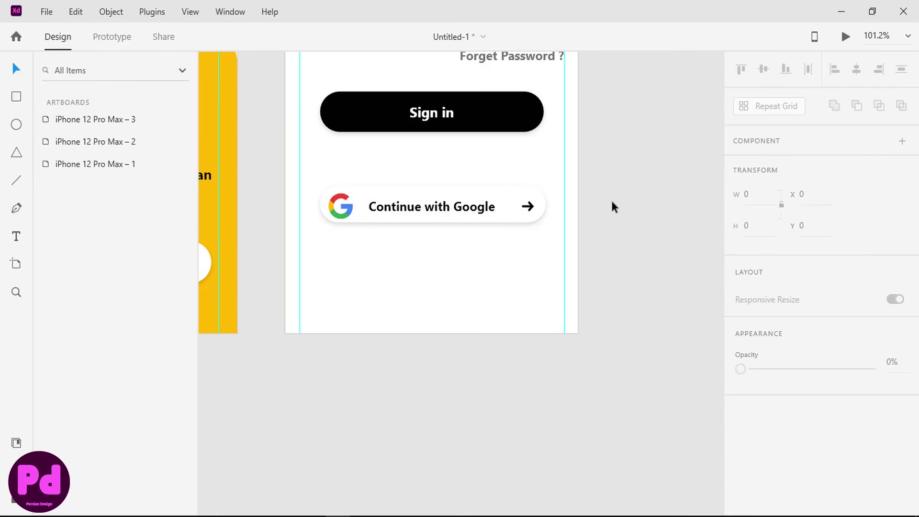
# Align the Google logo, text and arrow together with the white button's rectangle to the same vertical middle.
pyautogui.click(342, 211)
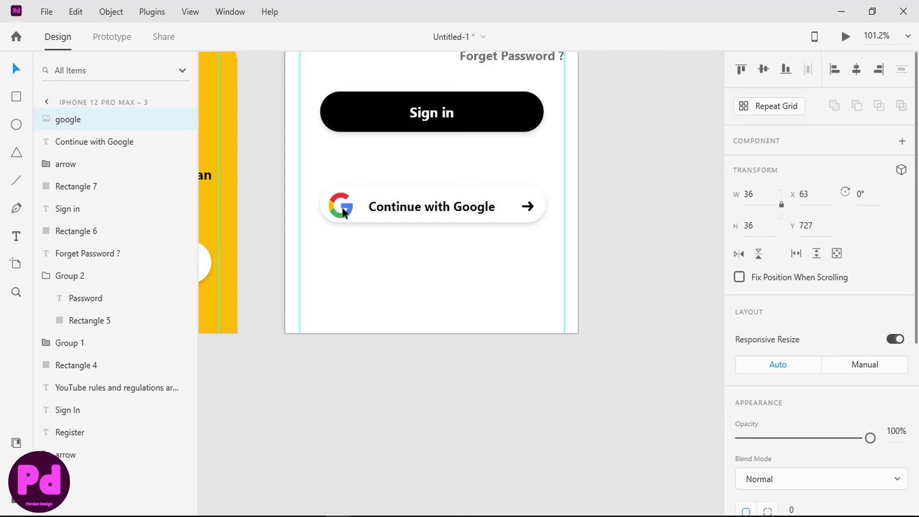
pyautogui.keyDown('shift'); pyautogui.click(376, 212); pyautogui.keyUp('shift')
pyautogui.keyDown('shift'); pyautogui.click(524, 207); pyautogui.keyUp('shift')
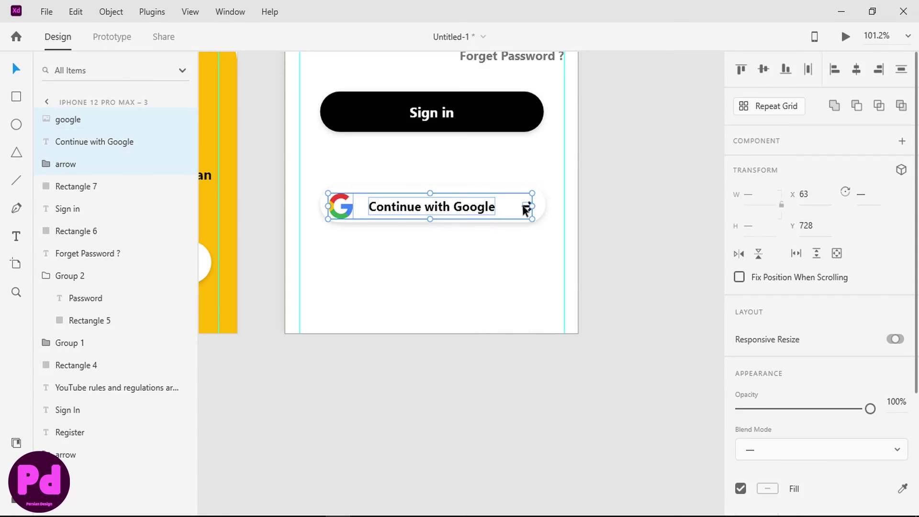
pyautogui.keyDown('shift'); pyautogui.click(541, 198); pyautogui.keyUp('shift')
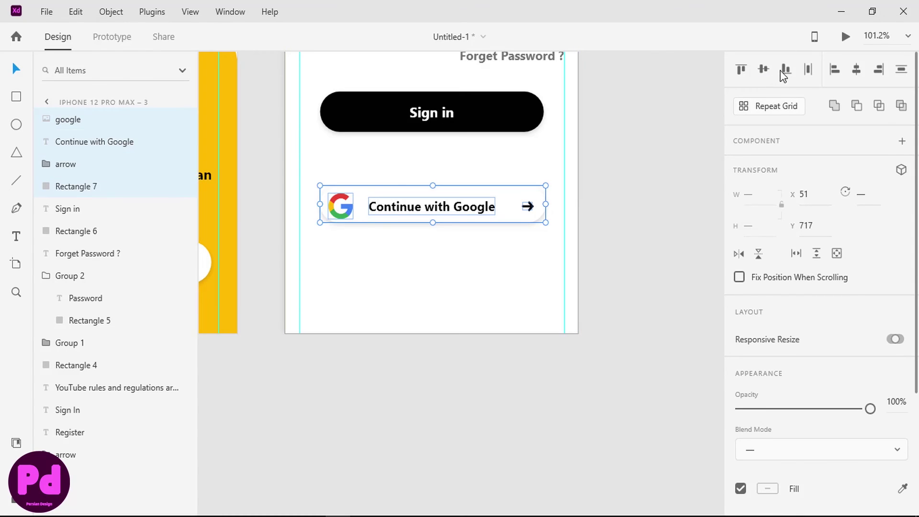
pyautogui.click(768, 70)
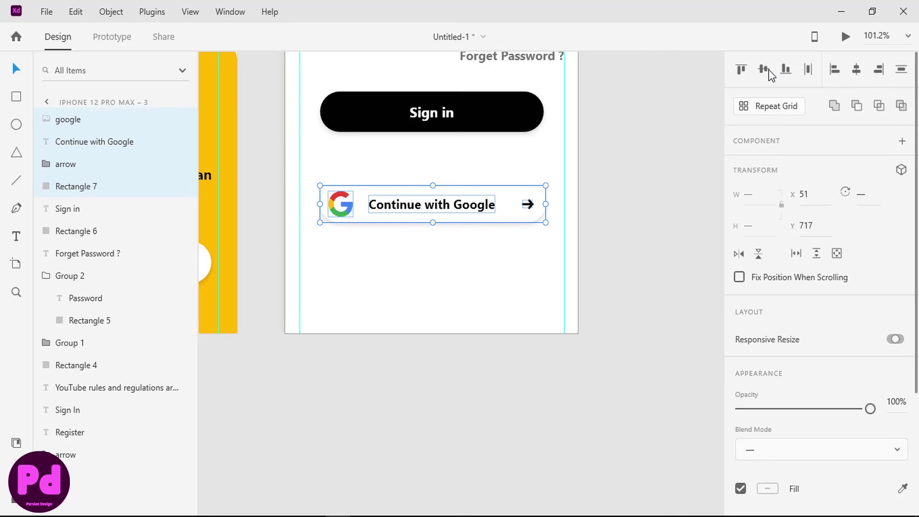
pyautogui.click(851, 70)
pyautogui.hotkey('ctrl', 'z')
pyautogui.click(632, 169)
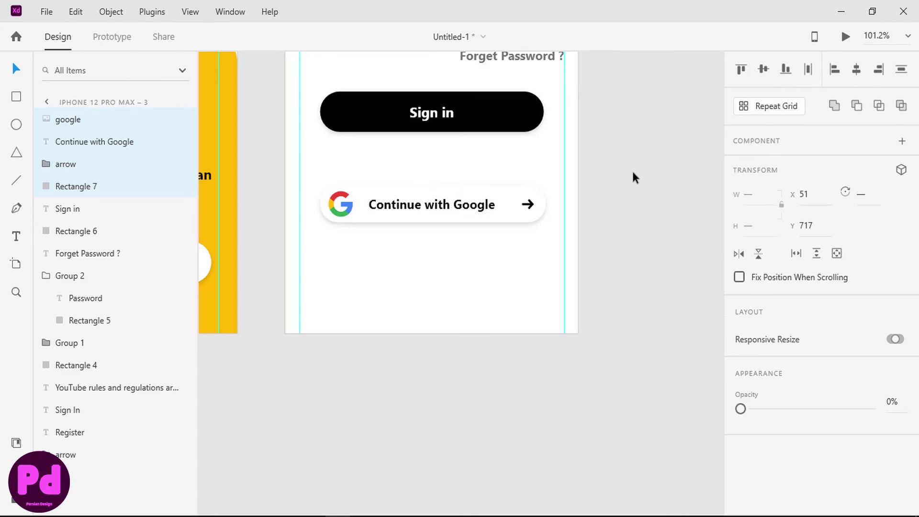
pyautogui.scroll(2, 587, 220)
pyautogui.click(524, 290)
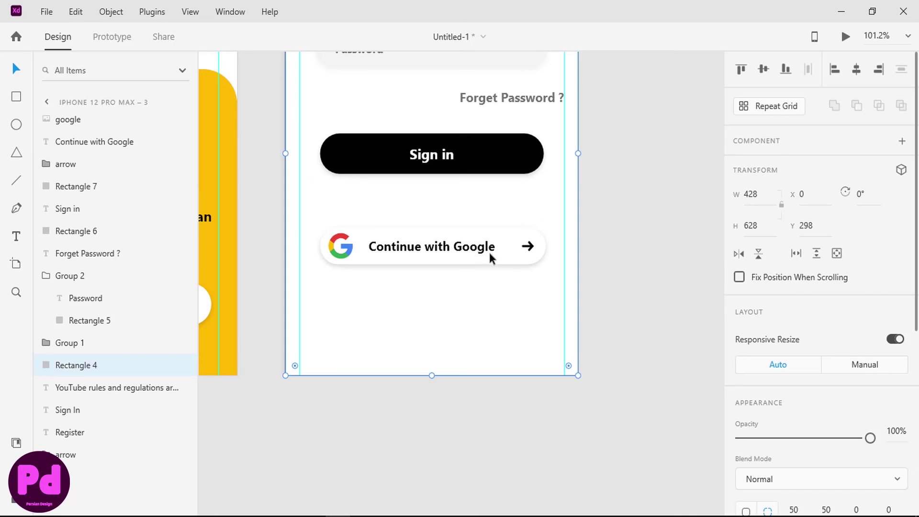
# Group the Google logo, text, arrow and white rectangle, duplicate the group, and place the copy just below the original button.
pyautogui.click(341, 246)
pyautogui.keyDown('shift'); pyautogui.click(486, 246); pyautogui.keyUp('shift')
pyautogui.keyDown('shift'); pyautogui.click(528, 247); pyautogui.keyUp('shift')
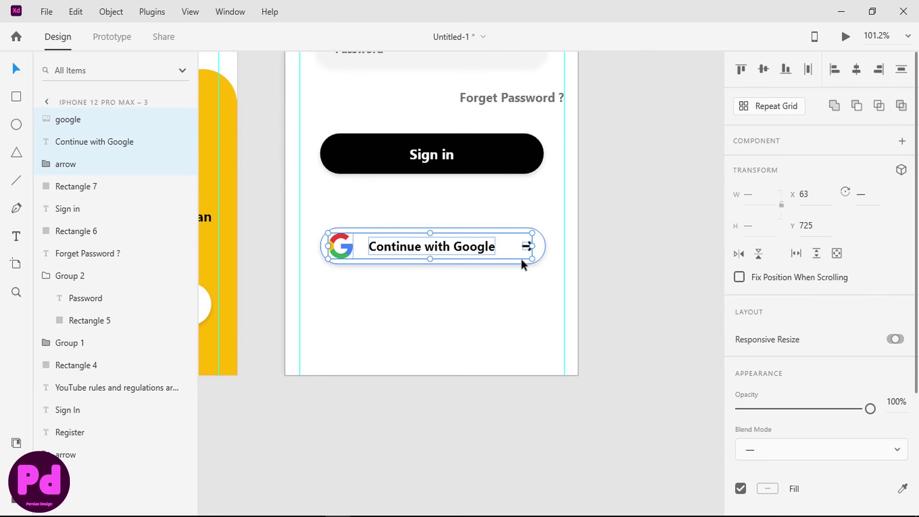
pyautogui.keyDown('shift'); pyautogui.click(539, 243); pyautogui.keyUp('shift')
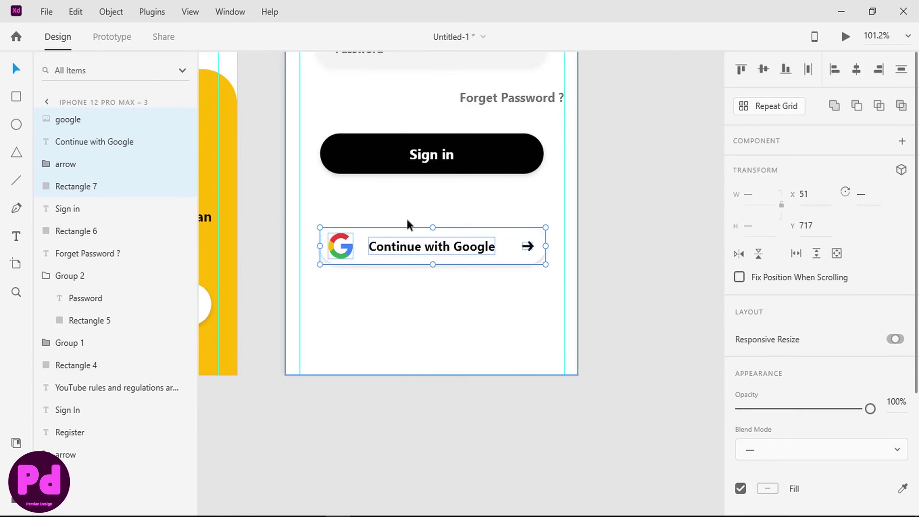
pyautogui.hotkey('ctrl', 'g')
pyautogui.hotkey('ctrl', 'd')
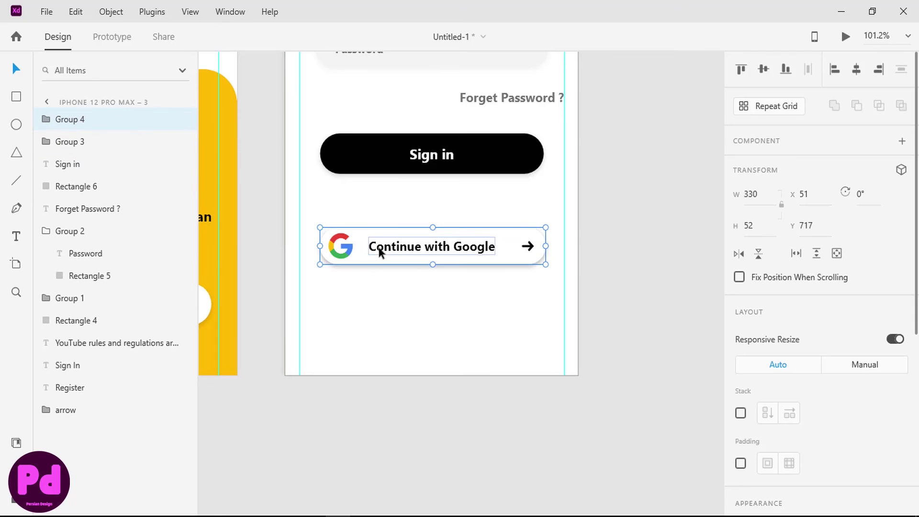
pyautogui.moveTo(358, 255); pyautogui.dragTo(382, 300)
# Replace the Google logo in the duplicated button by deleting it and importing the facebook image.
pyautogui.doubleClick(348, 294)
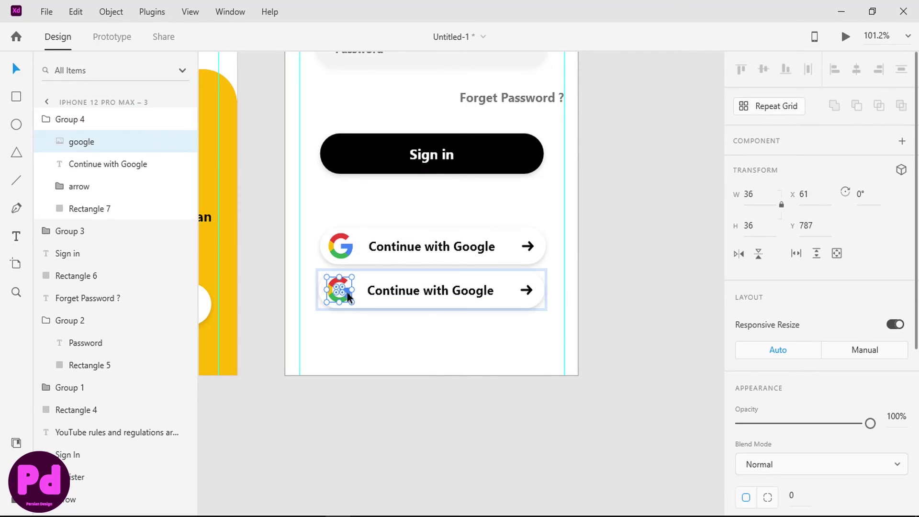
pyautogui.press('Delete')
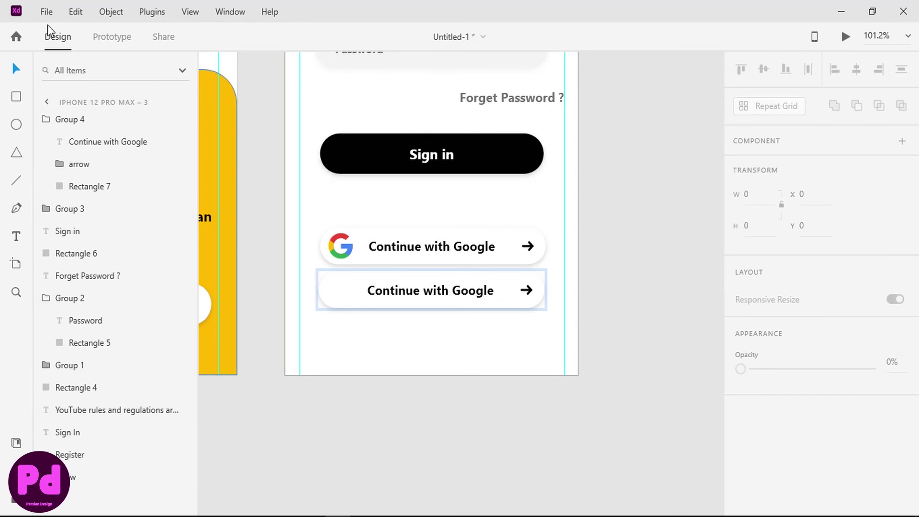
pyautogui.click(47, 11)
pyautogui.click(71, 294)
pyautogui.doubleClick(246, 182)
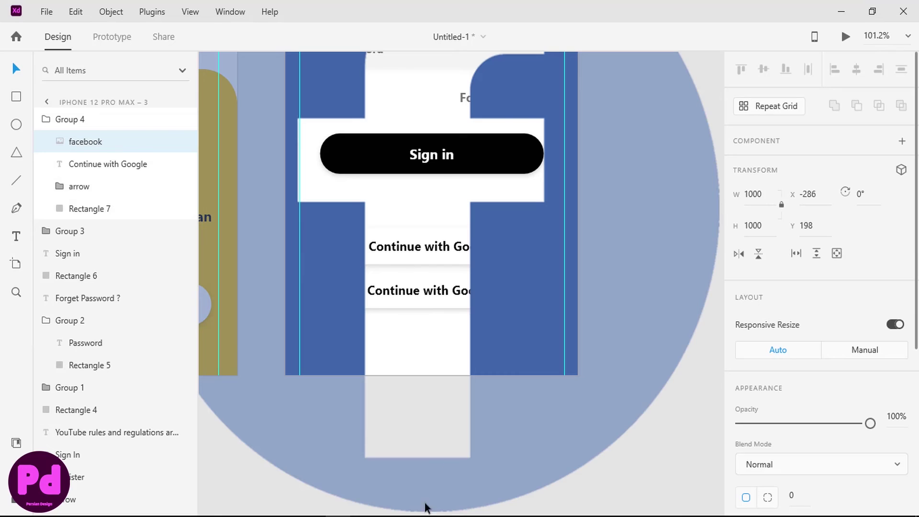
# Scale the imported Facebook logo to 50 by 50 and place it inside the left end of the lower white button.
pyautogui.click(750, 193)
pyautogui.write('50')
pyautogui.press('Return')
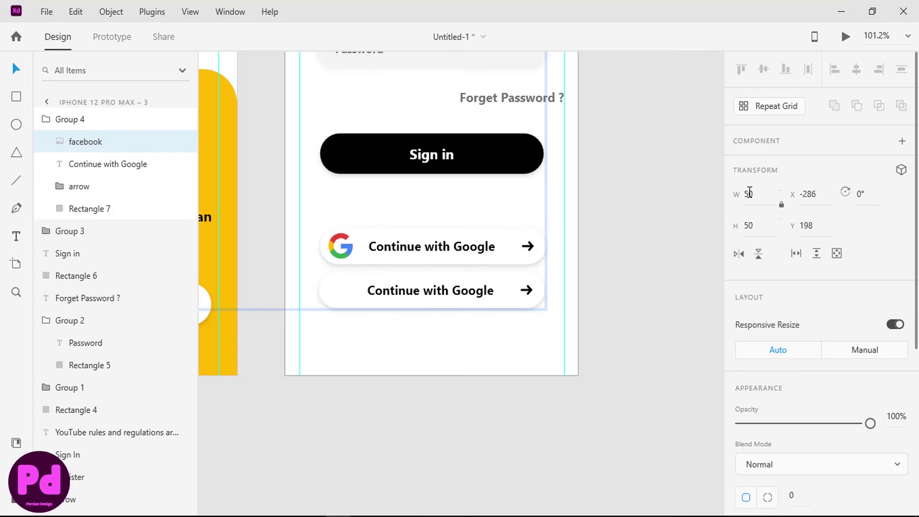
pyautogui.scroll(-4, 457, 195)
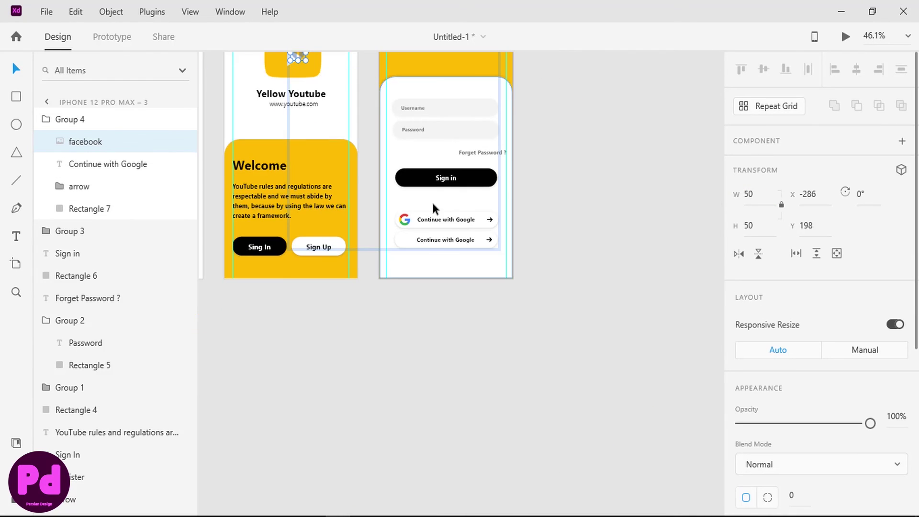
pyautogui.scroll(2, 432, 200)
pyautogui.moveTo(296, 90); pyautogui.dragTo(403, 275)
pyautogui.scroll(5, 403, 275)
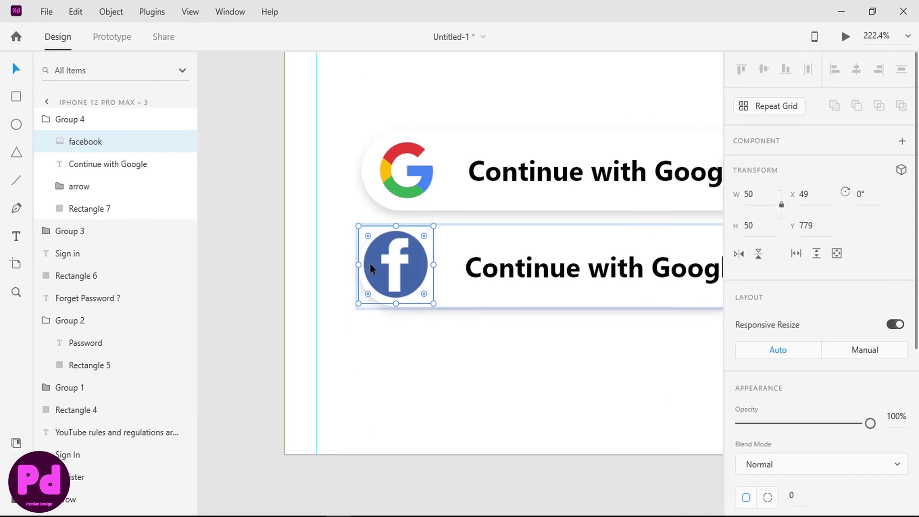
pyautogui.scroll(-4, 378, 255)
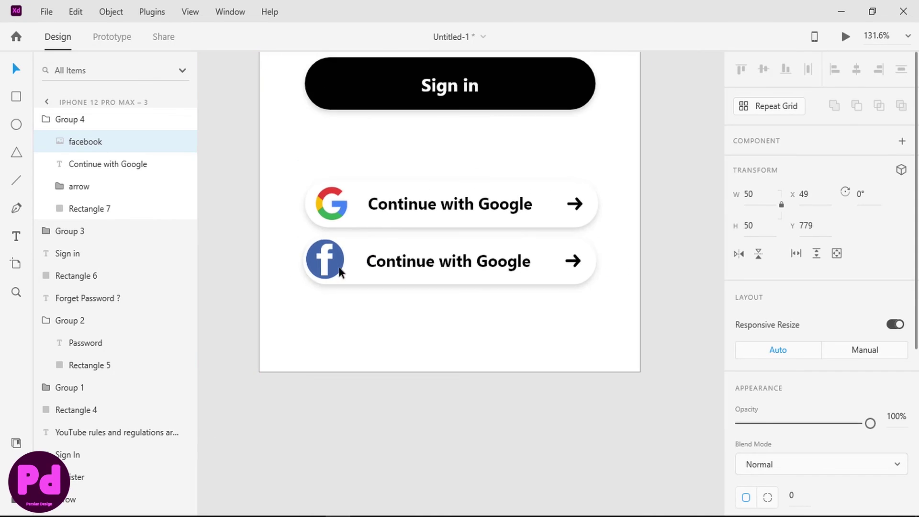
pyautogui.moveTo(324, 261); pyautogui.dragTo(333, 263)
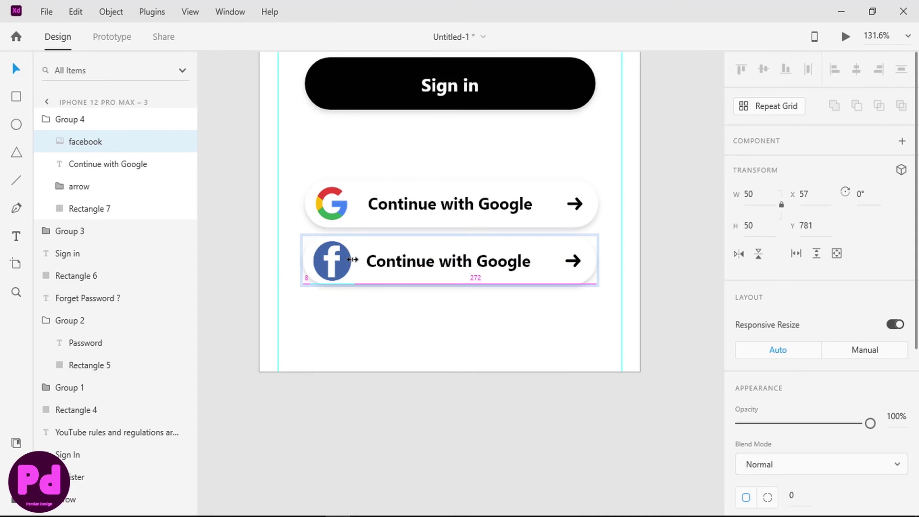
pyautogui.moveTo(352, 260); pyautogui.dragTo(333, 266)
pyautogui.hotkey('ctrl', 'z')
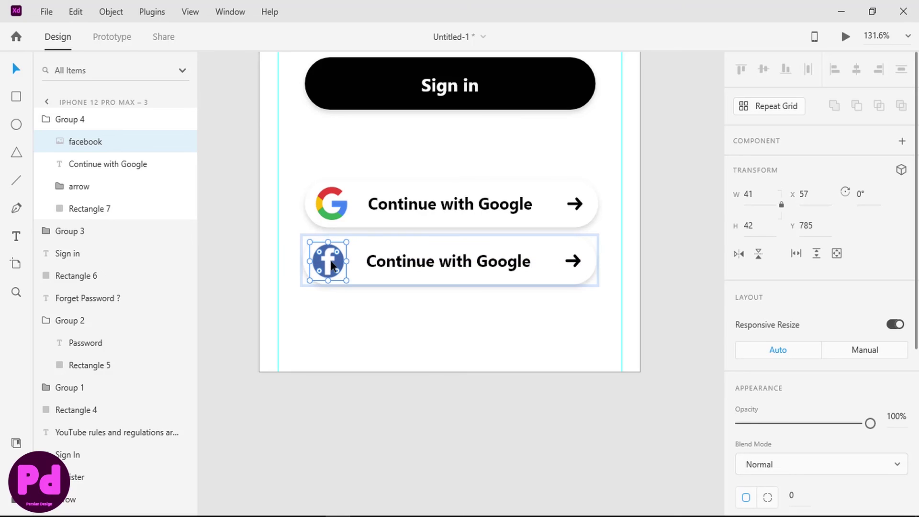
pyautogui.hotkey('ctrl', 'z')
# Set the Facebook logo's size to 48 by 48.
pyautogui.click(758, 199)
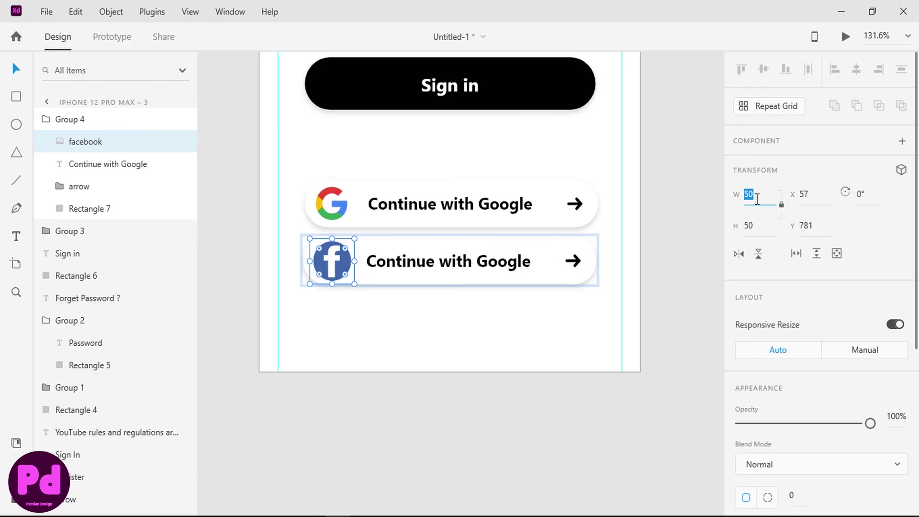
pyautogui.write('48')
pyautogui.press('Return')
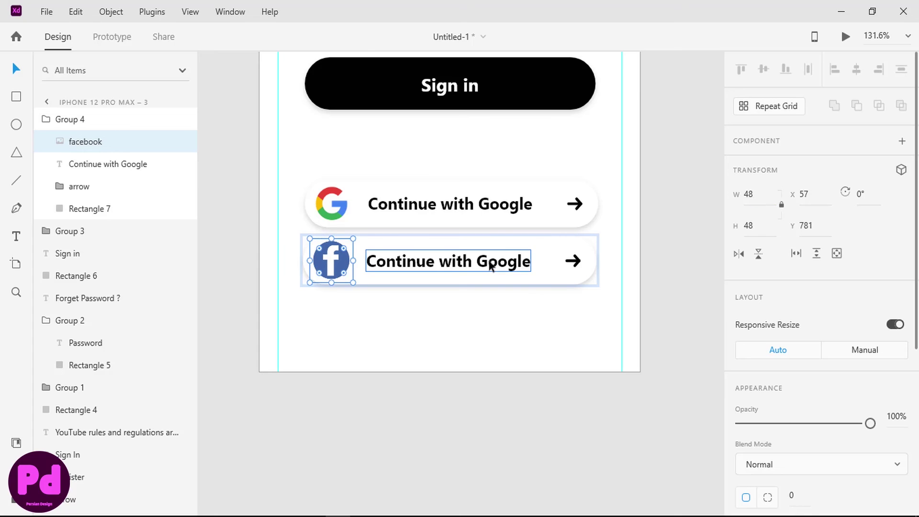
# Change the lower button's label to "Continue with FaceBook".
pyautogui.doubleClick(527, 262)
pyautogui.moveTo(477, 262); pyautogui.dragTo(538, 262)
pyautogui.write('FaceBook')
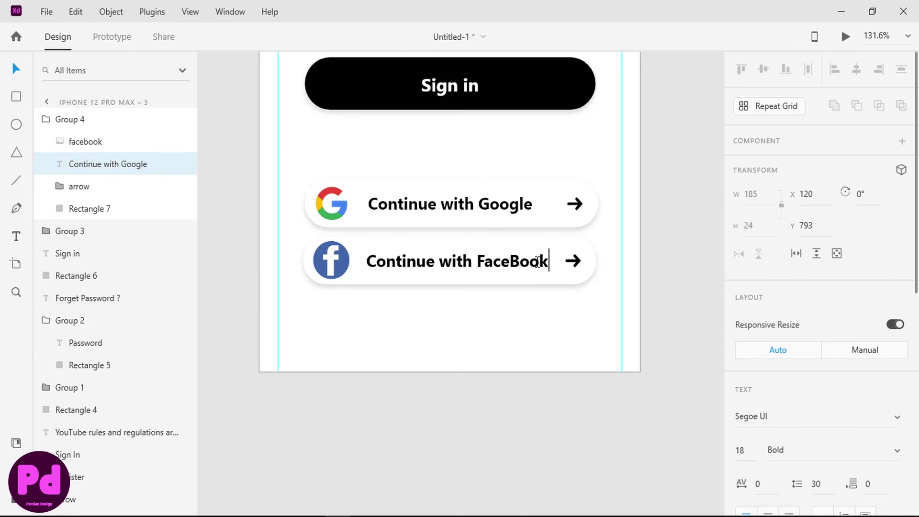
pyautogui.press('Escape')
# Align the Facebook logo, label and arrow with the lower button's rectangle to a common vertical middle.
pyautogui.keyDown('shift'); pyautogui.click(579, 267); pyautogui.keyUp('shift')
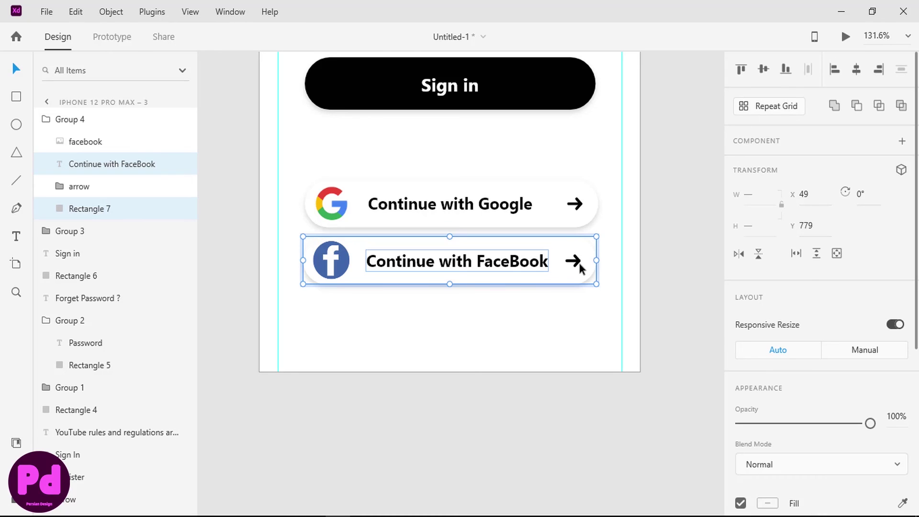
pyautogui.click(103, 142)
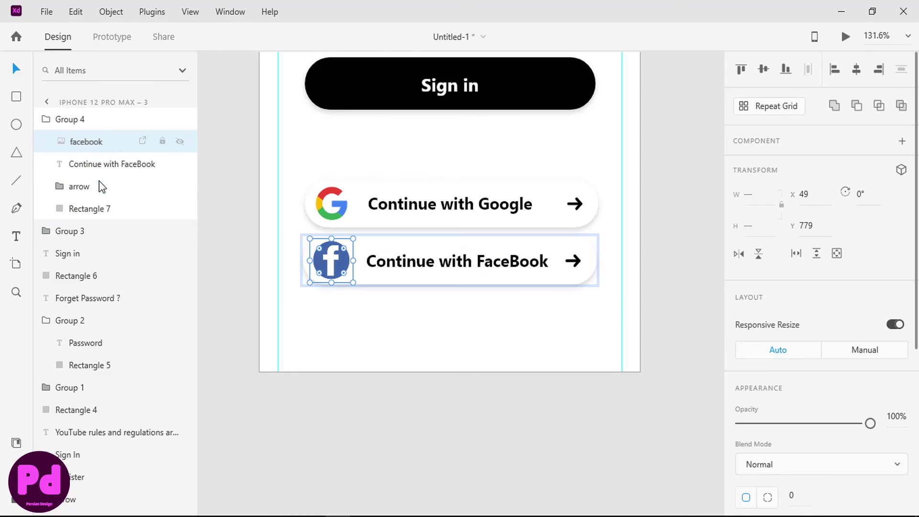
pyautogui.keyDown('shift'); pyautogui.click(98, 208); pyautogui.keyUp('shift')
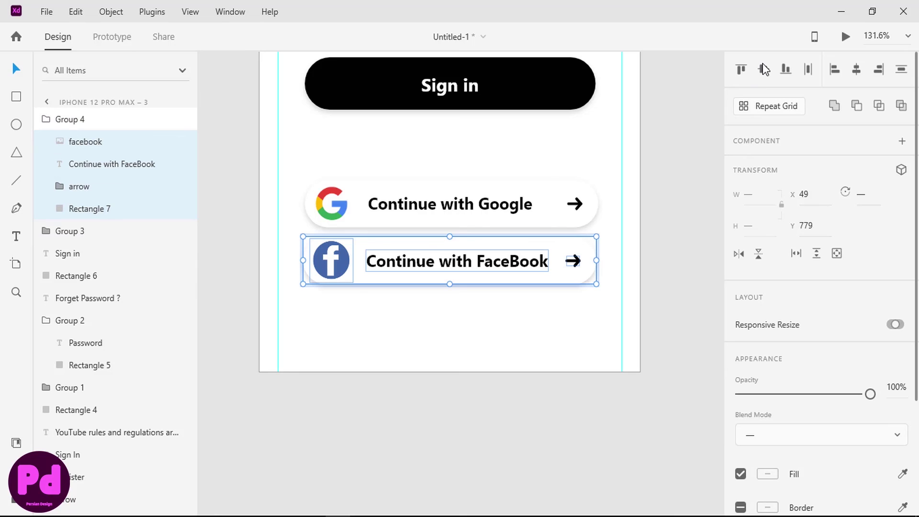
pyautogui.click(664, 182)
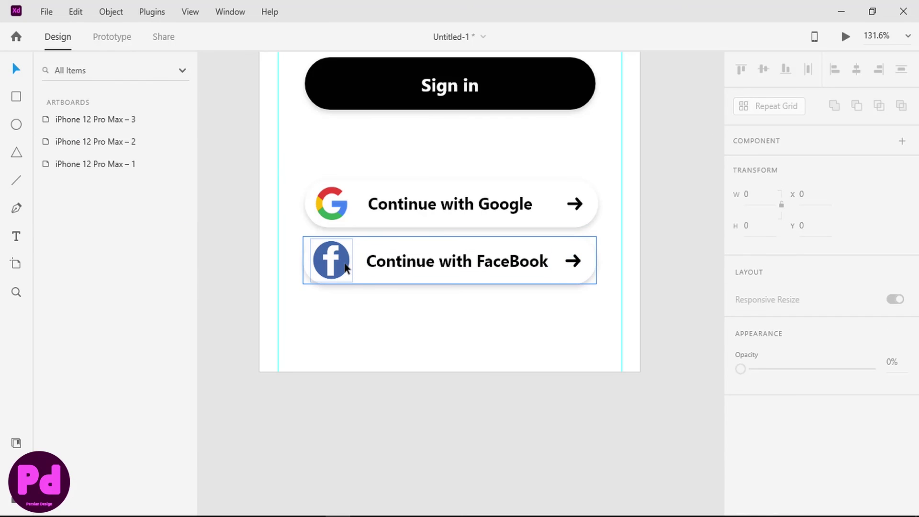
pyautogui.click(573, 265)
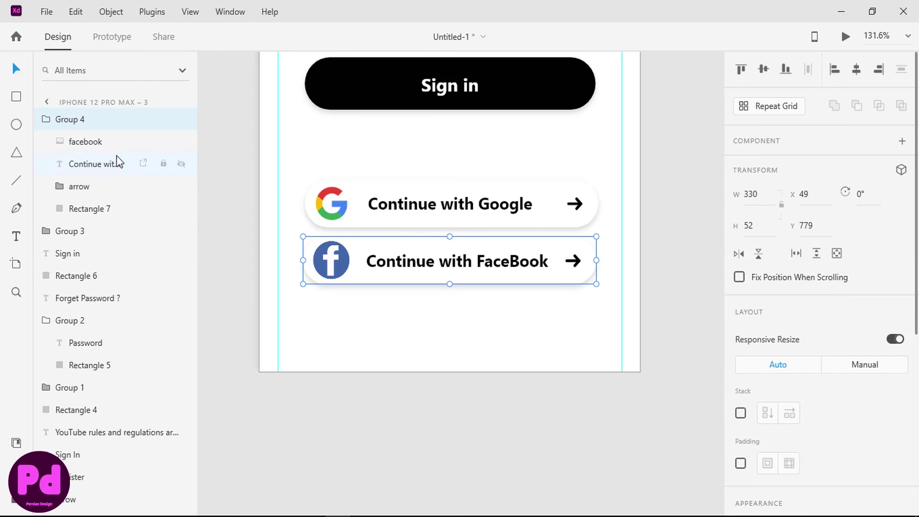
pyautogui.click(95, 144)
pyautogui.keyDown('shift'); pyautogui.click(97, 190); pyautogui.keyUp('shift')
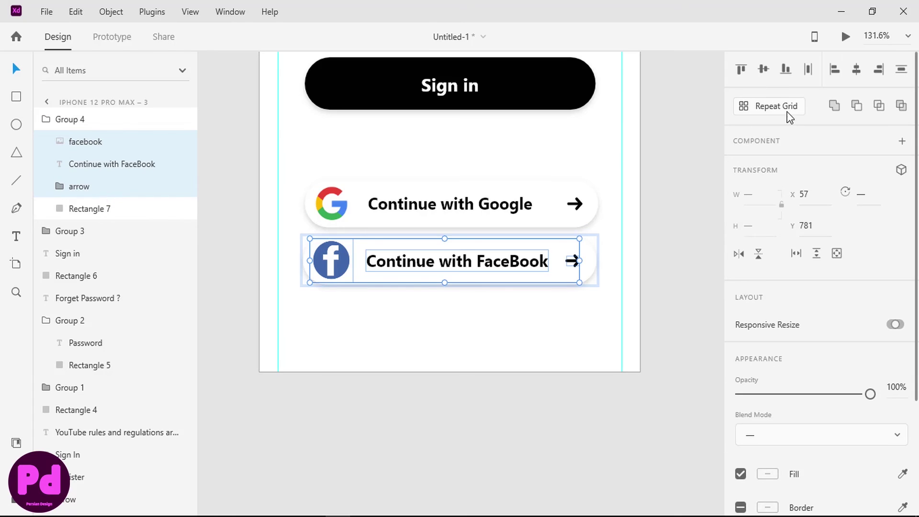
pyautogui.click(661, 184)
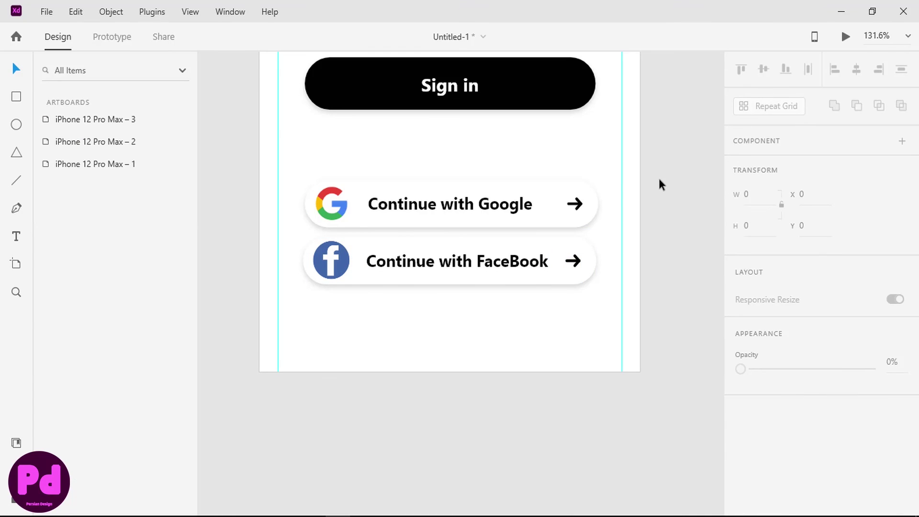
# Correct the capital B in the lower button's label so it reads "Continue with Facebook".
pyautogui.click(510, 263)
pyautogui.doubleClick(512, 267)
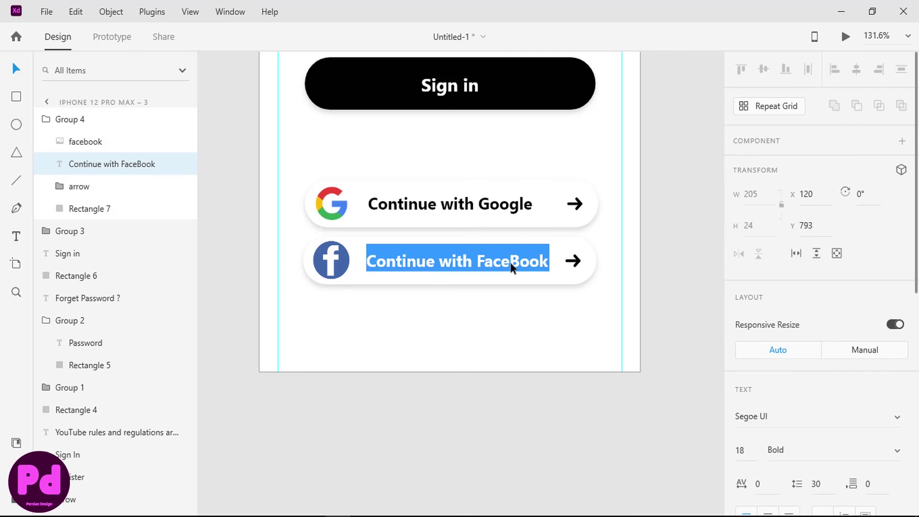
pyautogui.click(512, 267)
pyautogui.press('Delete')
pyautogui.write('b')
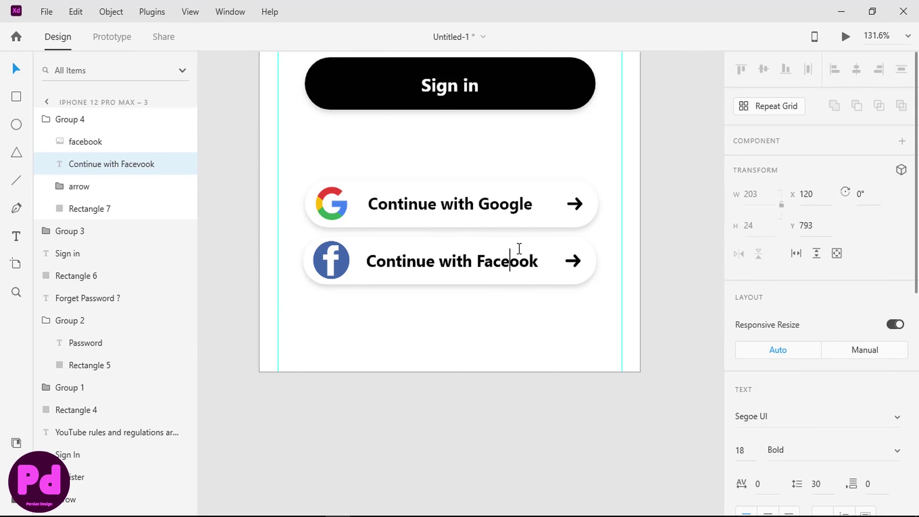
pyautogui.press('Escape')
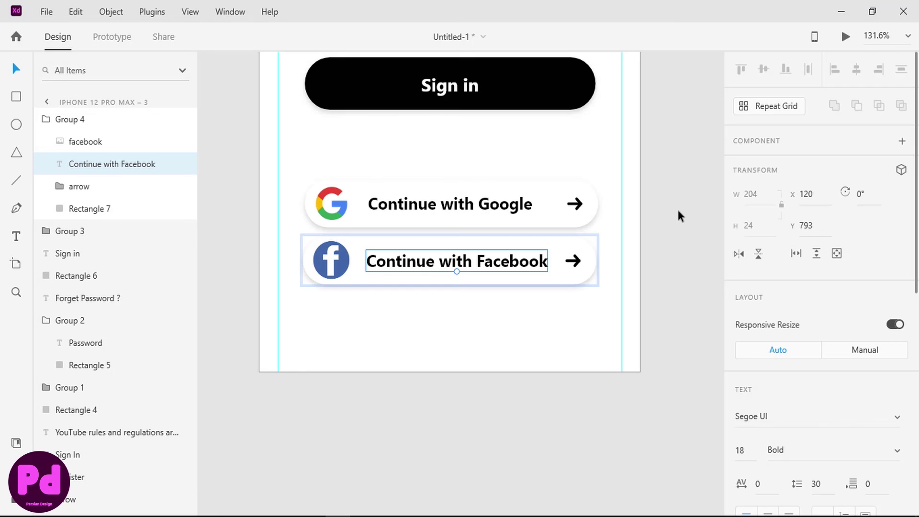
# Link the splash artboard to the Welcome artboard with a prototype transition.
pyautogui.hotkey('ctrl', '0')
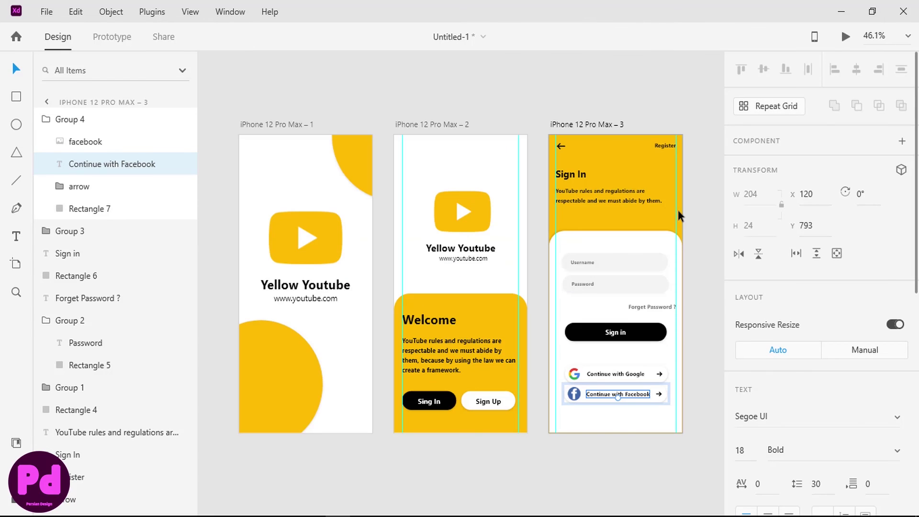
pyautogui.click(709, 214)
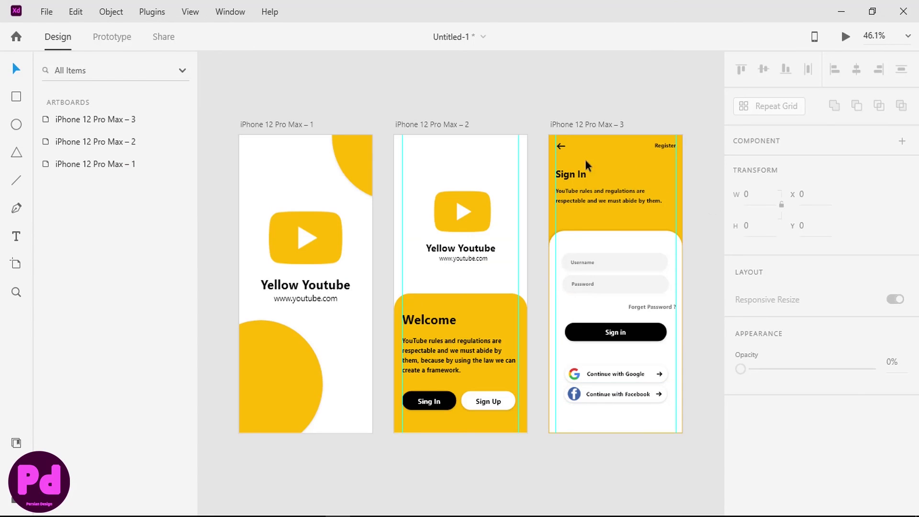
pyautogui.click(293, 158)
pyautogui.click(98, 44)
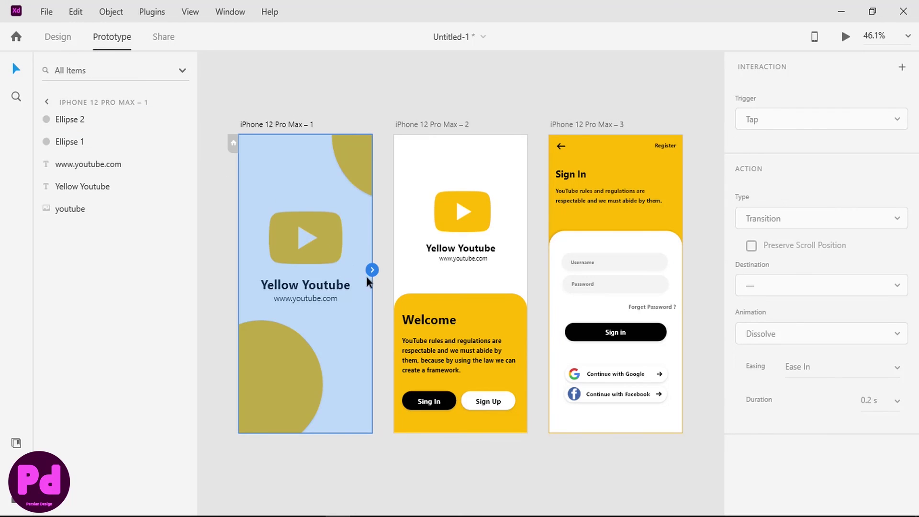
pyautogui.moveTo(373, 271); pyautogui.dragTo(431, 274)
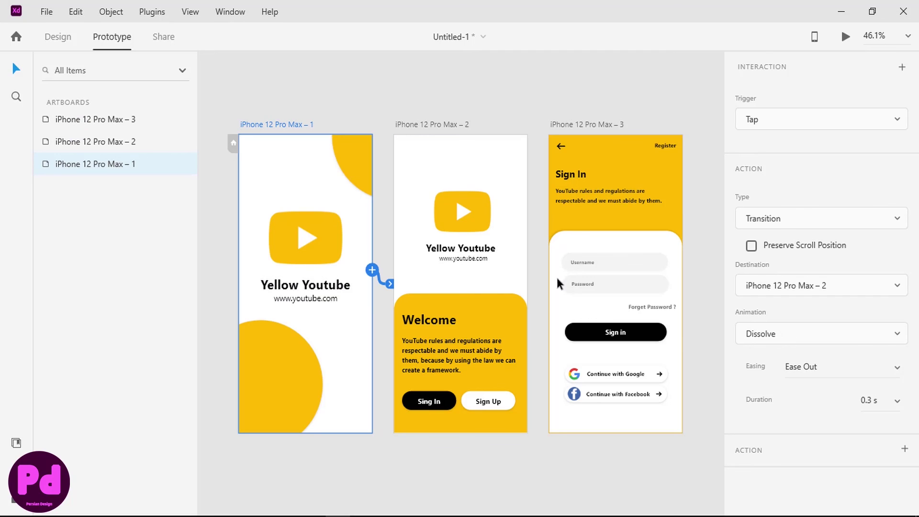
# Set the splash artboard's transition to a Time trigger with a 2 s delay.
pyautogui.click(860, 224)
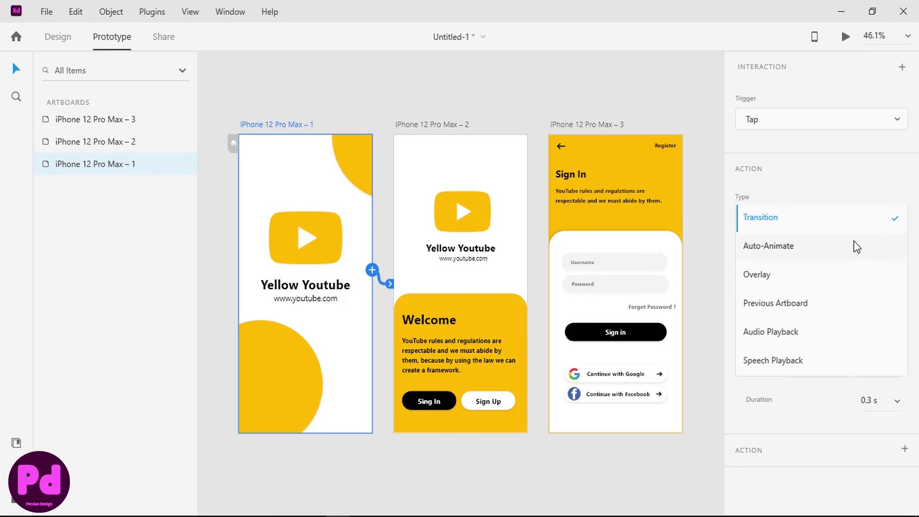
pyautogui.click(816, 125)
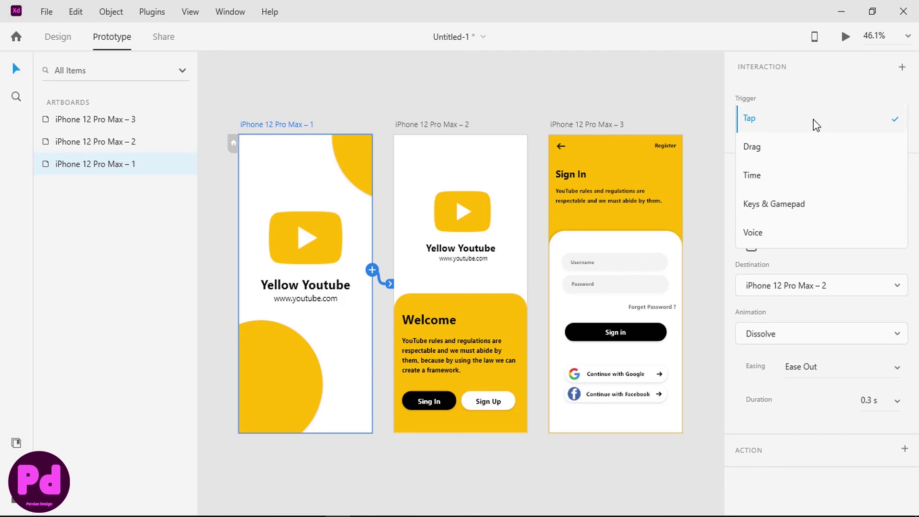
pyautogui.click(816, 177)
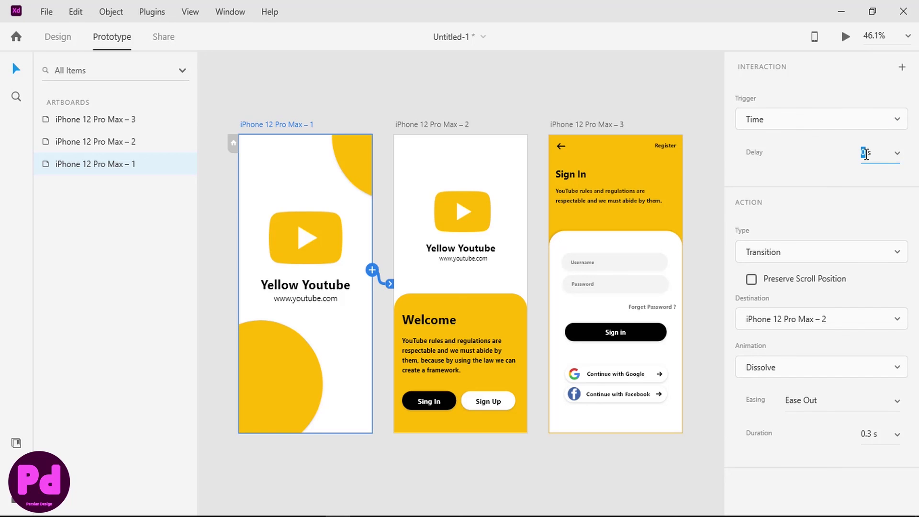
pyautogui.click(866, 156)
pyautogui.write('2')
pyautogui.press('Return')
pyautogui.click(870, 432)
# Group the "Sing In" text with its black rectangle on the Welcome artboard.
pyautogui.click(464, 286)
pyautogui.click(423, 400)
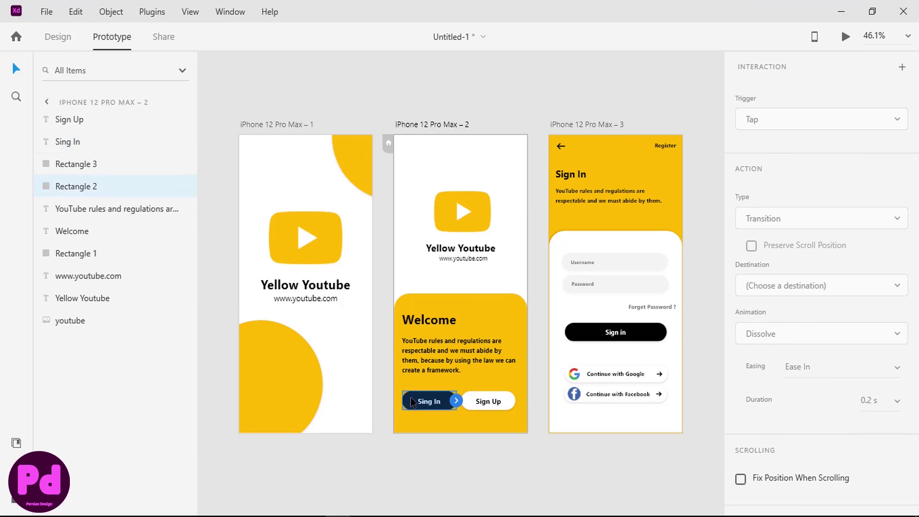
pyautogui.click(72, 187)
pyautogui.keyDown('shift'); pyautogui.click(68, 142); pyautogui.keyUp('shift')
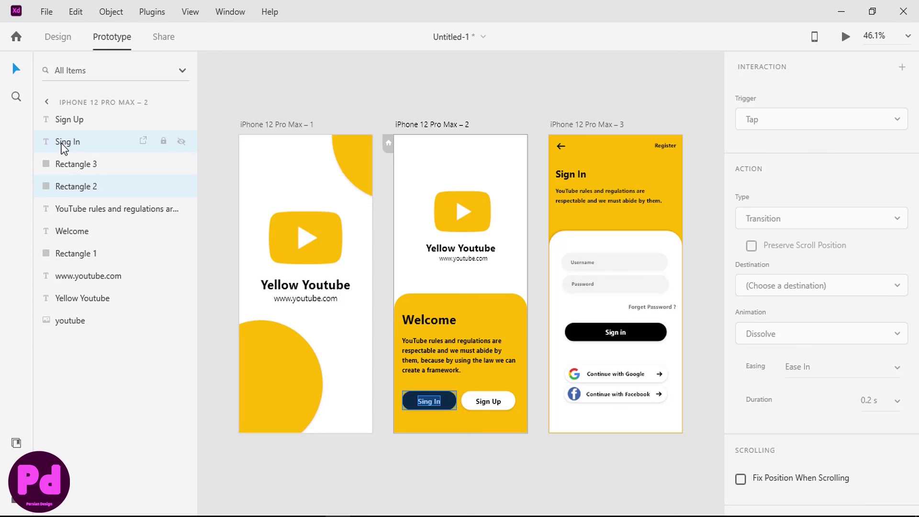
pyautogui.hotkey('ctrl', 'g')
# Group the "Sign Up" text with its white rectangle on the Welcome artboard.
pyautogui.click(74, 165)
pyautogui.keyDown('shift'); pyautogui.click(69, 119); pyautogui.keyUp('shift')
pyautogui.hotkey('ctrl', 'g')
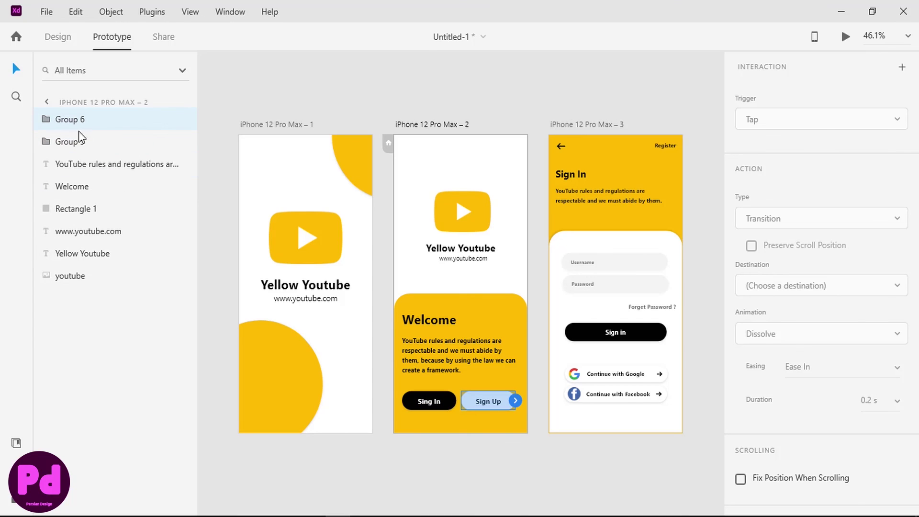
# Link the "Sing In" button group on the Welcome artboard to the Sign In artboard, iPhone 12 Pro Max – 3.
pyautogui.click(447, 406)
pyautogui.moveTo(457, 404); pyautogui.dragTo(596, 311)
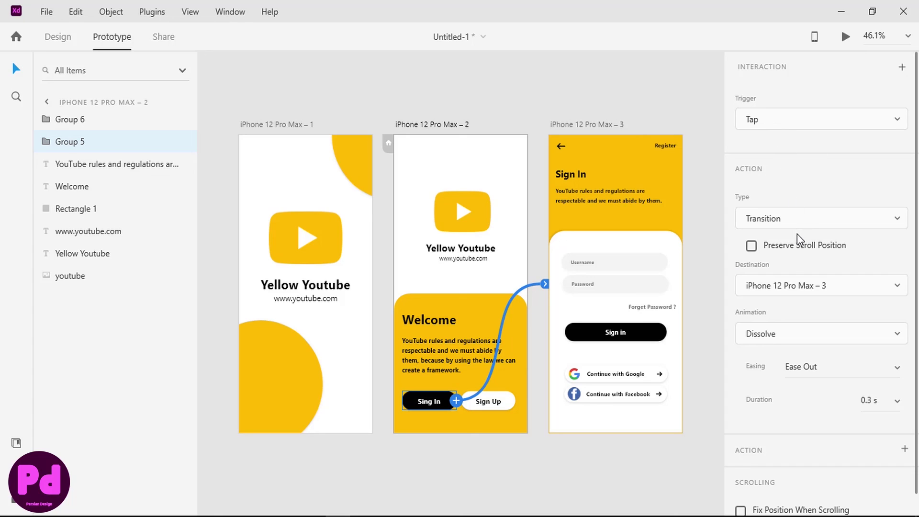
# Give the back arrow on the Sign In artboard a tap interaction with the Previous Artboard action.
pyautogui.click(563, 149)
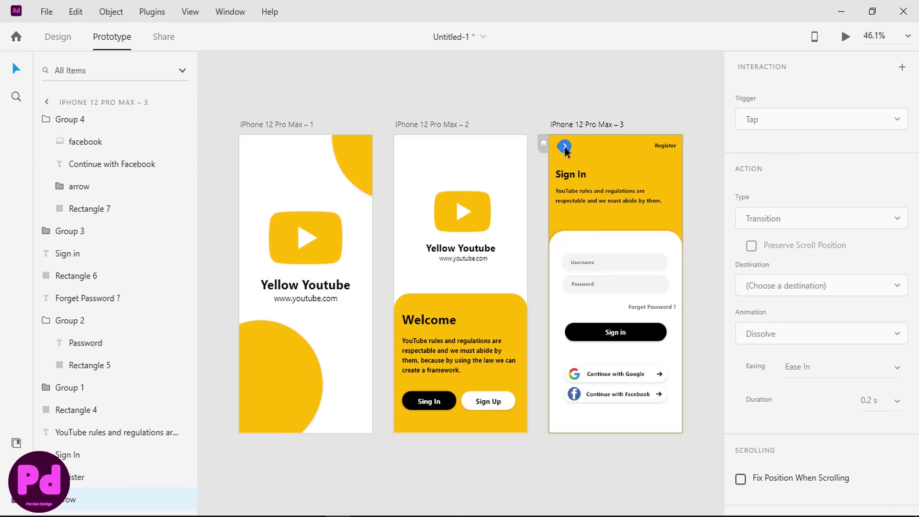
pyautogui.click(827, 222)
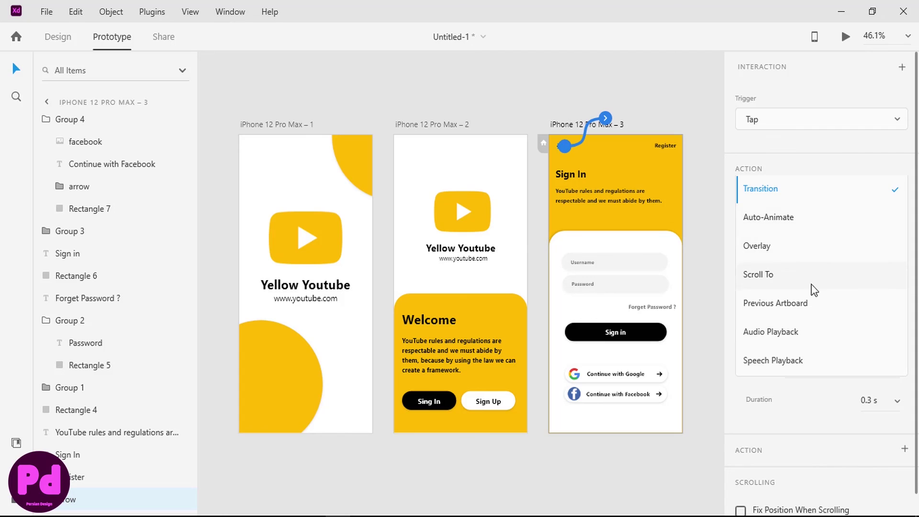
pyautogui.click(814, 302)
pyautogui.click(264, 117)
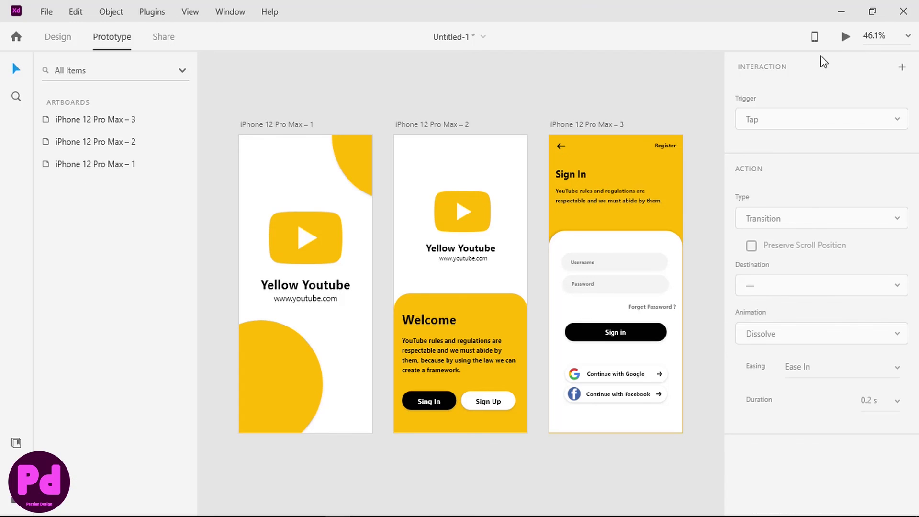
# Preview the prototype from the splash screen, going through the "Sing In" button and returning with the back arrow.
pyautogui.click(845, 36)
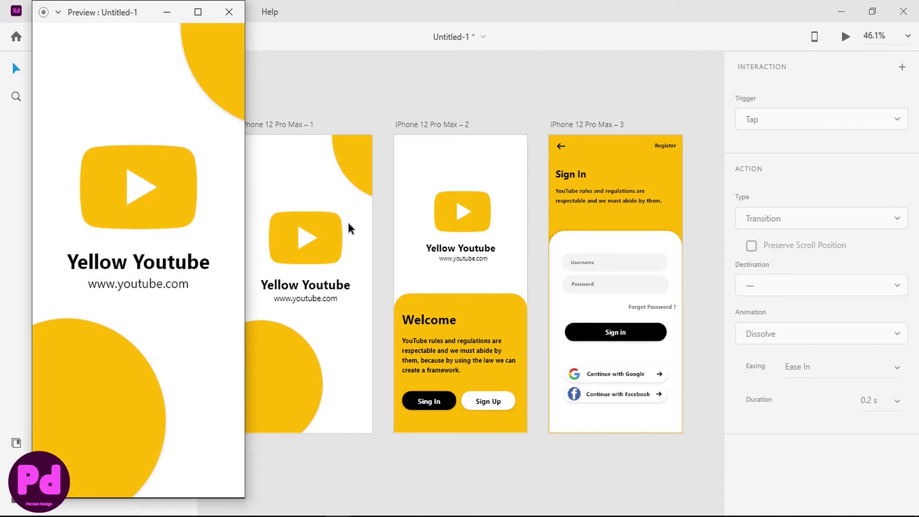
pyautogui.click(133, 210)
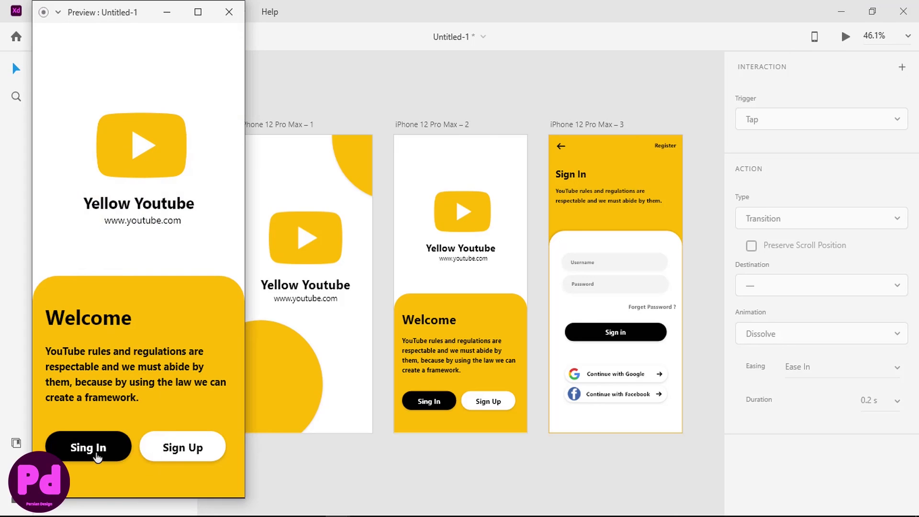
pyautogui.click(96, 454)
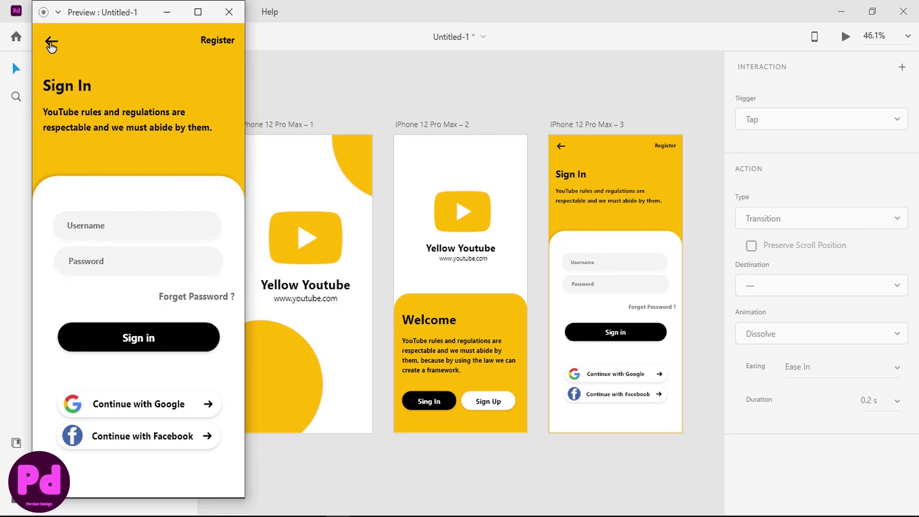
pyautogui.click(51, 44)
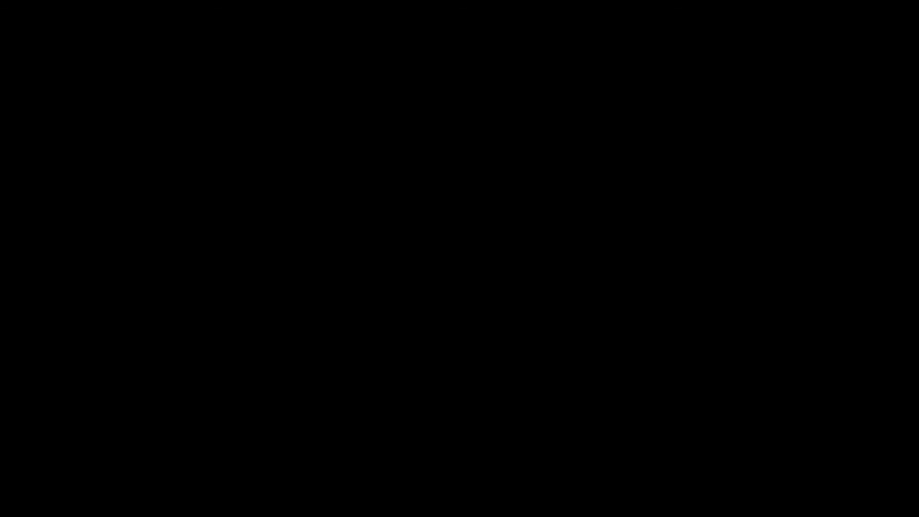